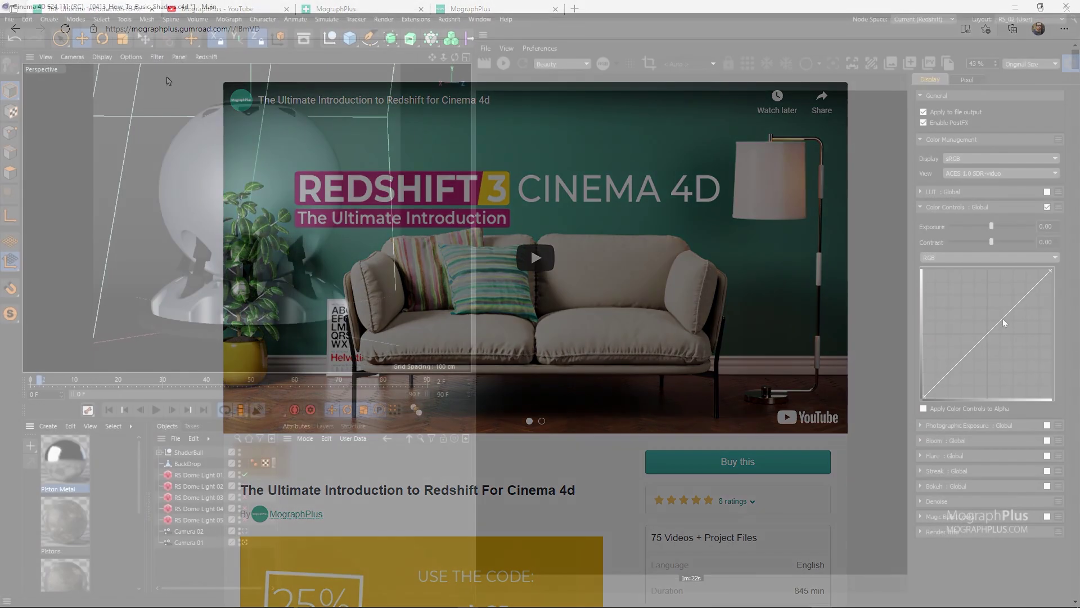
Step: Add two control points to the RGB curve in the render view's Color Controls, one for highlights and one for shadows
click(1003, 317)
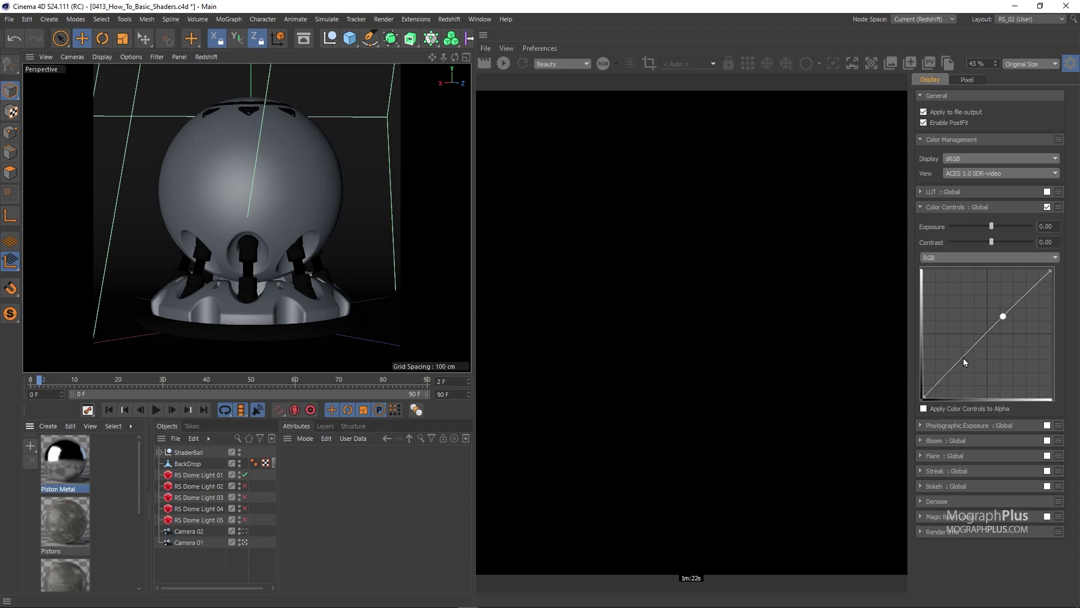
drag(964, 359, 966, 359)
Step: Create a new Redshift Material and rename it Yellow_Plastic
click(49, 426)
mouse_move(83, 488)
mouse_move(189, 488)
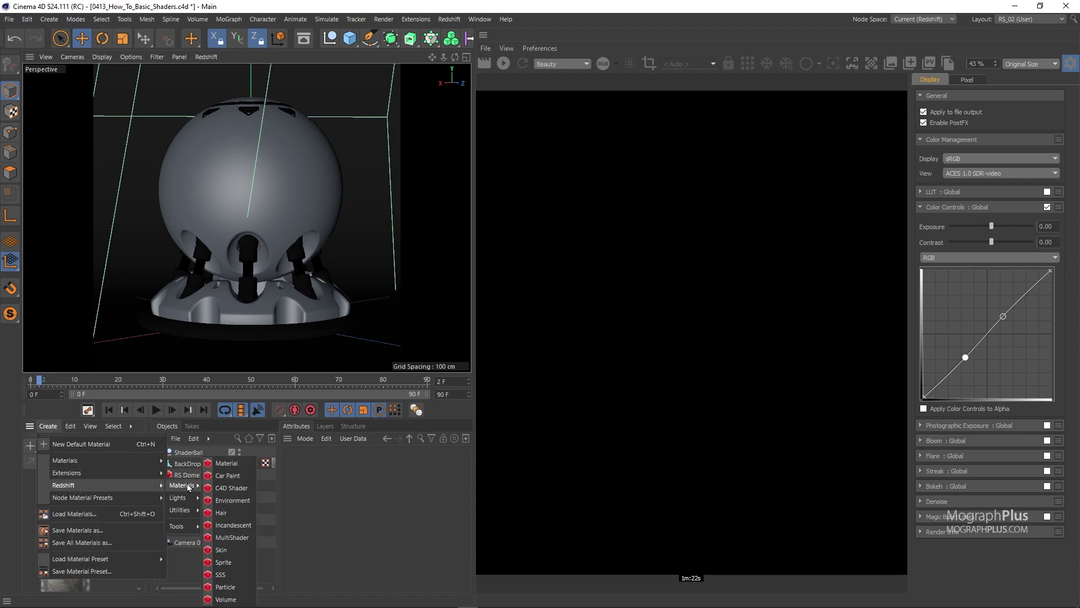
click(232, 464)
double_click(64, 488)
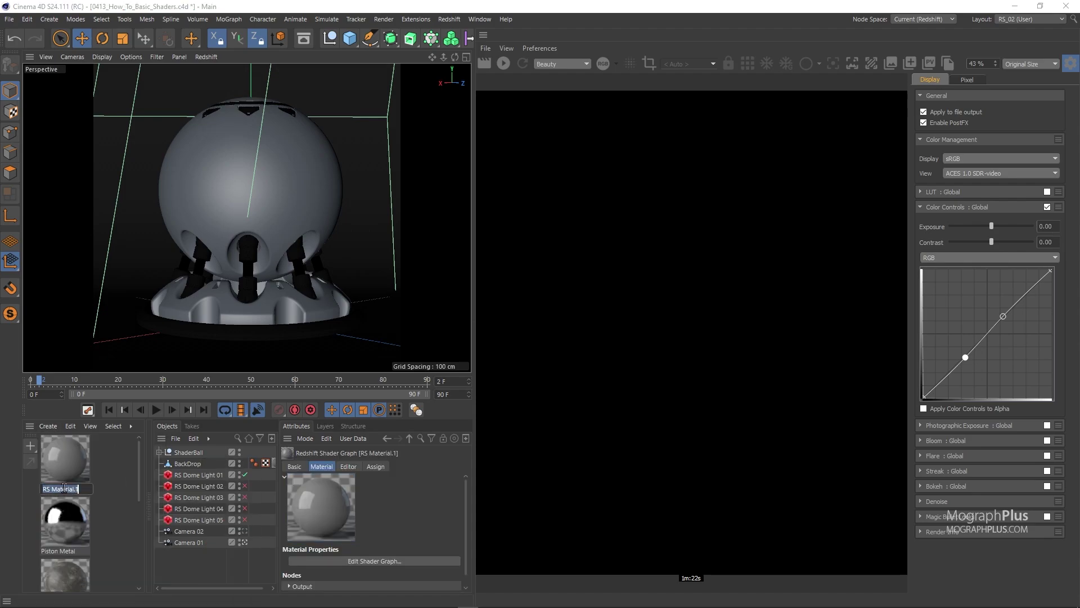
text(Y)
text(ellow)
text(_Me)
text(astic)
key(Return)
Step: Assign Yellow_Plastic to the ShaderBall object and start the interactive Redshift render with the display settings hidden
mouse_move(63, 488)
mouse_down()
mouse_move(81, 458)
mouse_move(191, 452)
mouse_up()
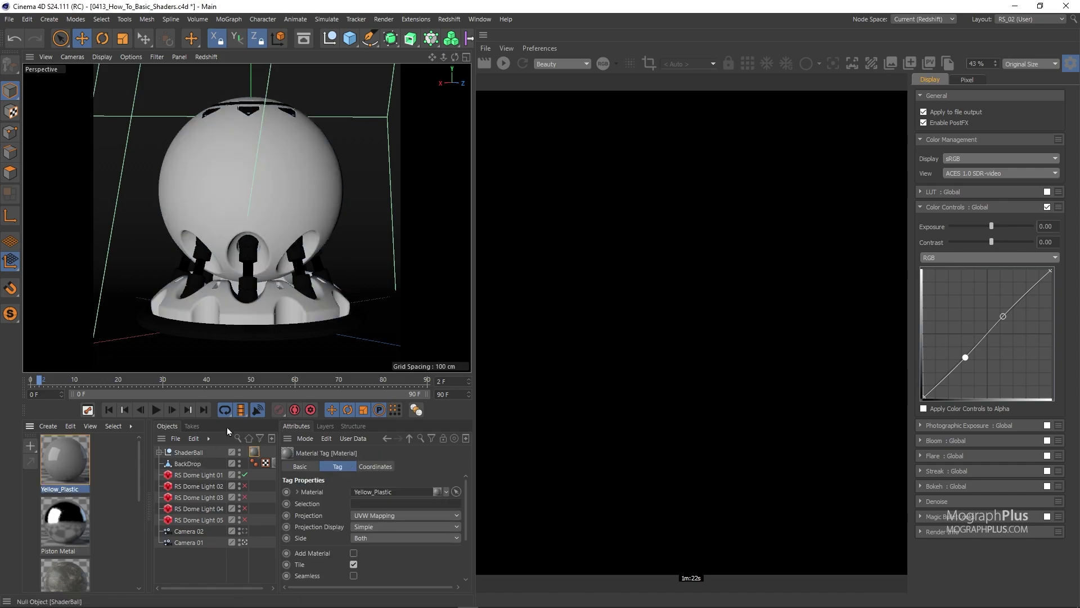
click(503, 66)
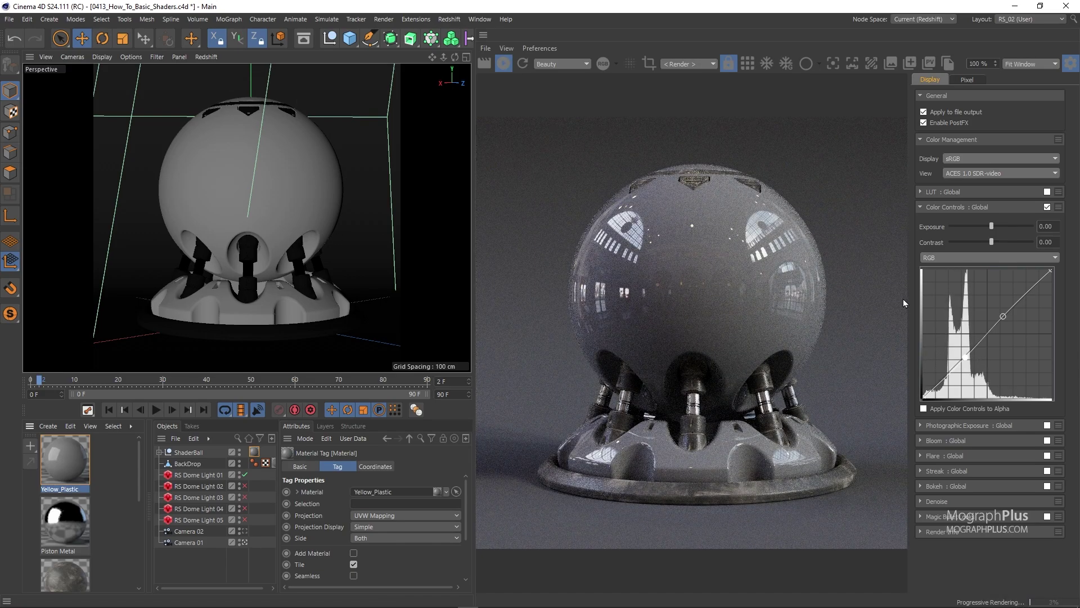
click(1071, 63)
drag(477, 210, 550, 211)
Step: Set the diffuse color of Yellow_Plastic's RS Material node to a yellow of RGB 245, 186, 24
double_click(78, 457)
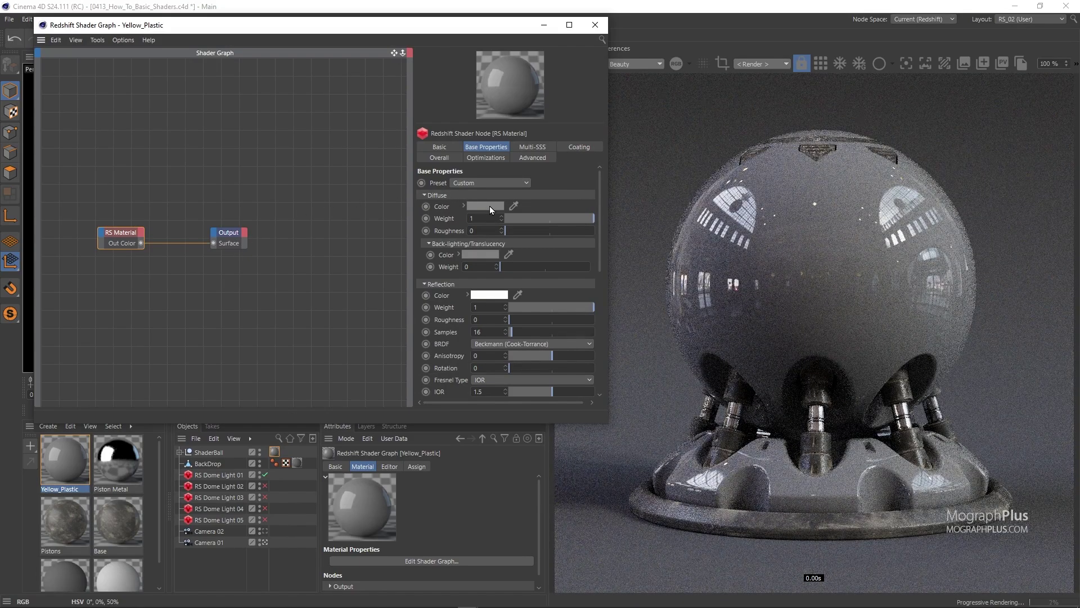
click(488, 205)
click(533, 188)
click(525, 225)
click(460, 186)
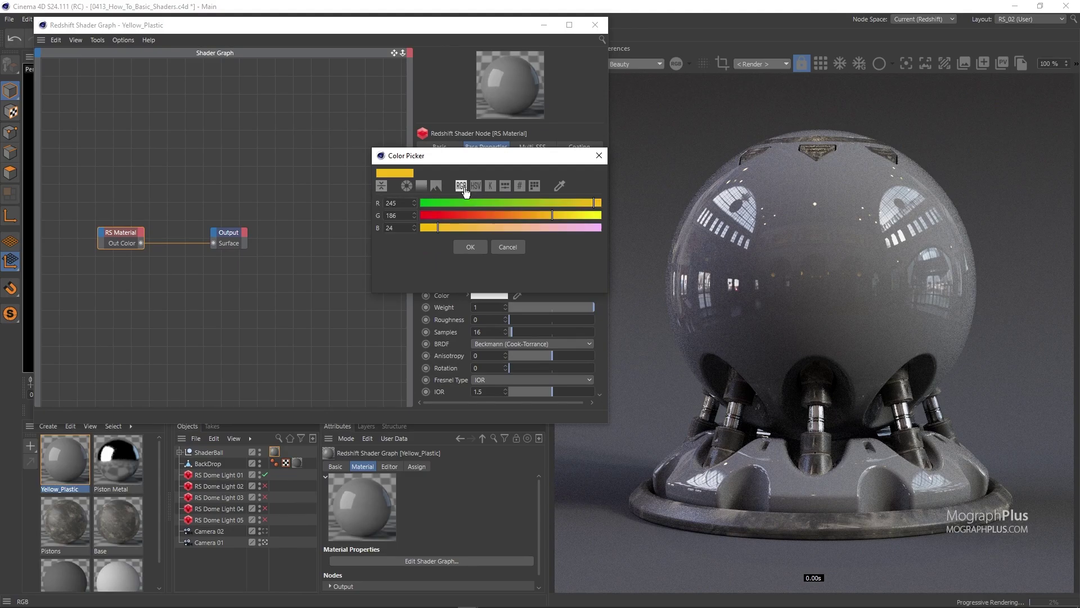
click(470, 251)
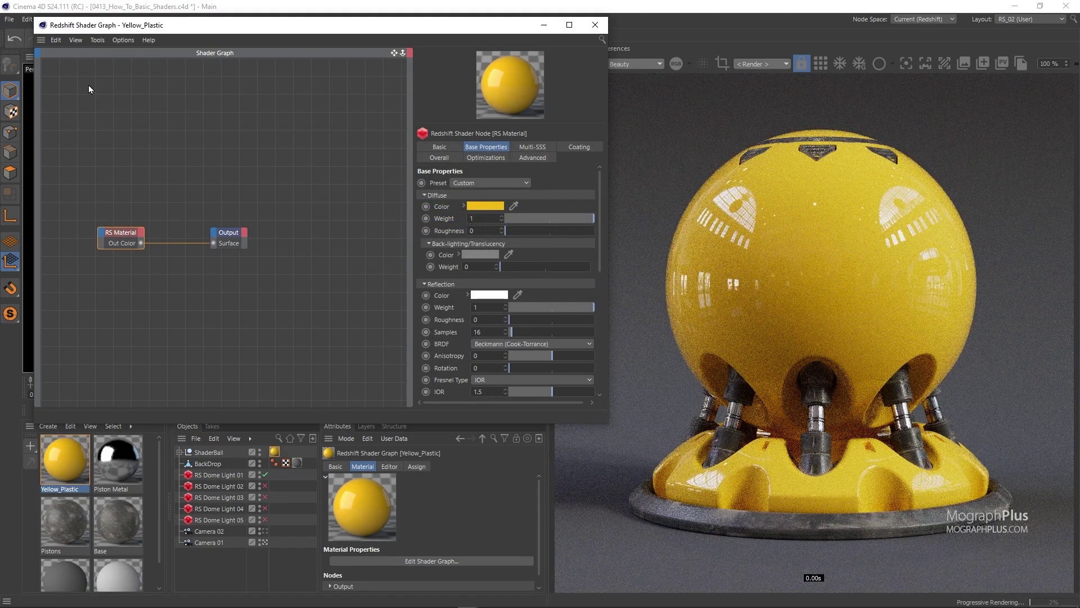
Step: Move and narrow the shader graph window to uncover the render, and enlarge the areas showing the node and material attributes
drag(74, 24, 46, 34)
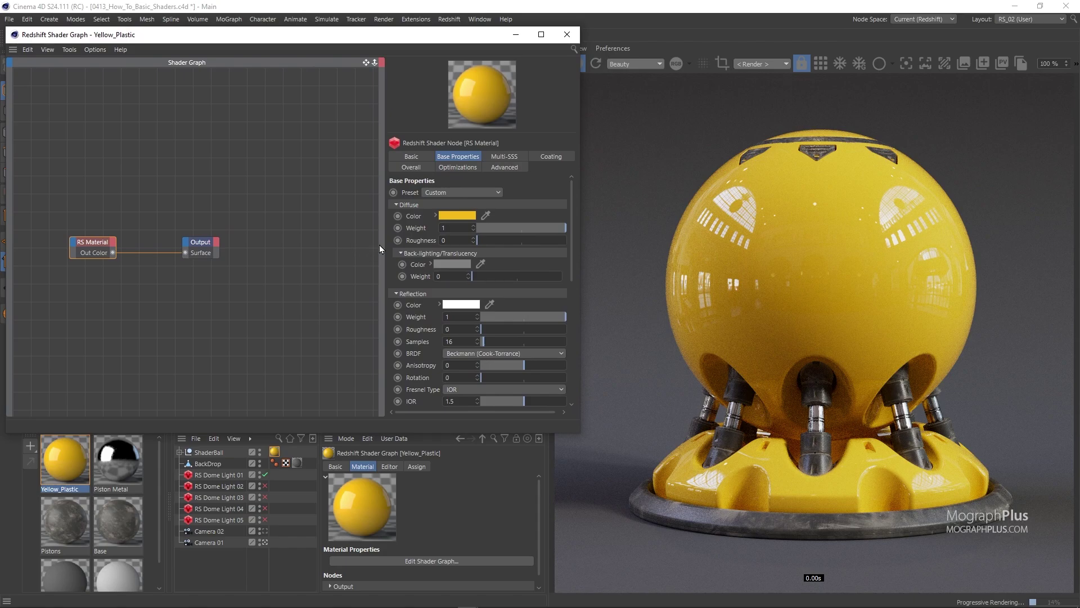
drag(383, 245, 366, 245)
scroll(389, 240, down, 3)
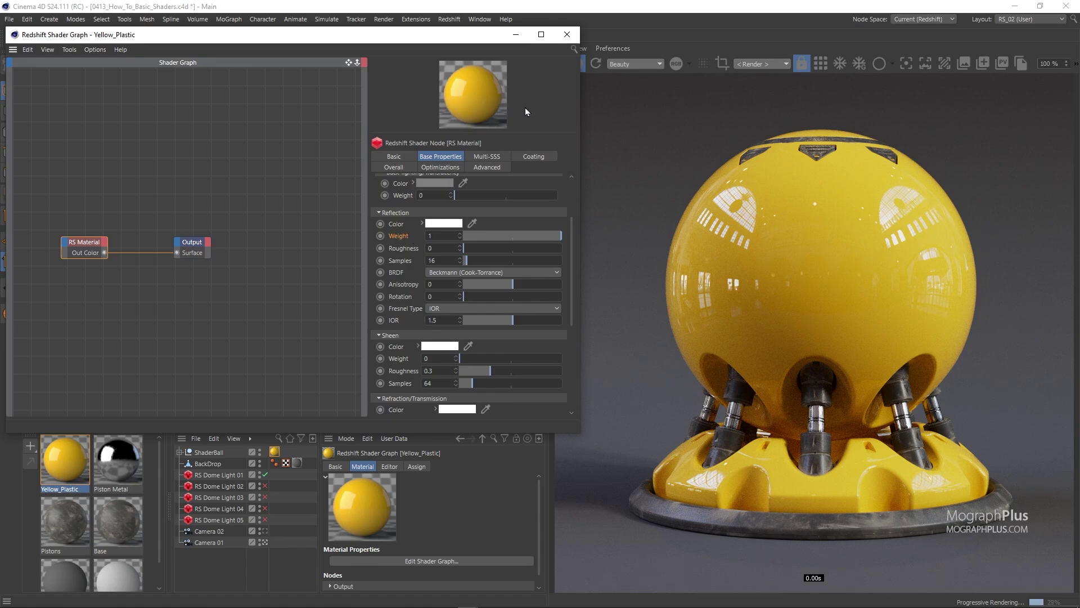
drag(579, 116, 548, 118)
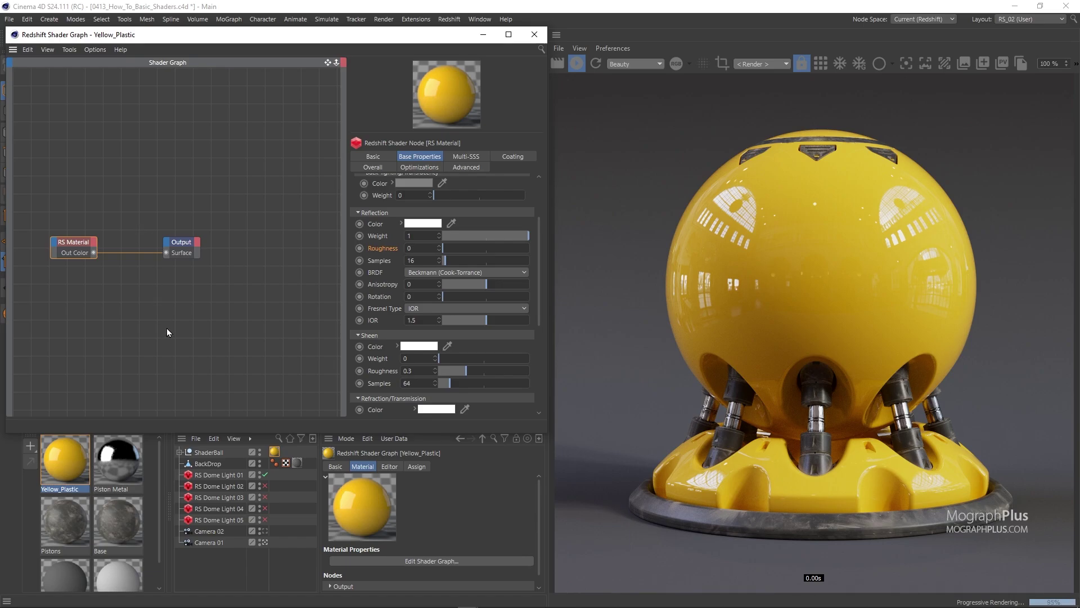
click(319, 479)
drag(319, 480, 305, 479)
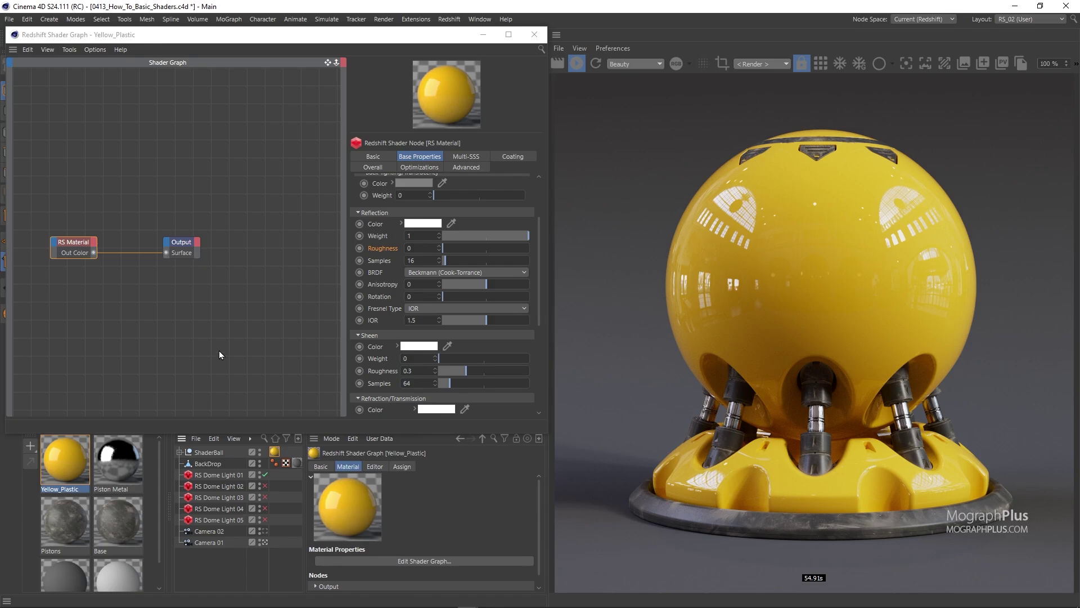
Step: Add a Texture node to the Yellow_Plastic shader graph beside the RS Material node
key(s)
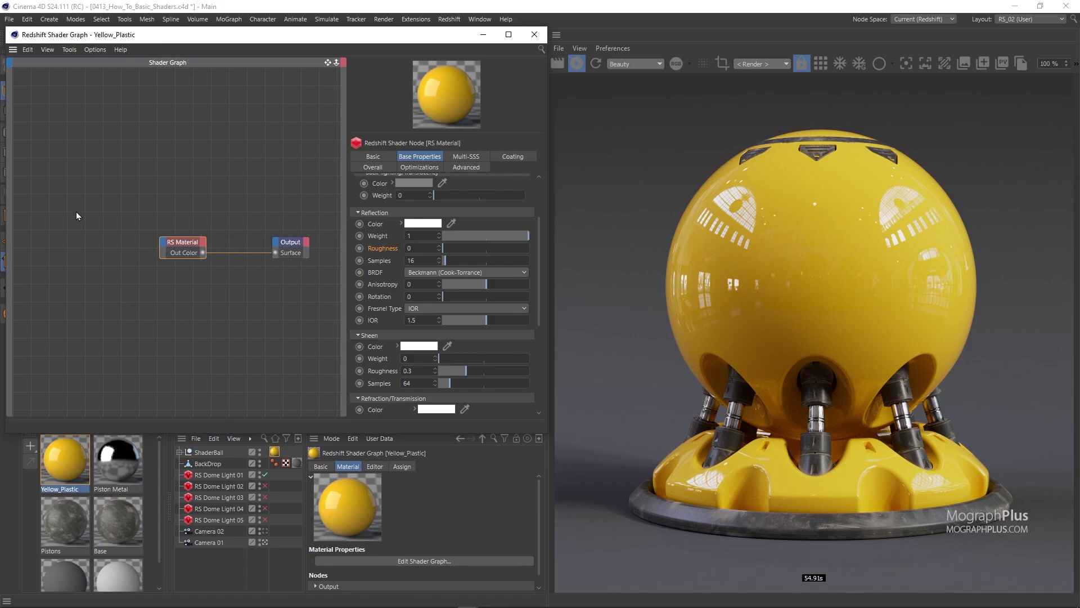
click(100, 194)
key(Tab)
text(texture)
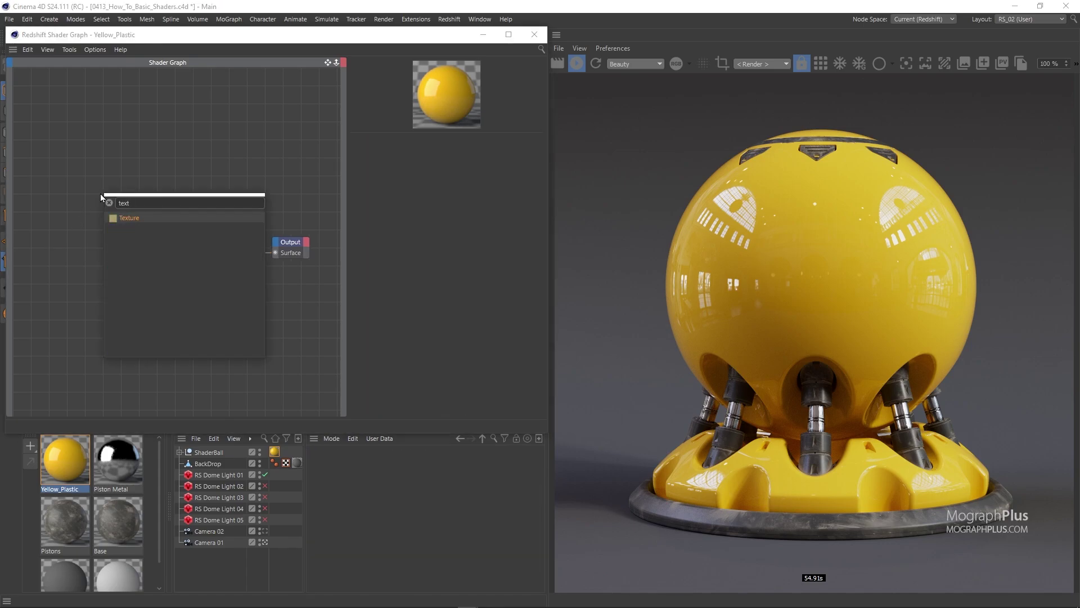
key(Return)
click(405, 156)
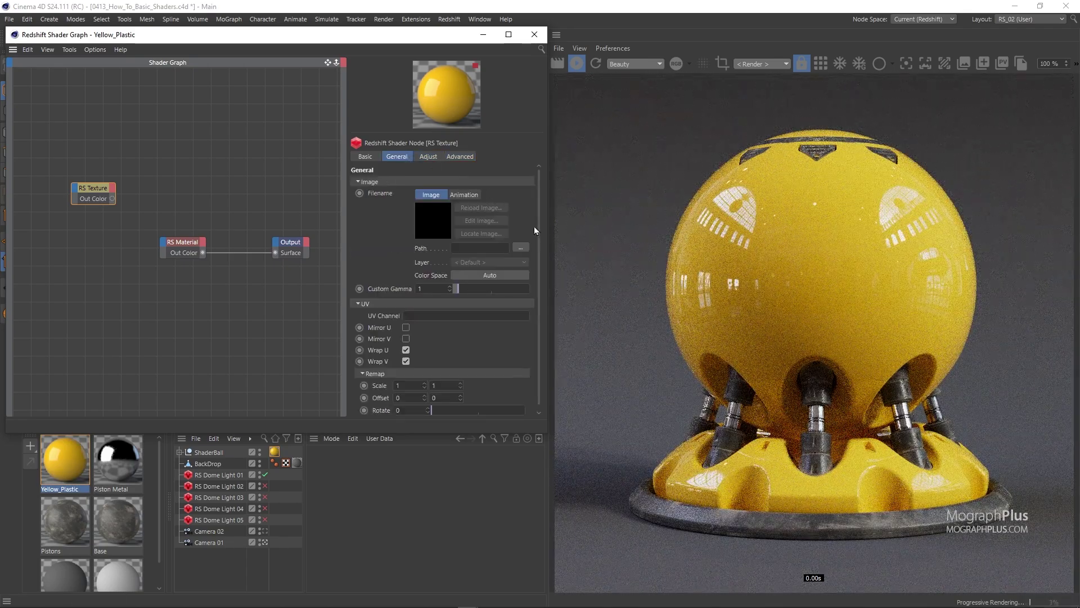
Step: Load the BW1 image from the Redshift project's tex folder into the RS Texture node
click(523, 249)
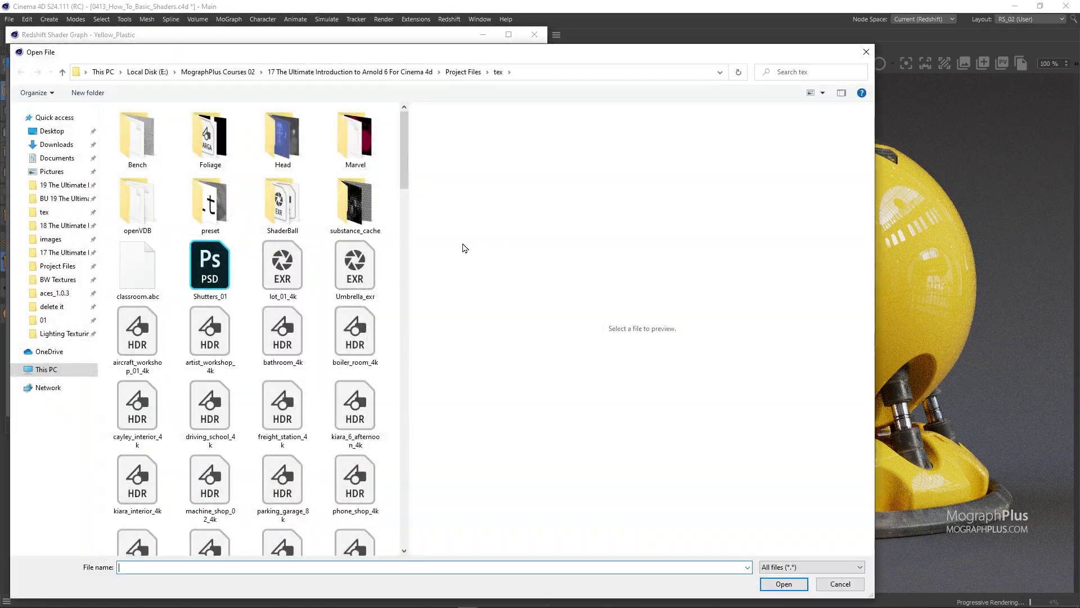
click(57, 214)
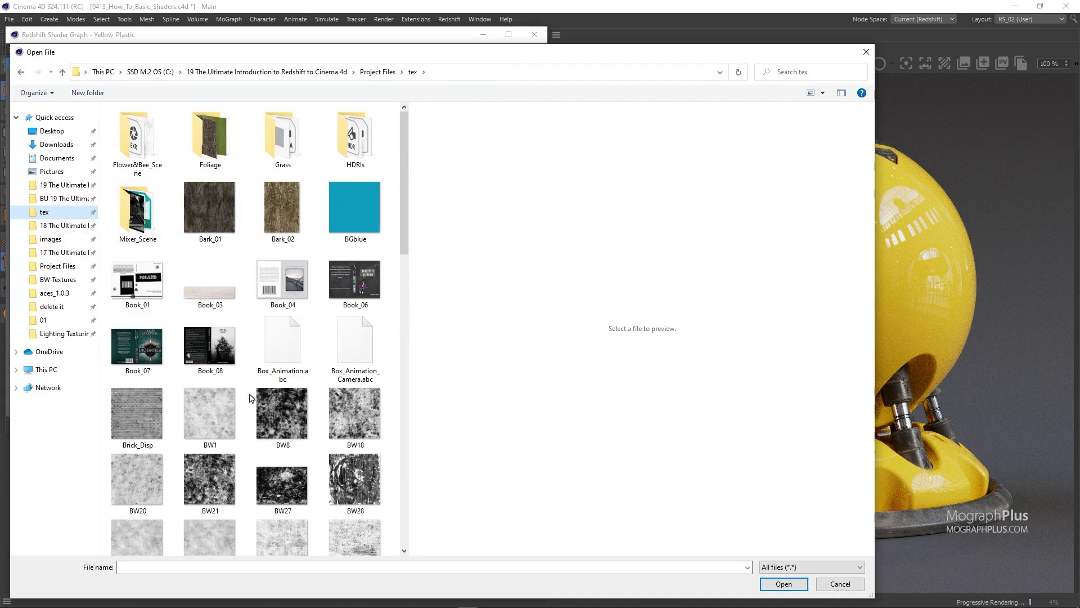
click(225, 409)
double_click(225, 409)
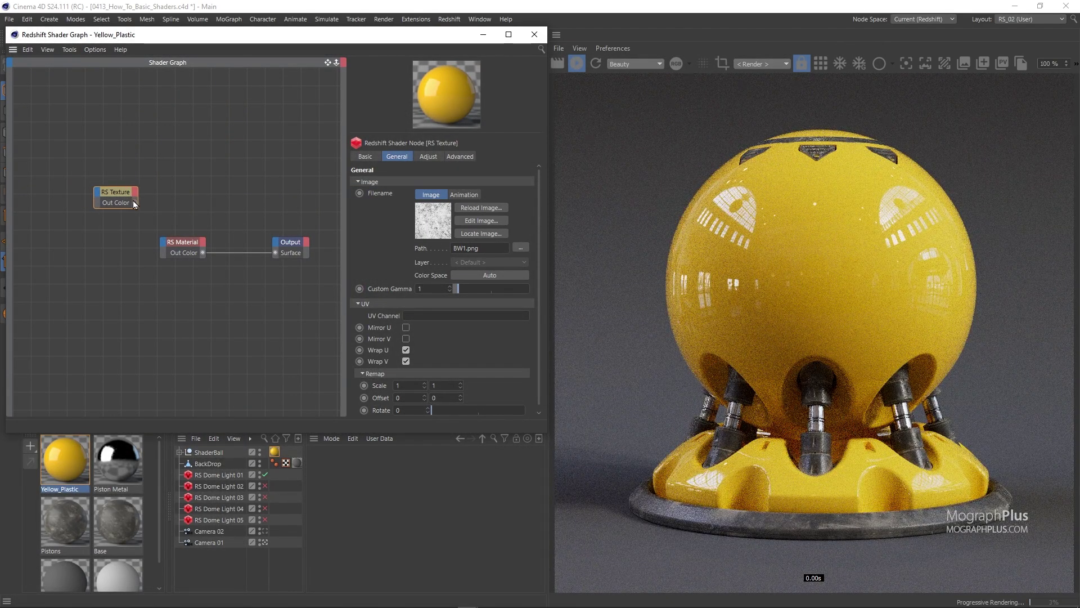
Step: Try connecting the RS Texture node to the Output, and reconnect RS Material to the Surface input
drag(135, 202, 274, 253)
drag(145, 162, 76, 224)
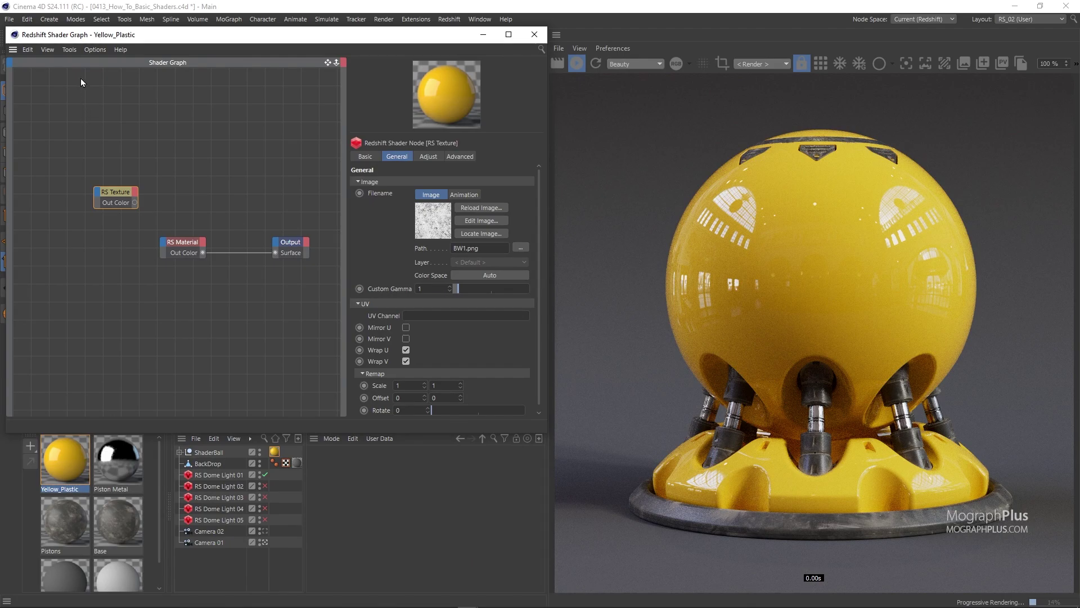
click(69, 49)
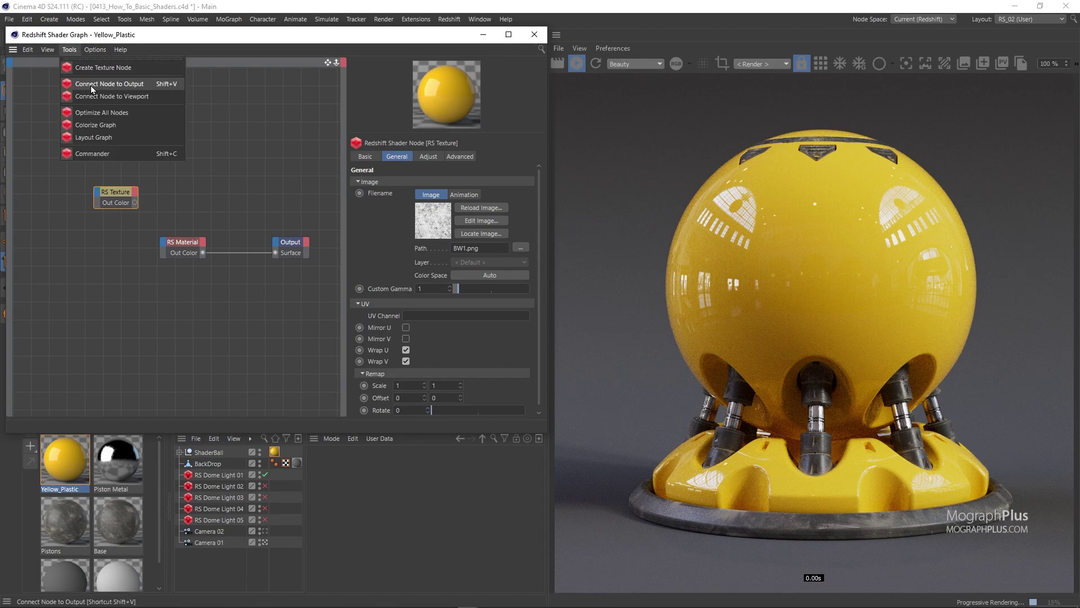
click(133, 86)
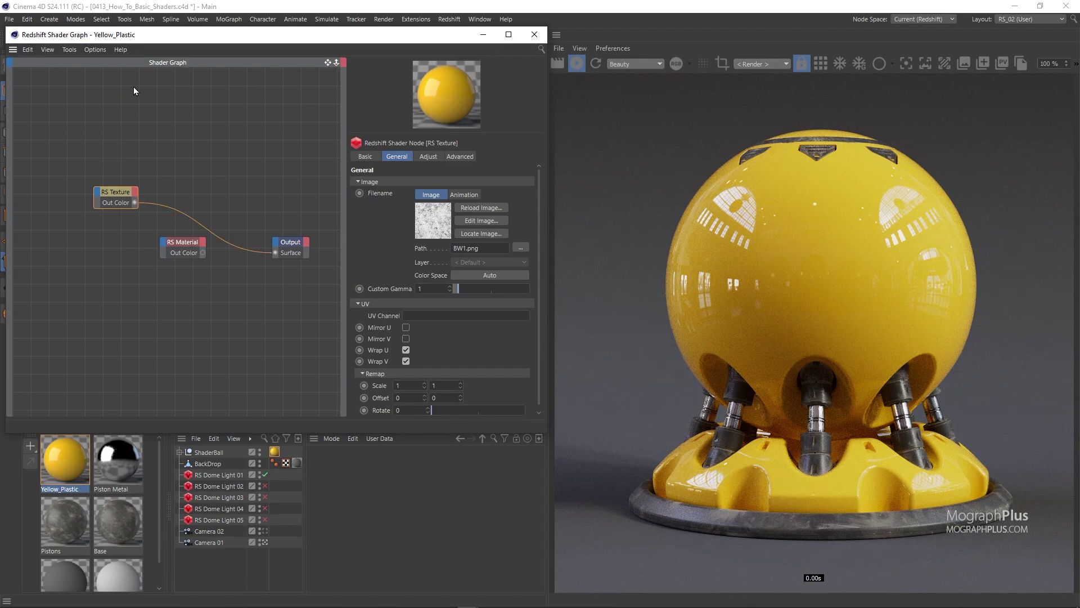
drag(203, 254, 276, 253)
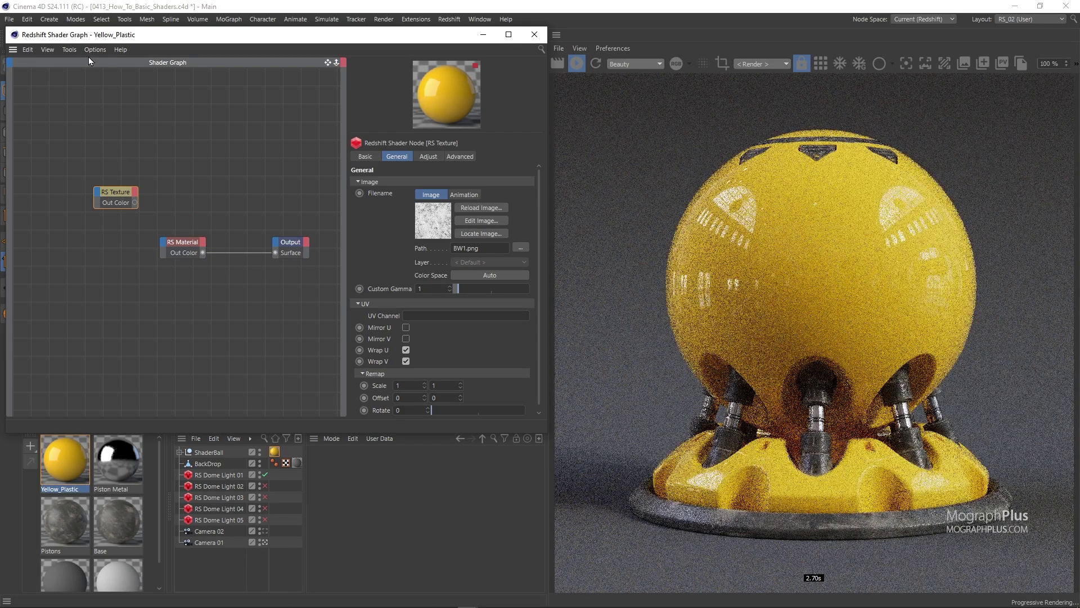
Step: Connect the RS Texture node directly to the Output node's Surface input to preview the texture
click(70, 50)
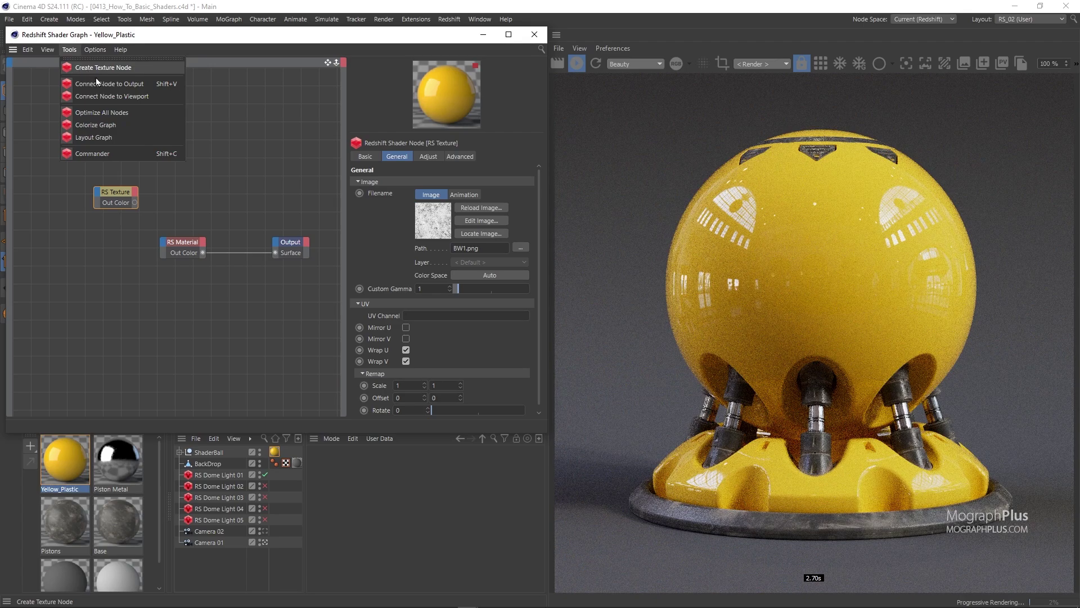
click(150, 103)
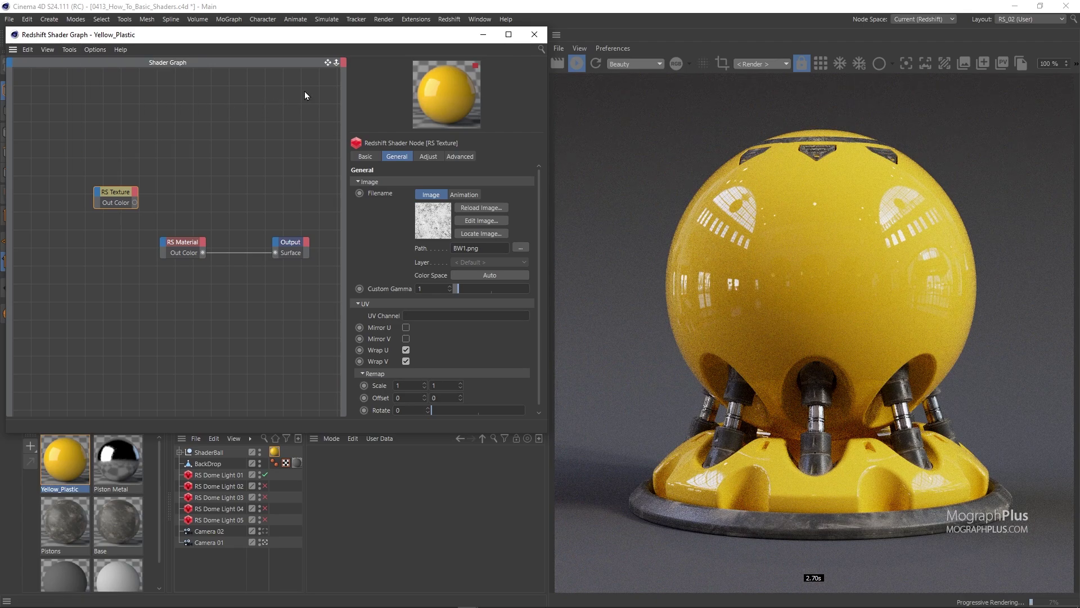
click(480, 19)
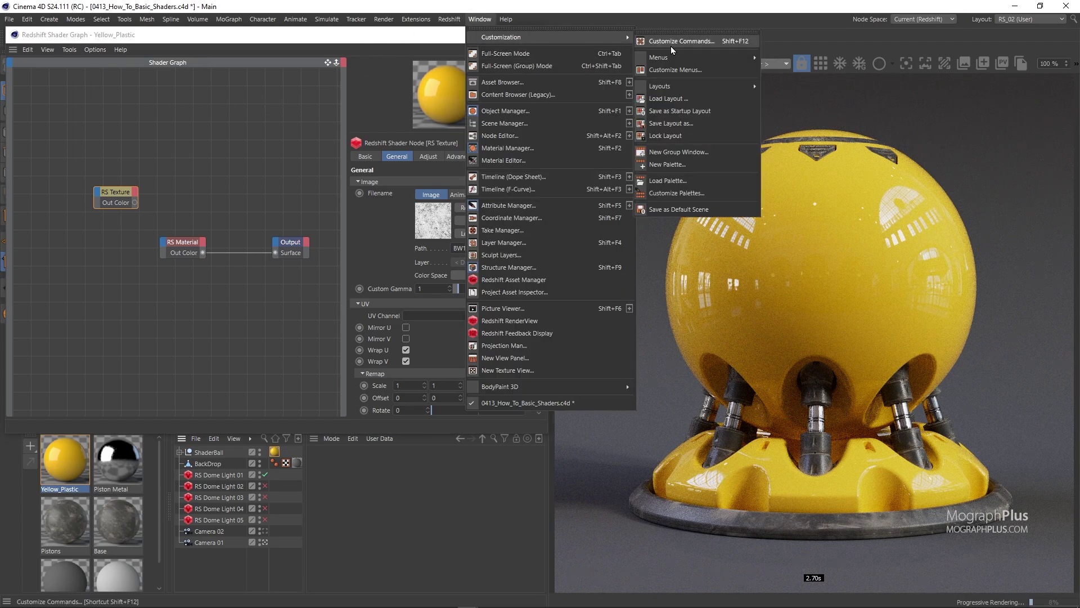
click(198, 119)
key(alt+v)
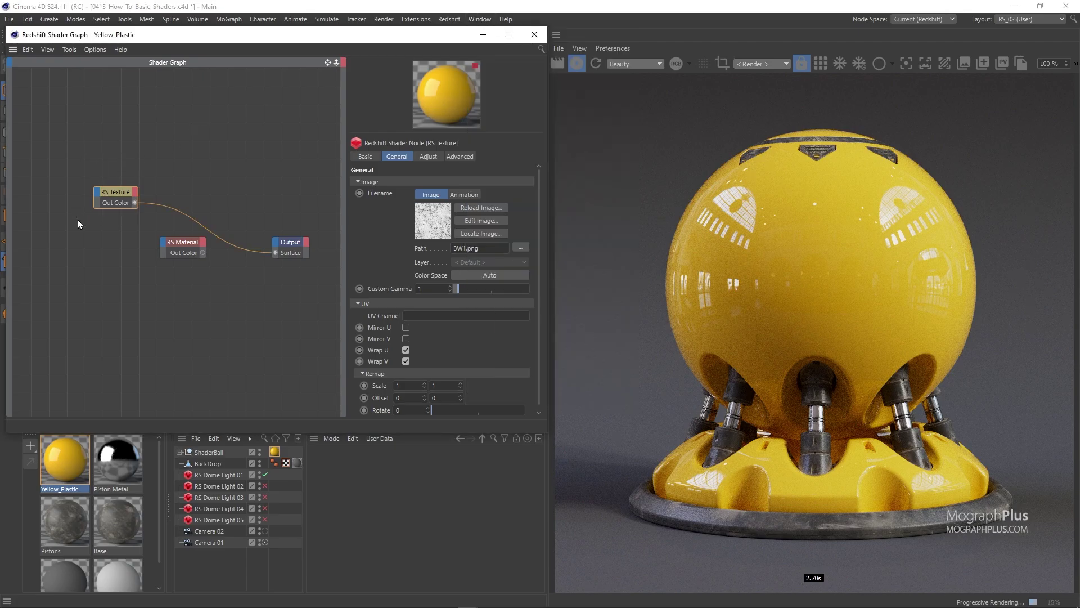
Step: Set the RS Texture's UV remap scale to 2 by 2 and its Color Space to Raw
scroll(440, 246, down, 1)
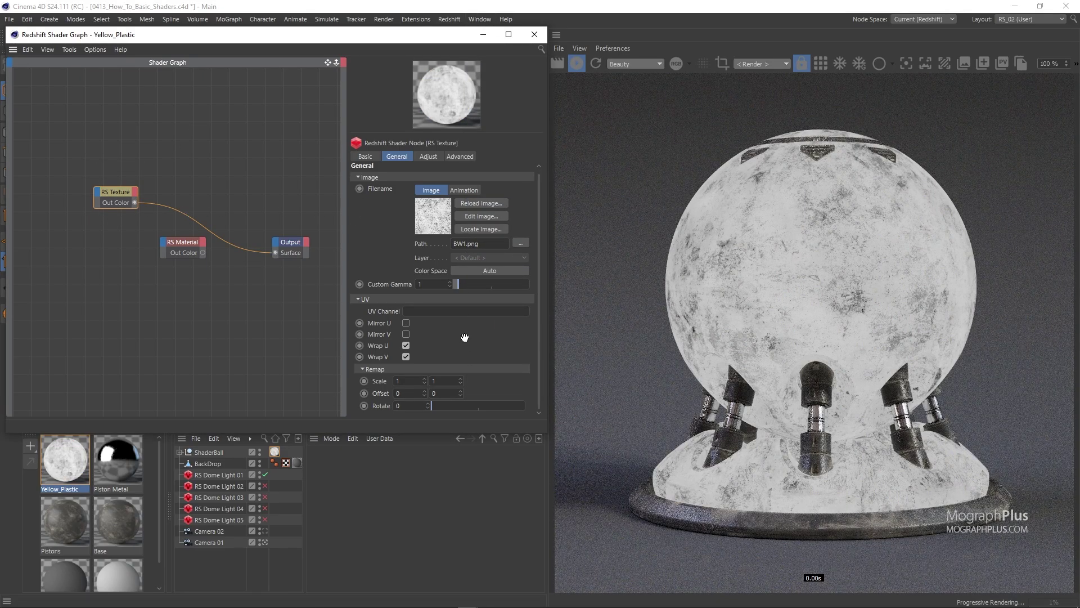
click(405, 383)
text(2)
key(Tab)
text(2)
key(Return)
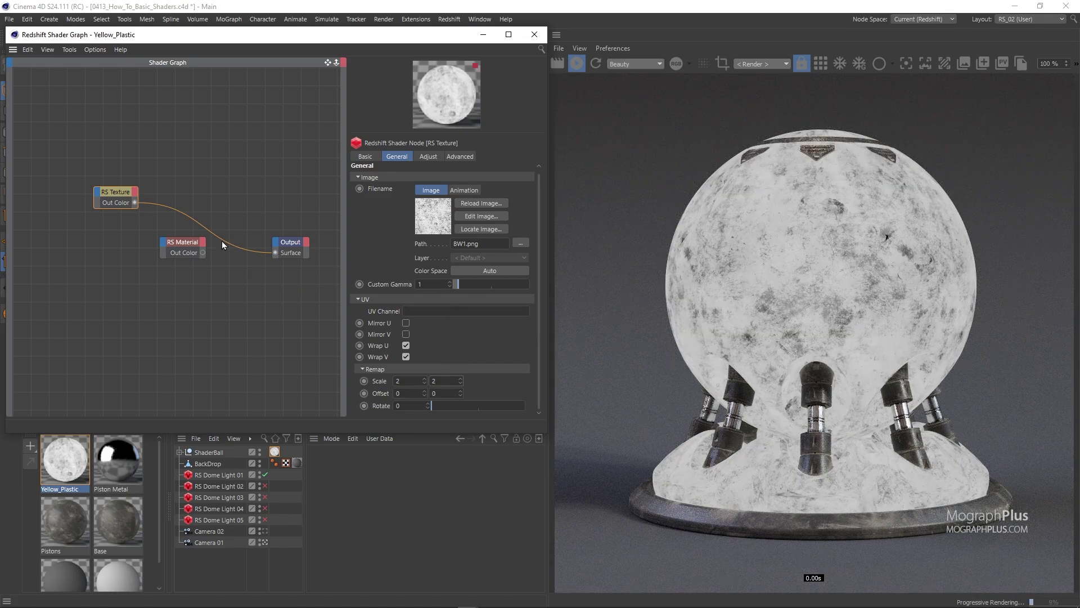
click(503, 271)
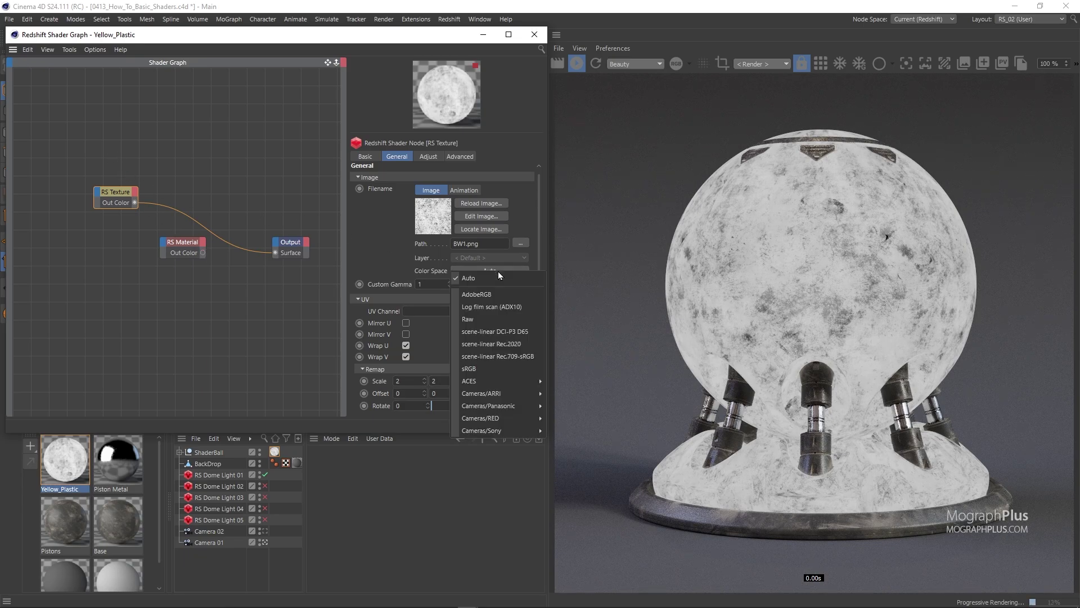
click(489, 319)
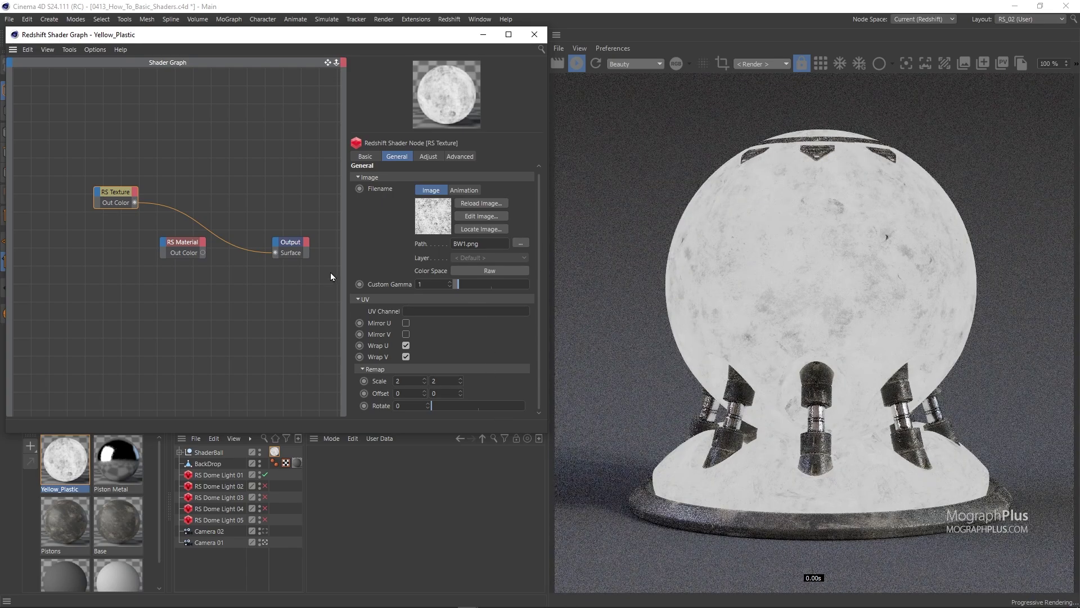
Step: Widen the shader graph window and move the RS Texture node further away from RS Material to make room between them
mouse_move(343, 248)
mouse_down()
mouse_move(319, 246)
mouse_move(332, 246)
mouse_up()
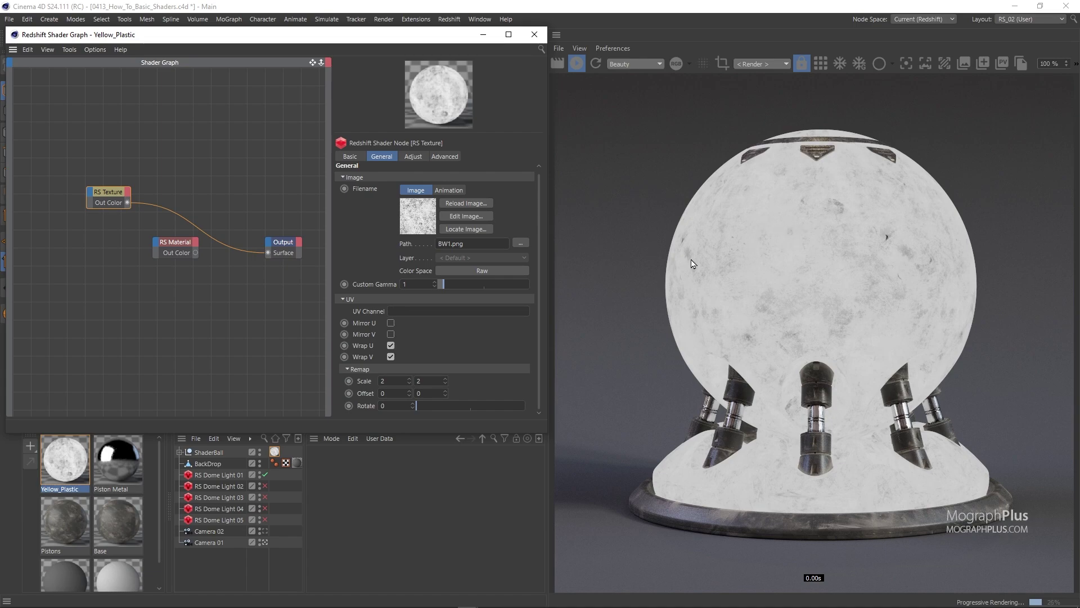
drag(105, 195, 49, 201)
drag(549, 235, 618, 235)
drag(376, 200, 404, 200)
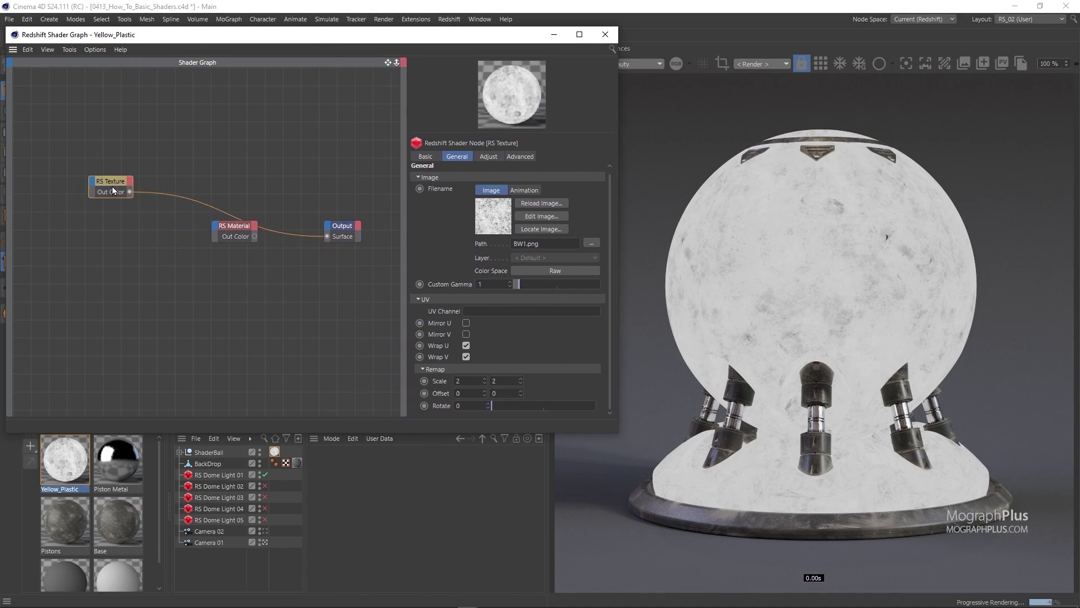
drag(113, 191, 72, 191)
Step: Add a Color Invert node and connect the RS Texture's Out Color to its Input
click(155, 175)
key(Tab)
text(inver)
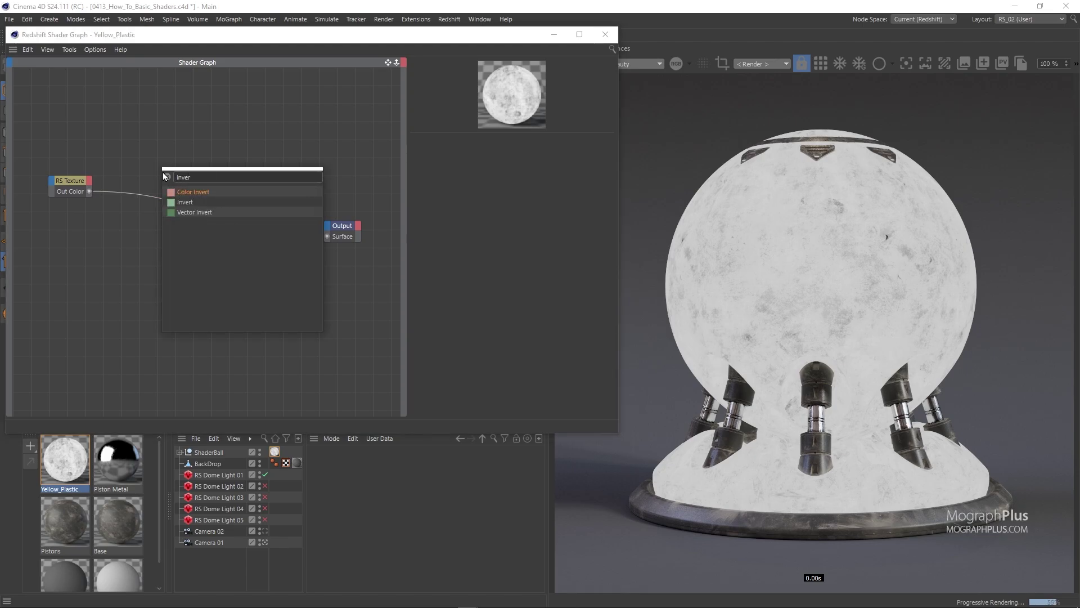
key(Return)
drag(72, 181, 63, 173)
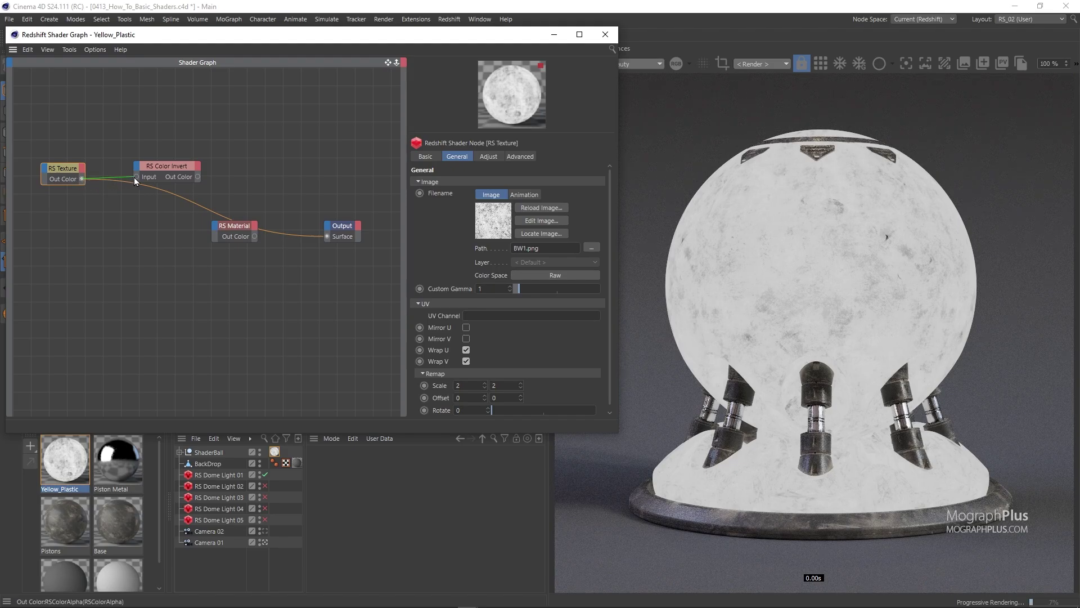
drag(136, 177, 177, 163)
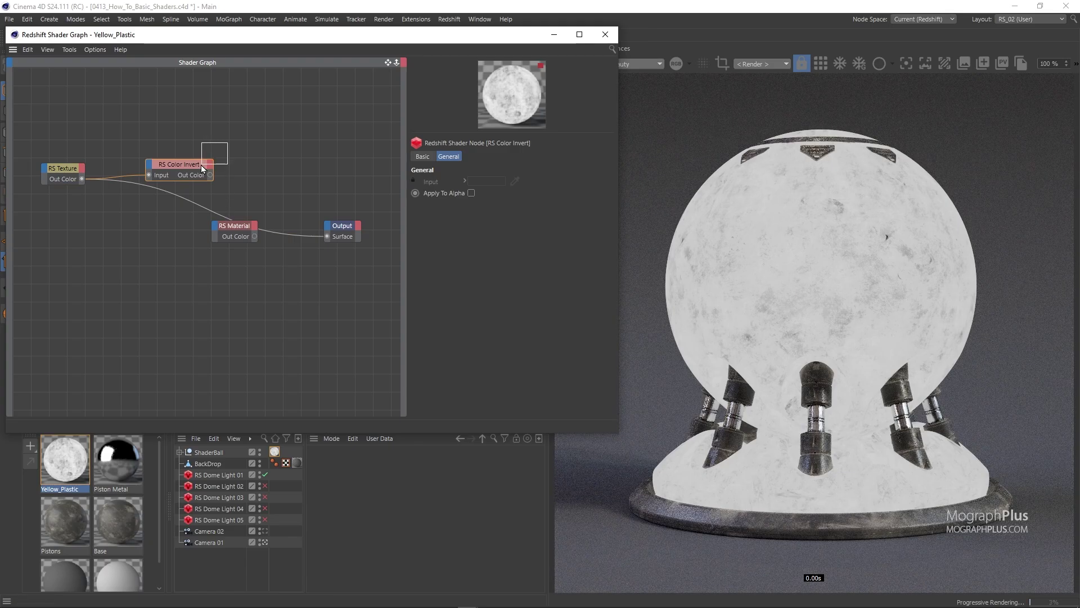
Step: Connect RS Color Invert's Out Color to the Output node's Surface and compare the inverted texture with the original on the shader ball
drag(210, 175, 327, 237)
drag(93, 135, 81, 170)
key(ctrl+z)
drag(202, 144, 196, 191)
key(ctrl+y)
Step: Add a Scalar Ramp node after RS Color Invert and connect the Color Invert's Out Color to its Input
click(282, 170)
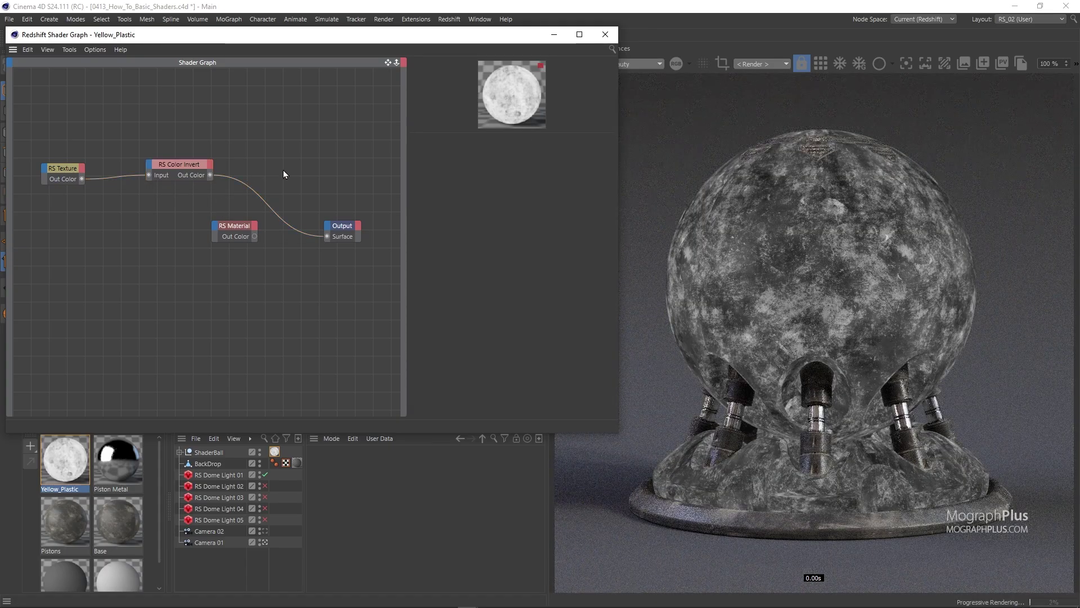
text(ramp)
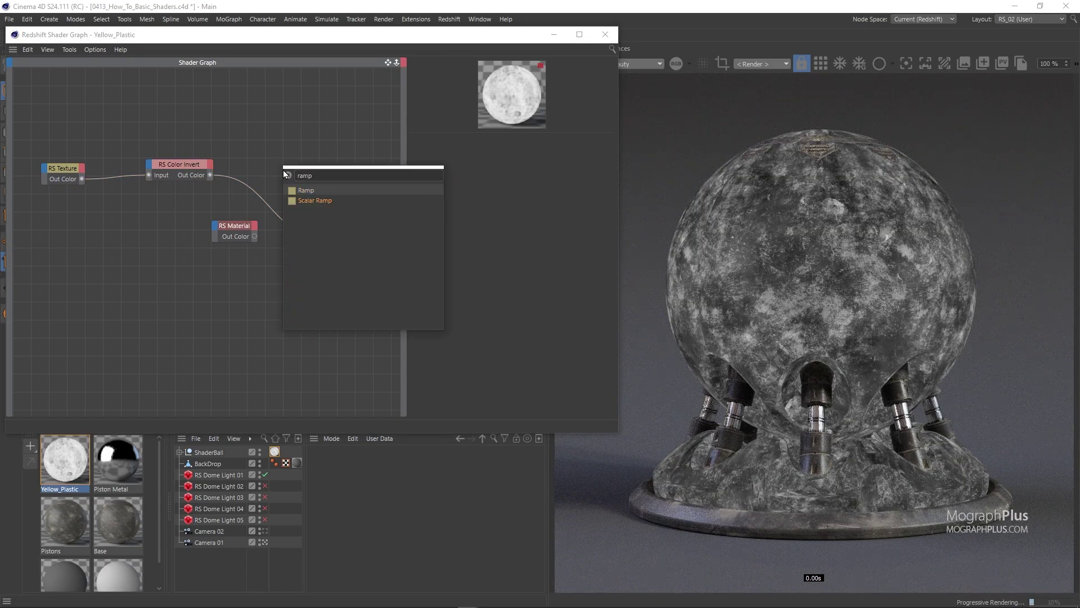
key(Return)
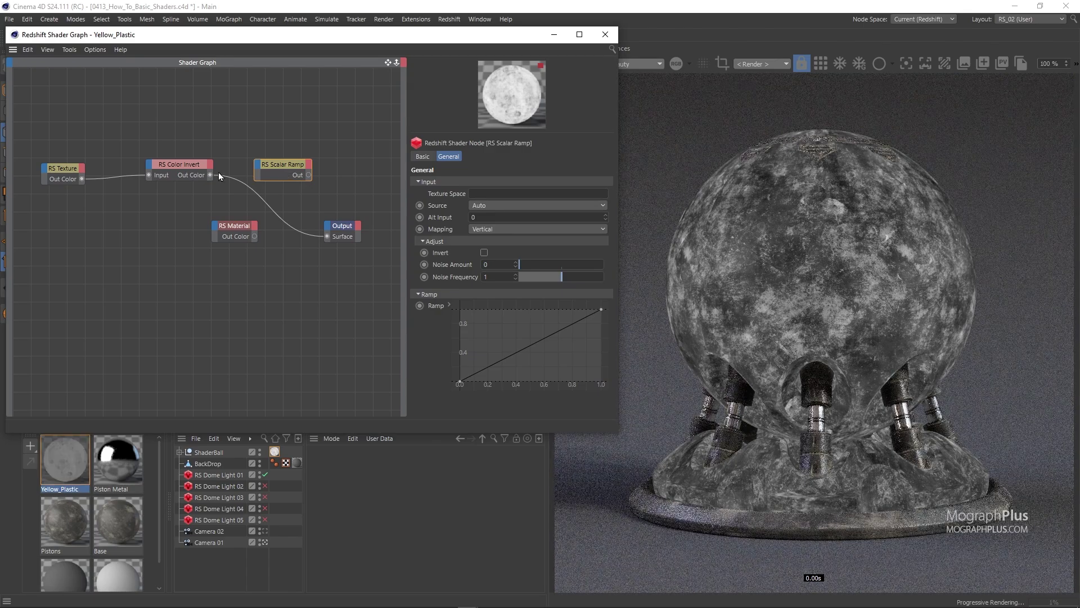
drag(210, 175, 329, 173)
Step: Move RS Material and Output clear of the connections and connect the RS Scalar Ramp's Out to RS Material's reflection roughness
drag(235, 229, 282, 249)
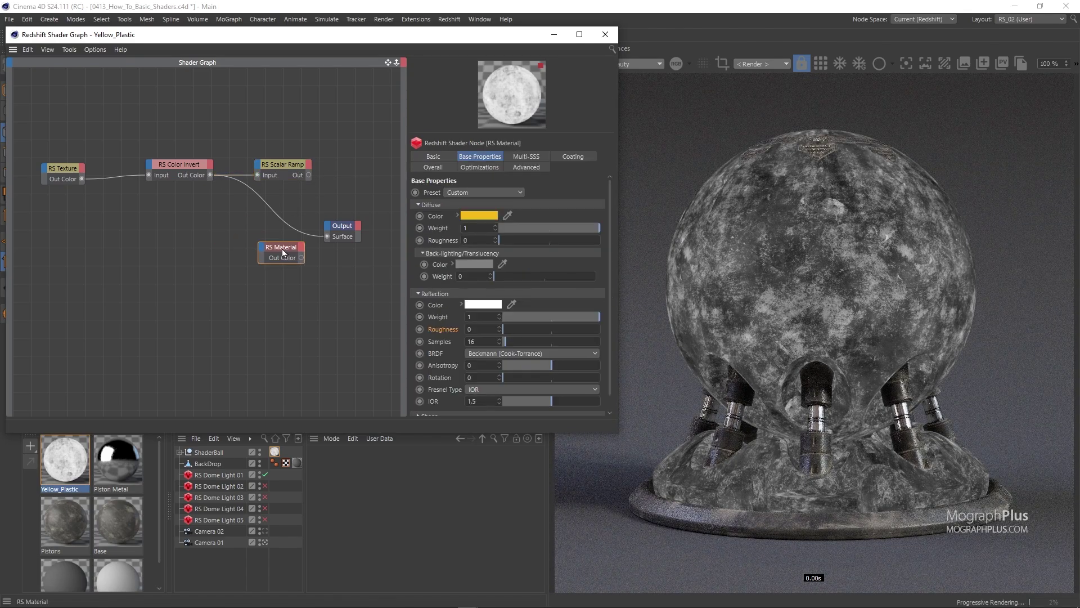
drag(349, 227, 357, 243)
drag(309, 175, 263, 247)
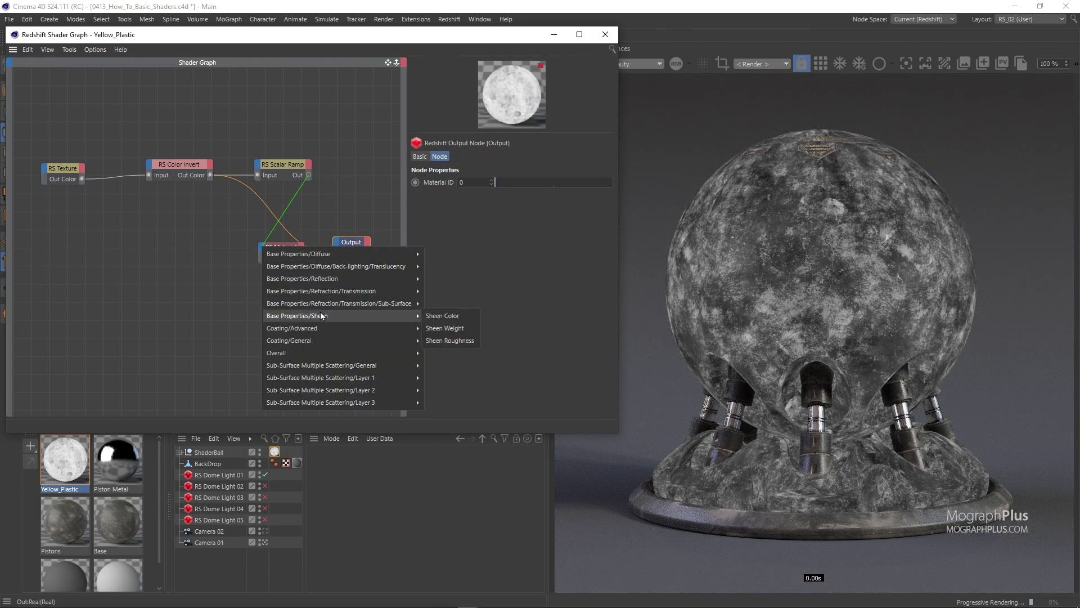
mouse_move(363, 281)
click(446, 304)
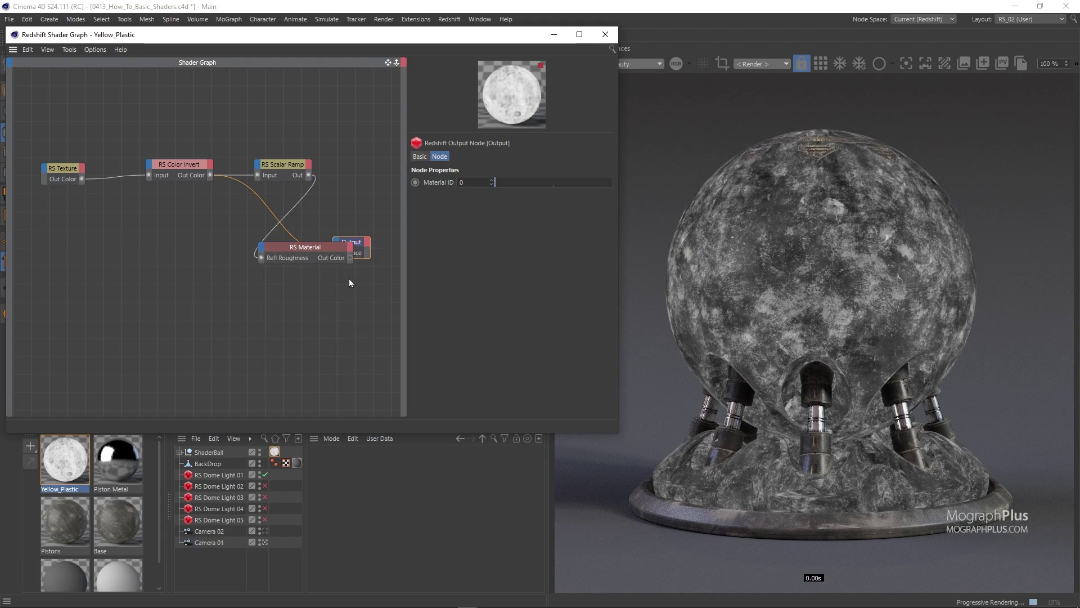
Step: Reconnect RS Material's Out Color to the Output's Surface and line up Color Invert and Scalar Ramp in front of RS Material
drag(317, 253, 252, 247)
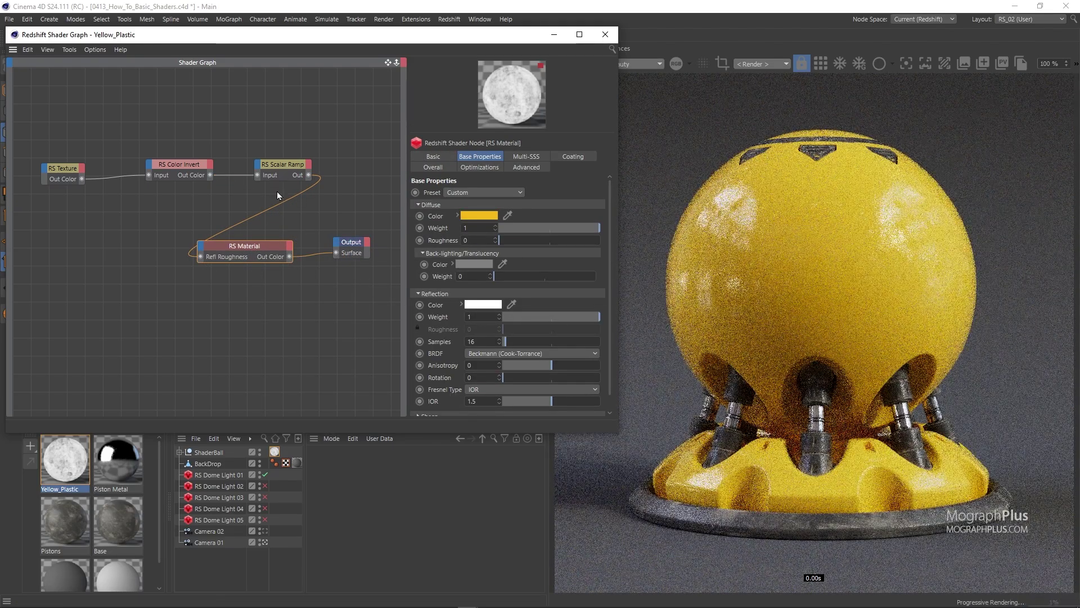
click(278, 164)
drag(278, 164, 126, 233)
click(167, 172)
drag(168, 172, 70, 208)
drag(122, 234, 140, 249)
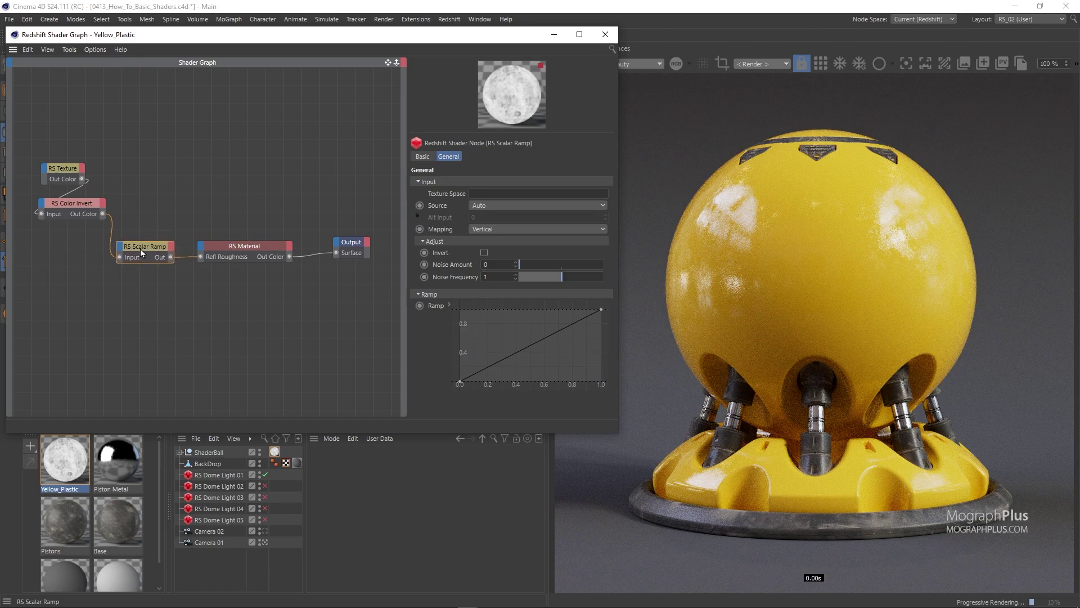
click(74, 213)
drag(74, 210, 62, 248)
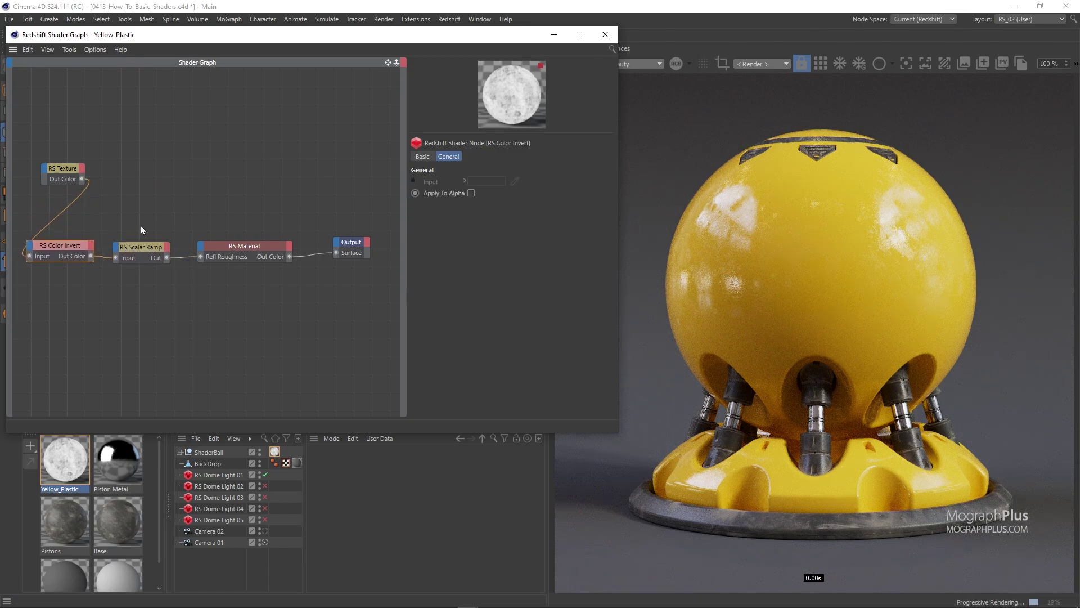
Step: Set the Y value of the RS Scalar Ramp curve's first point to 0.12
click(141, 247)
click(460, 382)
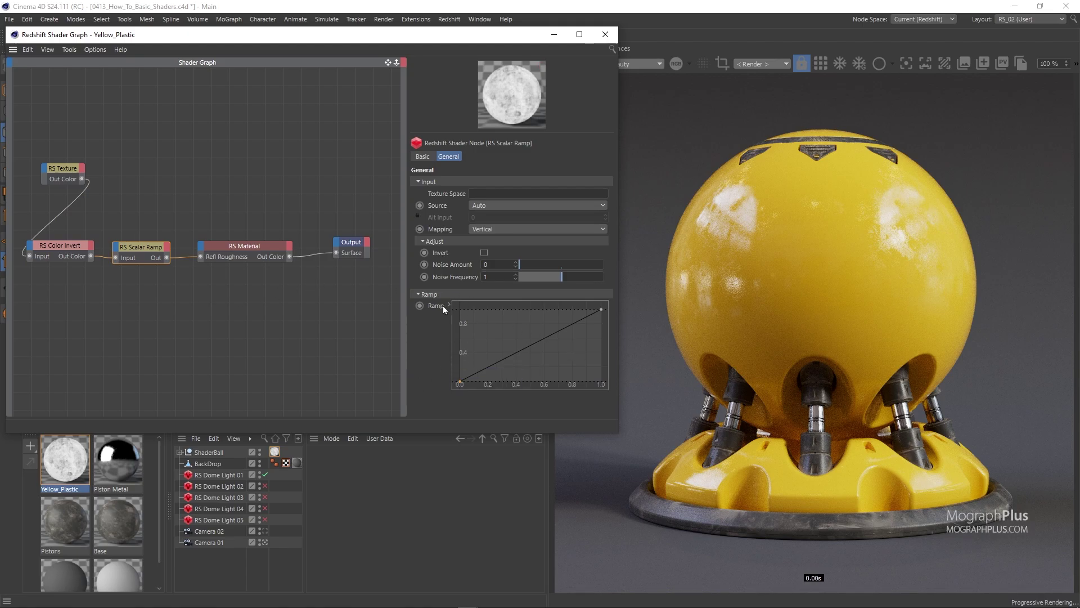
click(450, 305)
scroll(438, 339, down, 3)
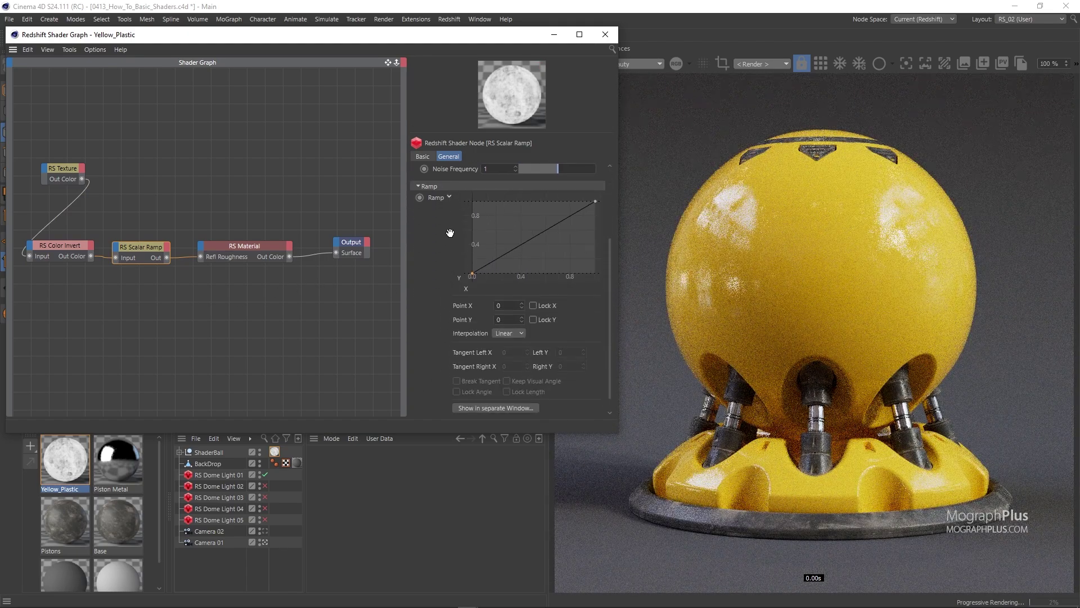
double_click(509, 319)
text(0.12)
key(Return)
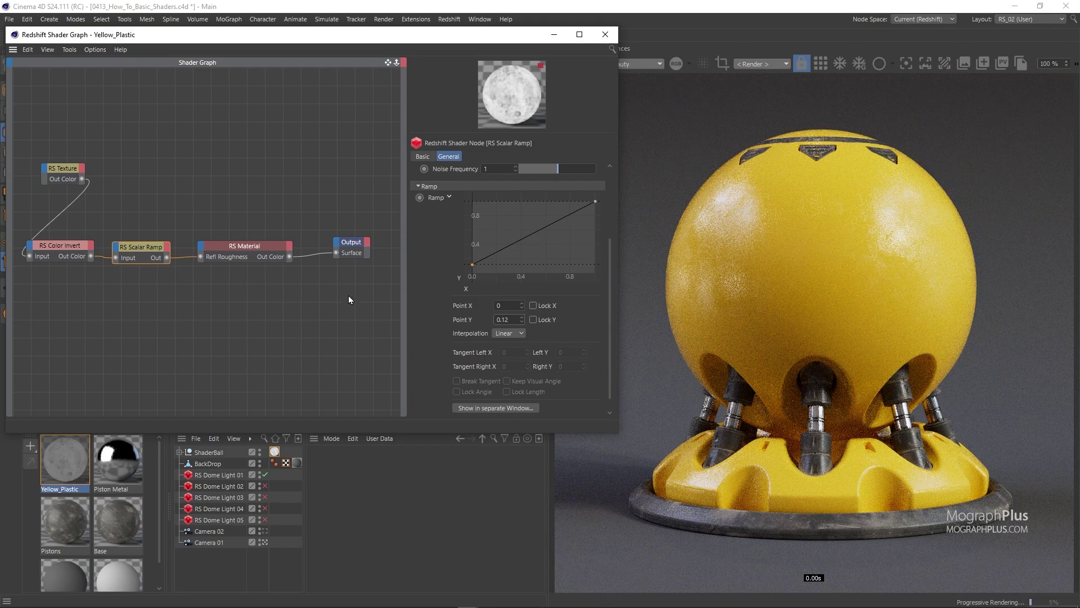
Step: Set the Y value of the RS Scalar Ramp curve's last point to 0.6
click(596, 201)
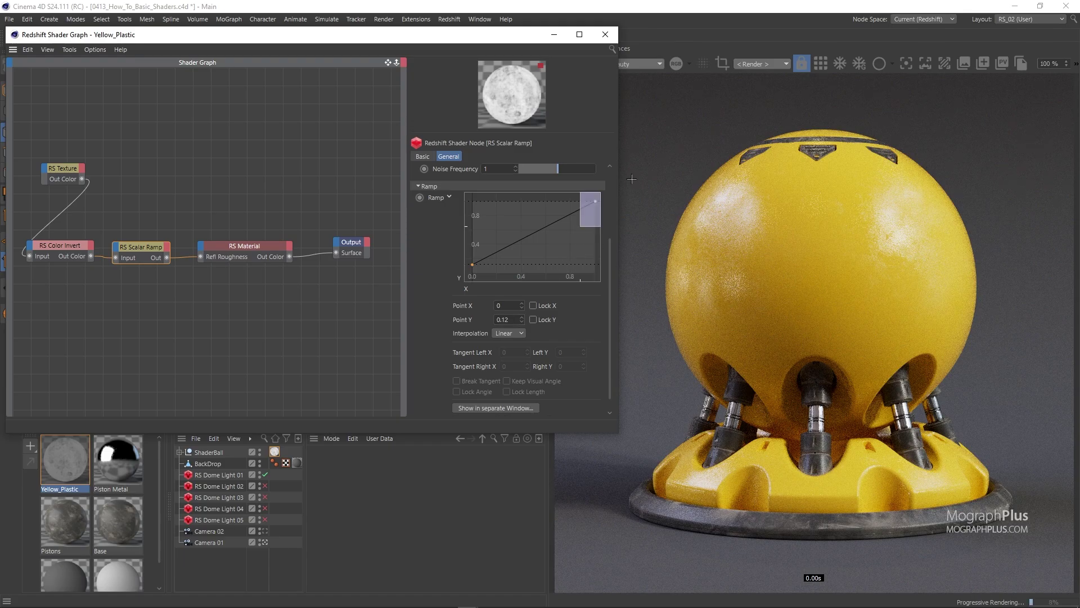
click(506, 319)
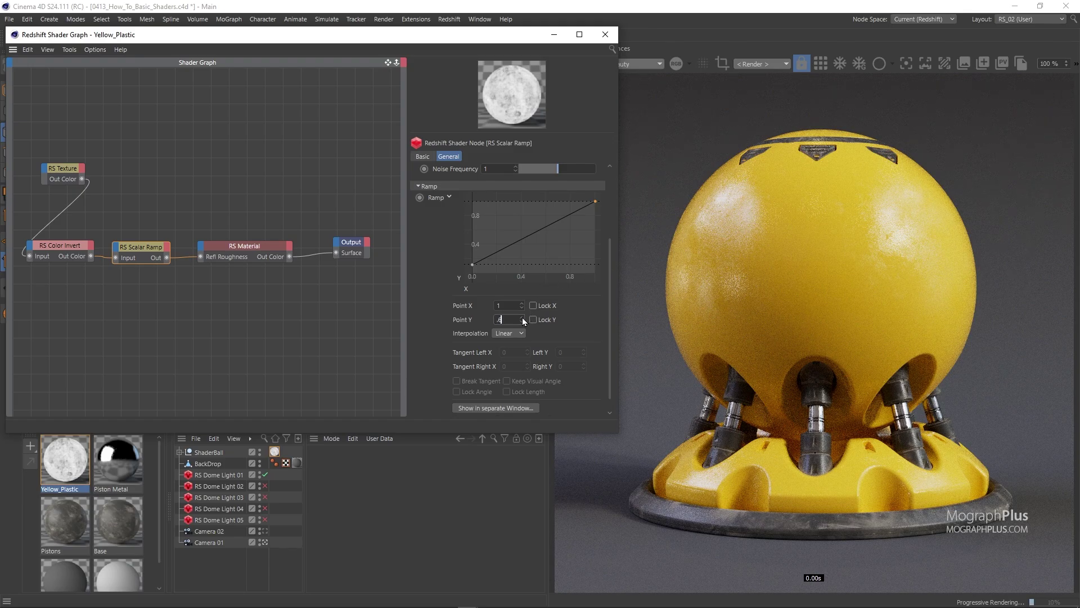
text(0.6)
key(Return)
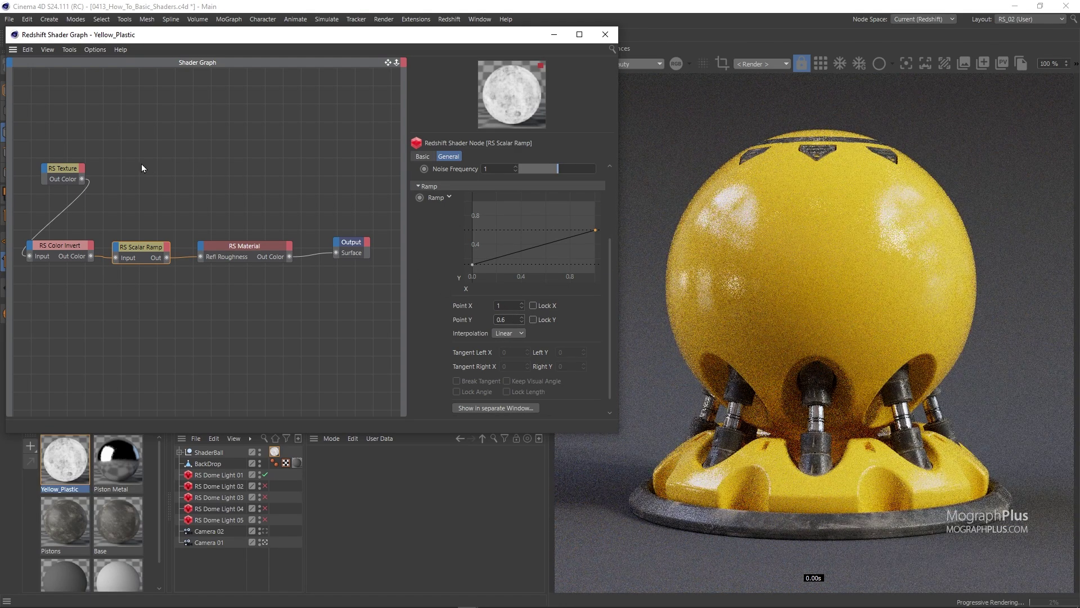
Step: Preview the Color Invert and Scalar Ramp outputs alternately on the shader ball to compare their contrast, finishing on the full RS Material
click(59, 173)
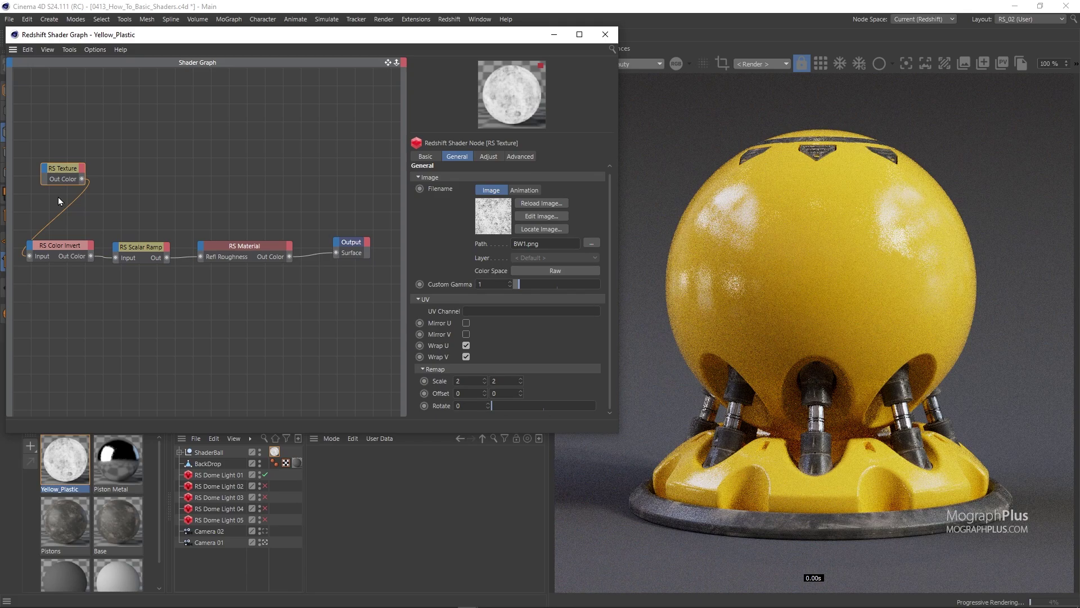
click(81, 229)
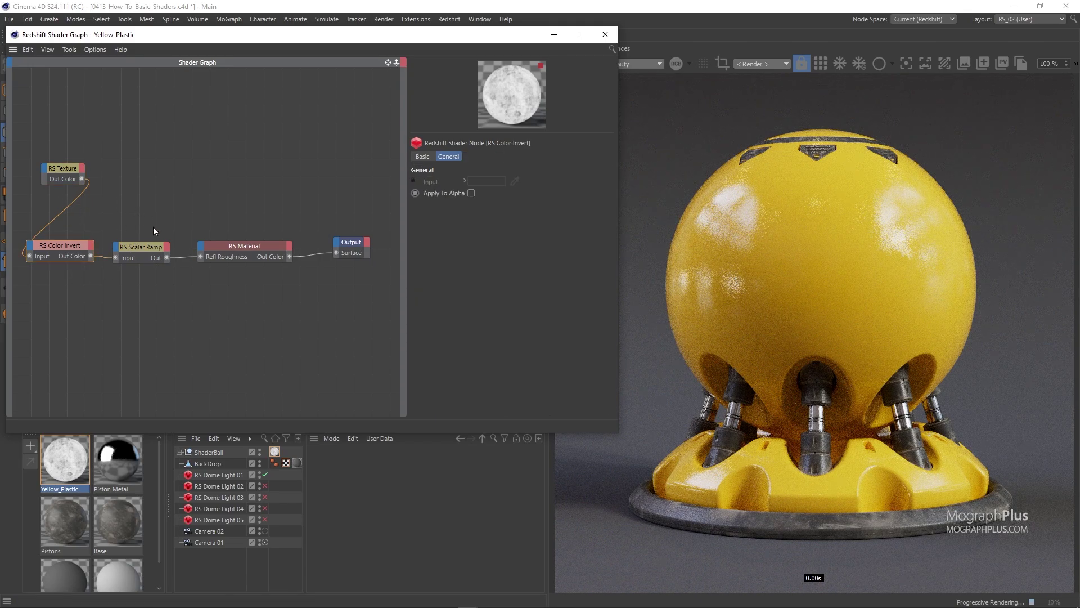
drag(153, 227, 187, 286)
drag(72, 236, 59, 275)
key(s)
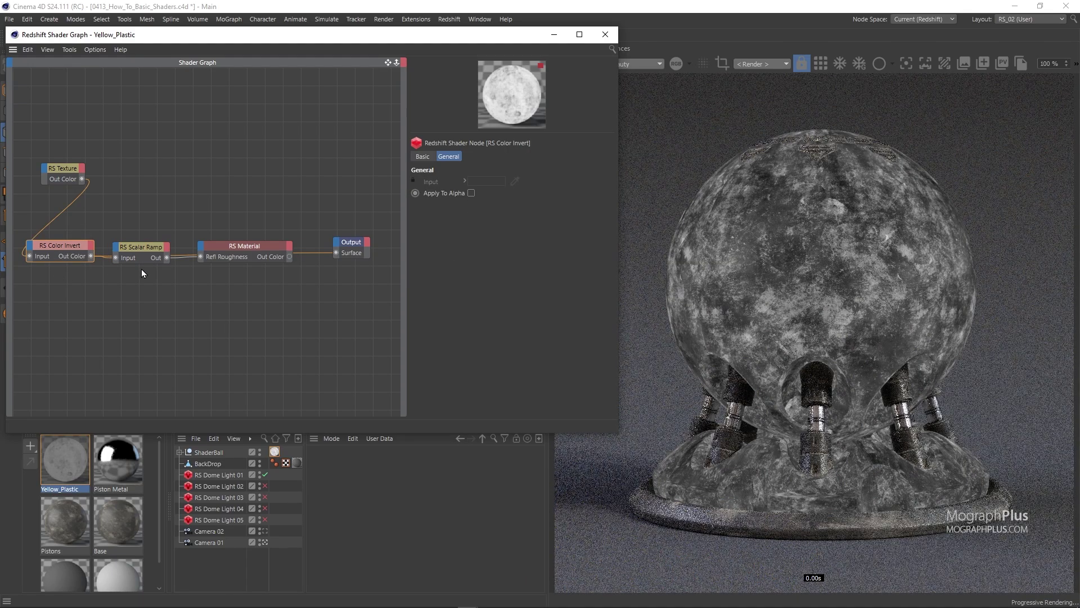
drag(150, 222, 137, 277)
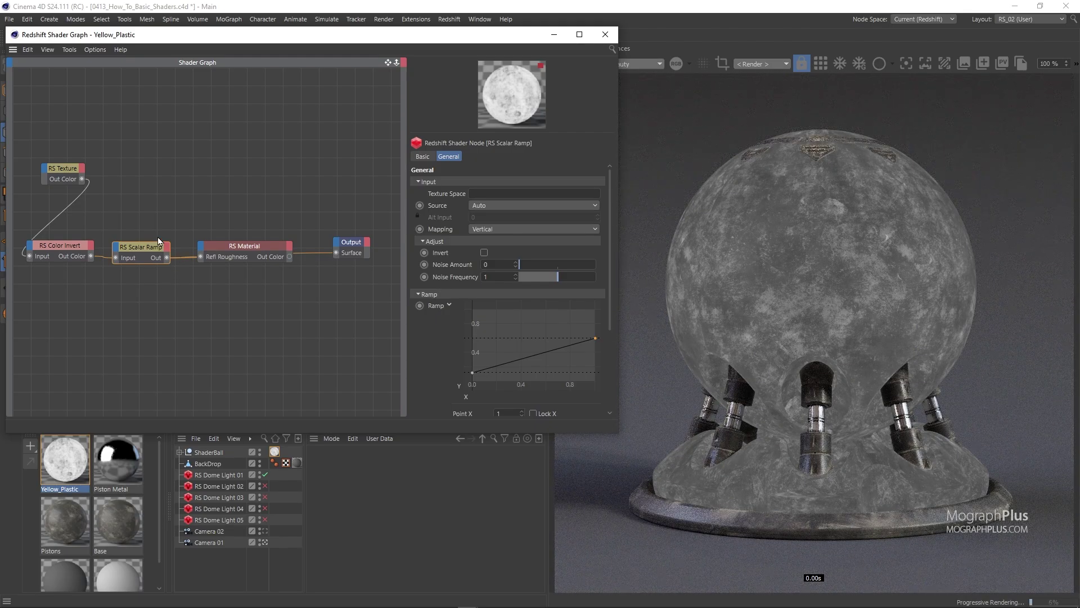
drag(181, 224, 235, 279)
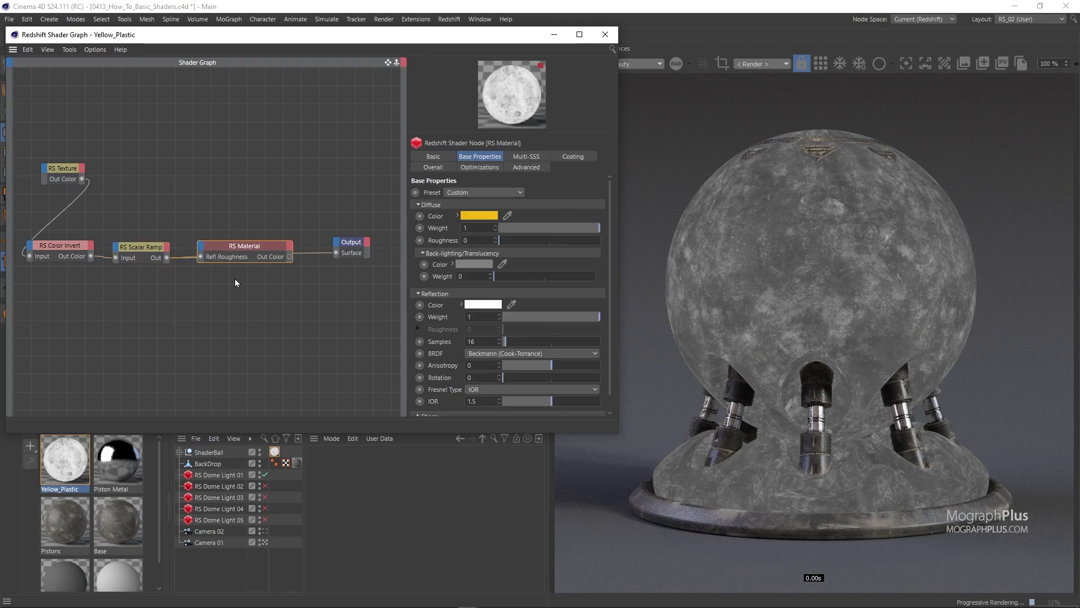
drag(82, 225, 50, 250)
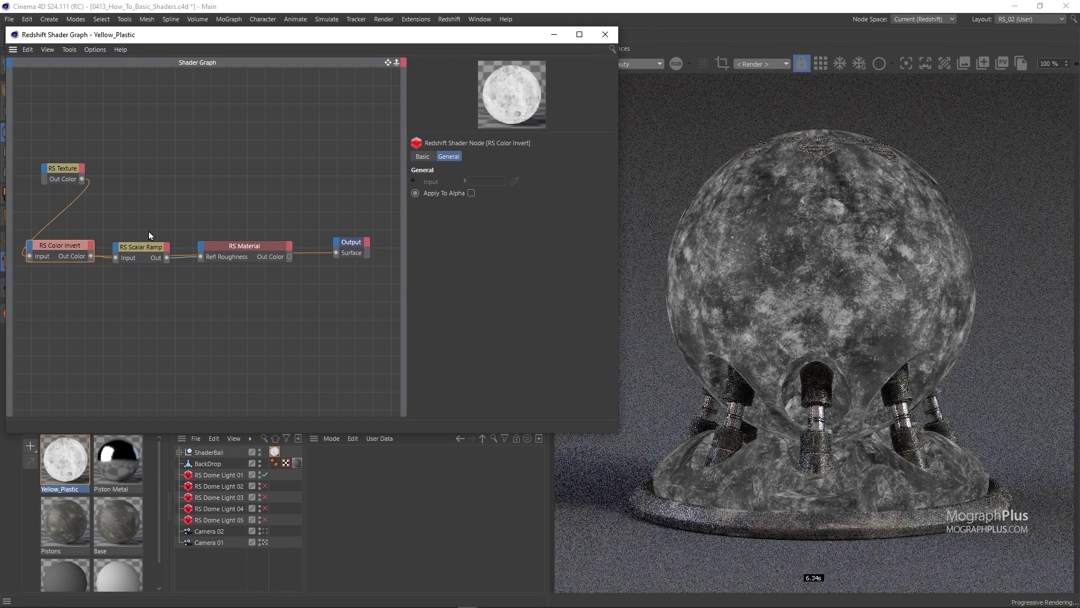
drag(148, 231, 143, 296)
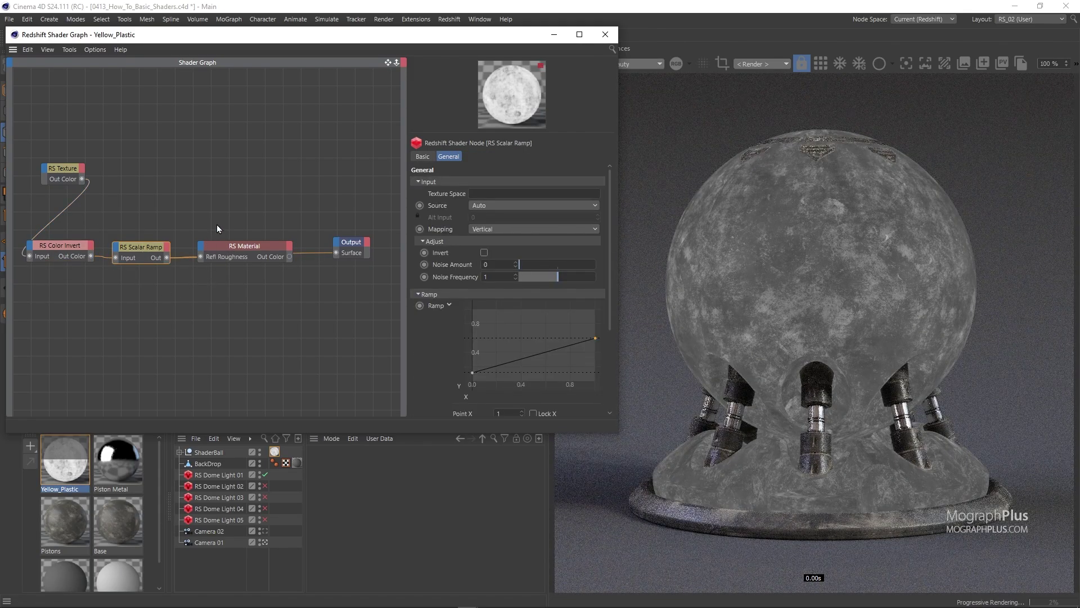
drag(215, 224, 236, 283)
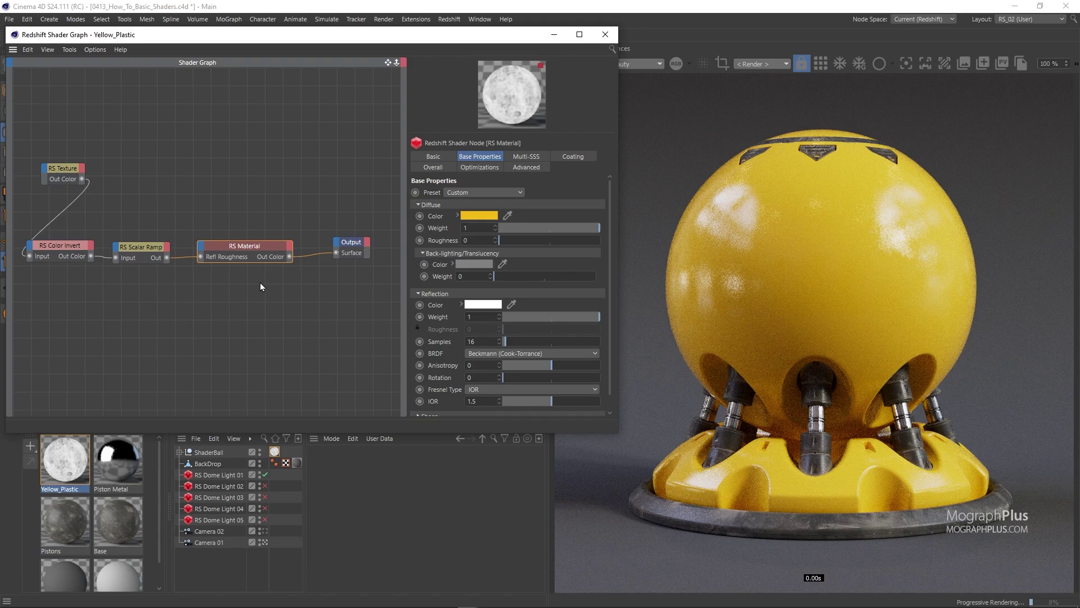
Step: Narrow the render view to give the interface more width and place the shader graph window beside it
drag(483, 35, 343, 56)
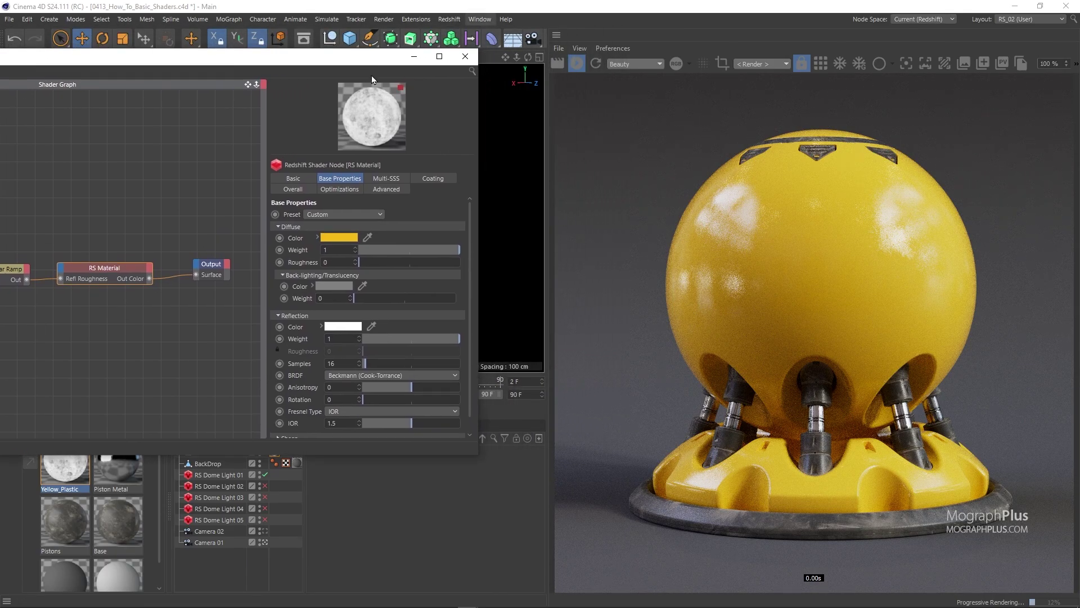
drag(546, 141, 590, 145)
drag(363, 56, 476, 59)
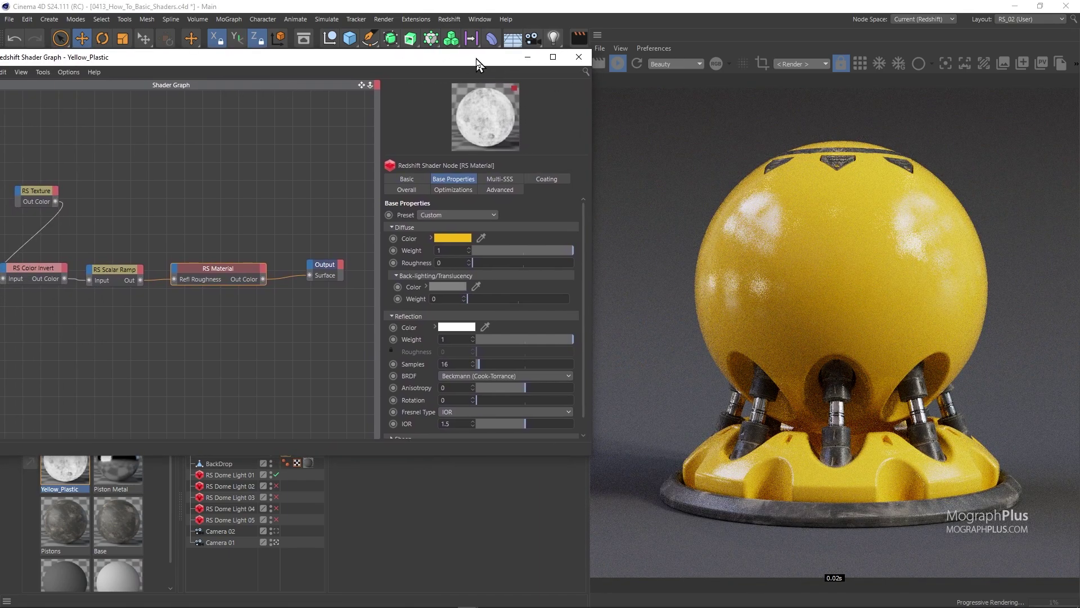
Step: Place RS Texture in line before RS Color Invert and move RS Material and Output below the row of texture nodes
mouse_move(169, 225)
middle_down()
mouse_move(230, 223)
mouse_move(187, 221)
middle_up()
middle_drag(67, 222, 129, 225)
drag(122, 192, 28, 265)
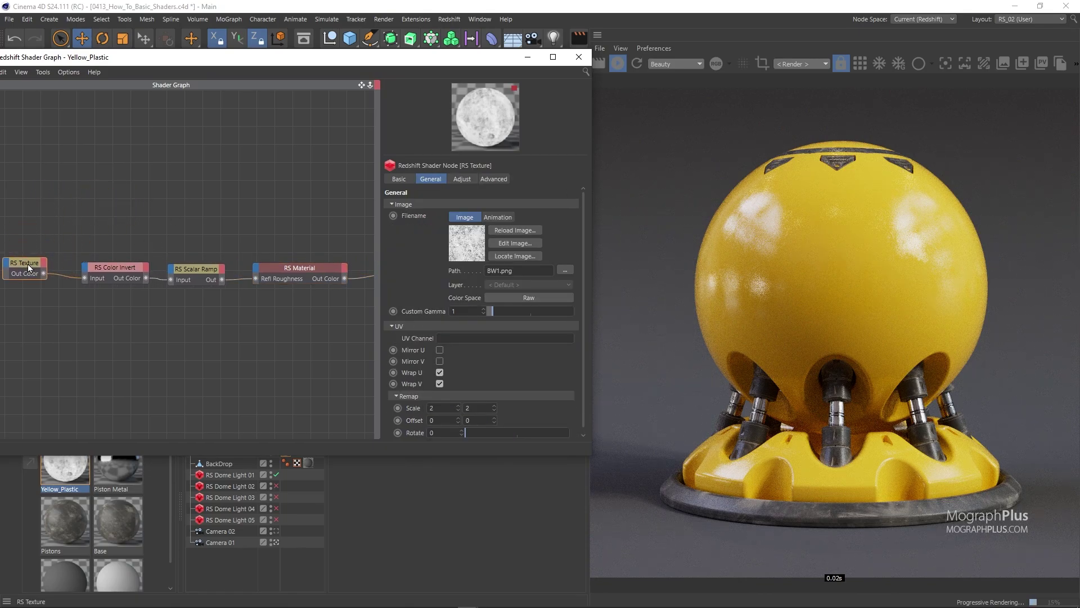
scroll(143, 211, down, 1)
key(h)
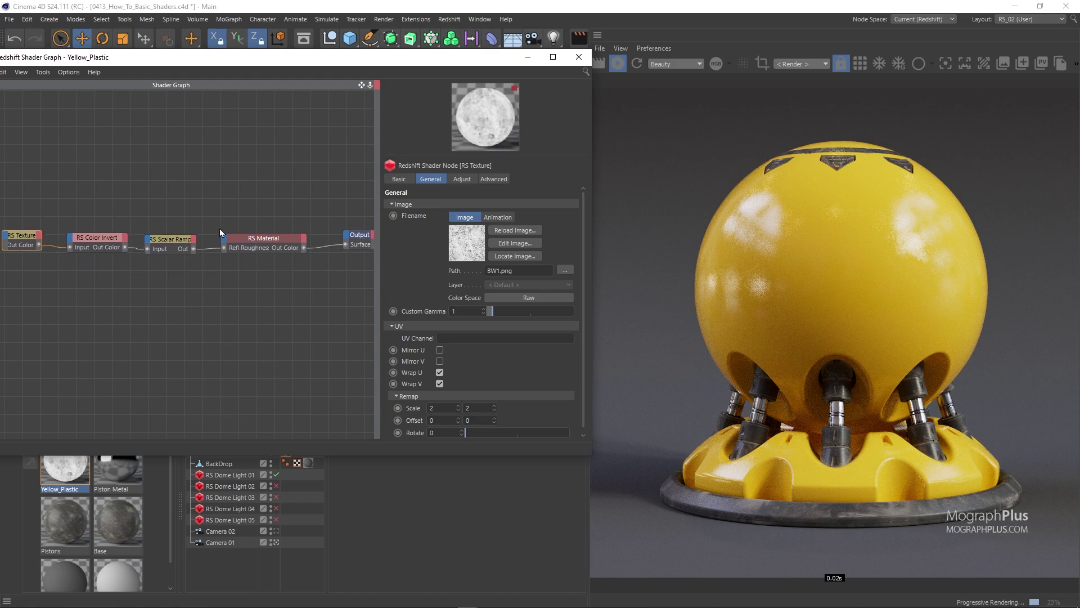
drag(262, 206, 366, 268)
drag(252, 238, 255, 278)
drag(301, 213, 264, 303)
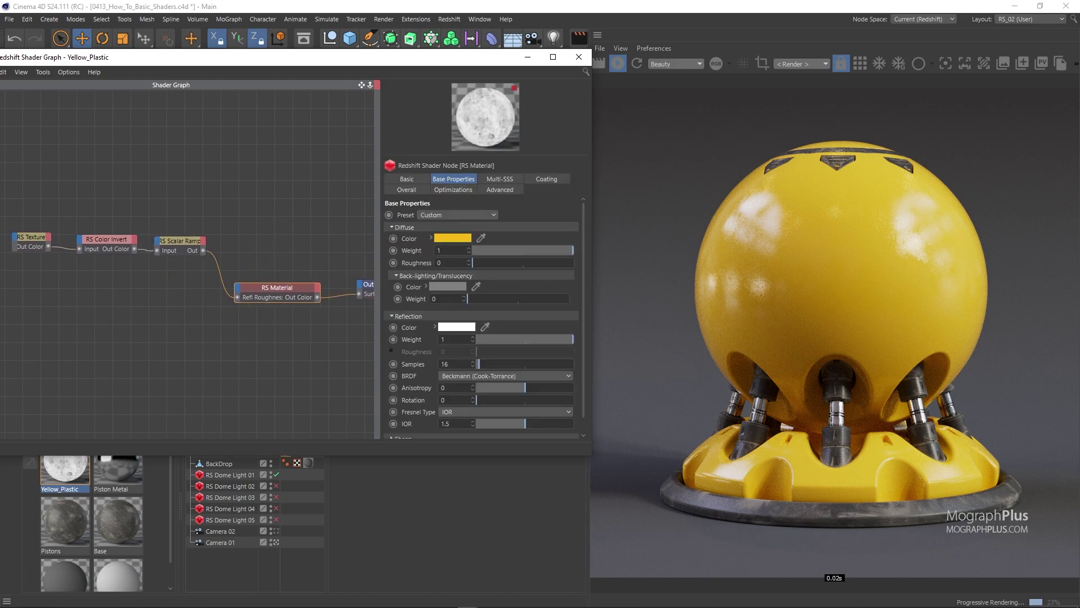
Step: Set RS Material's Multi-SSS Amount to 0.8 and Radius Scale to 8
click(507, 180)
click(471, 226)
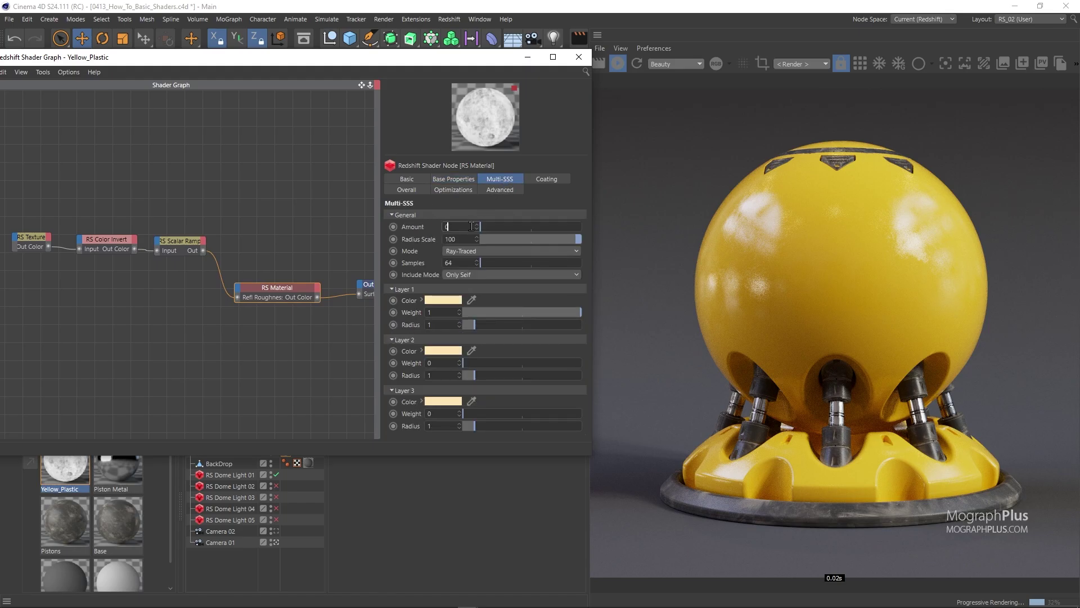
text(.8)
key(Return)
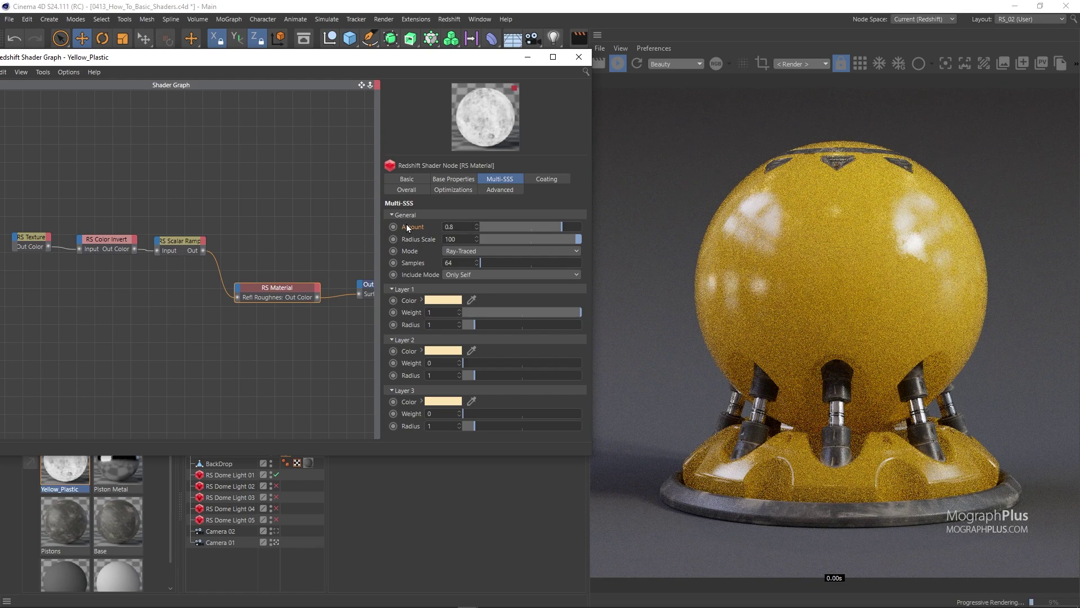
click(423, 236)
double_click(444, 239)
text(8)
key(Return)
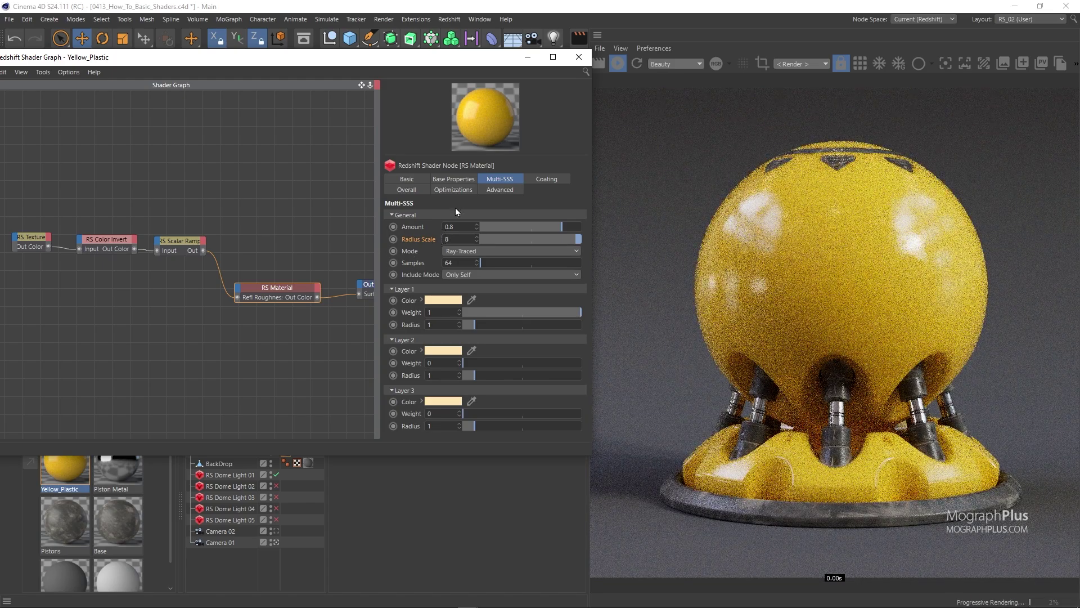
Step: Copy RS Material's yellow Diffuse color from the Base Properties into the Multi-SSS Layer 1 Color
click(461, 178)
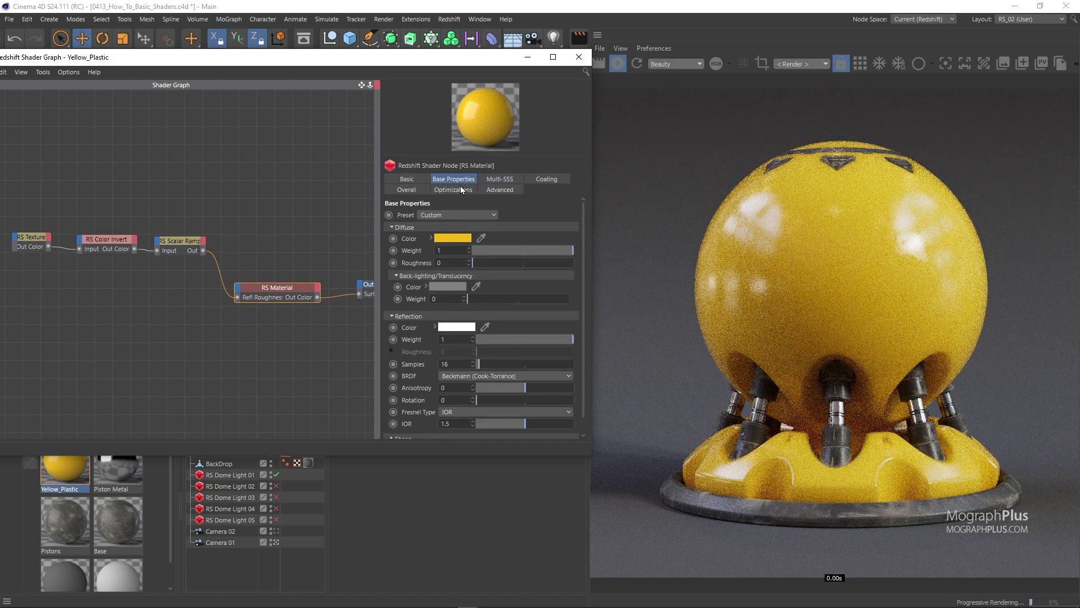
click(496, 178)
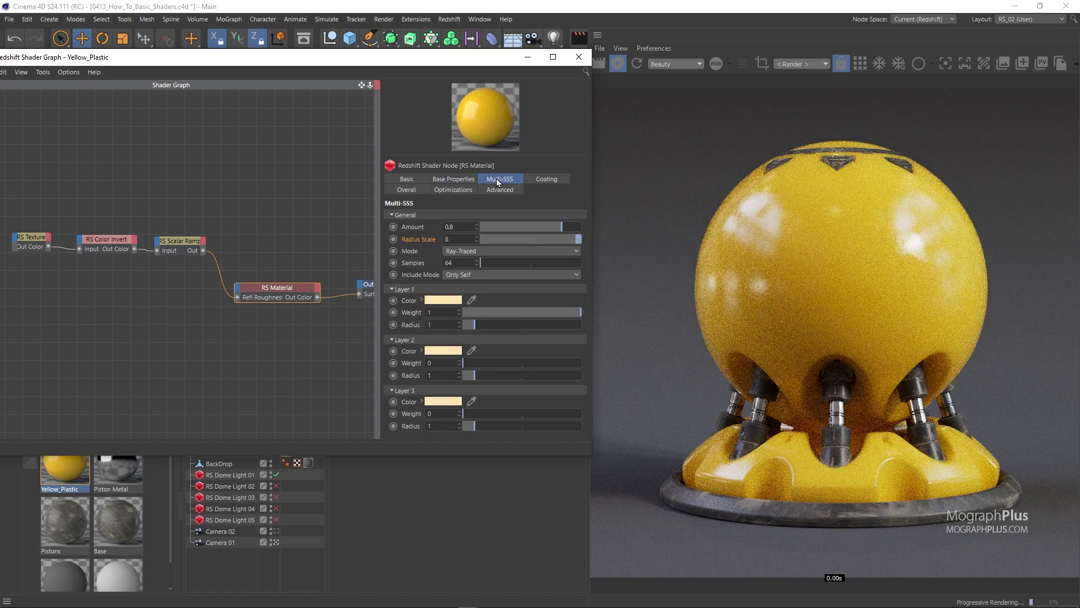
right_click(450, 304)
click(471, 328)
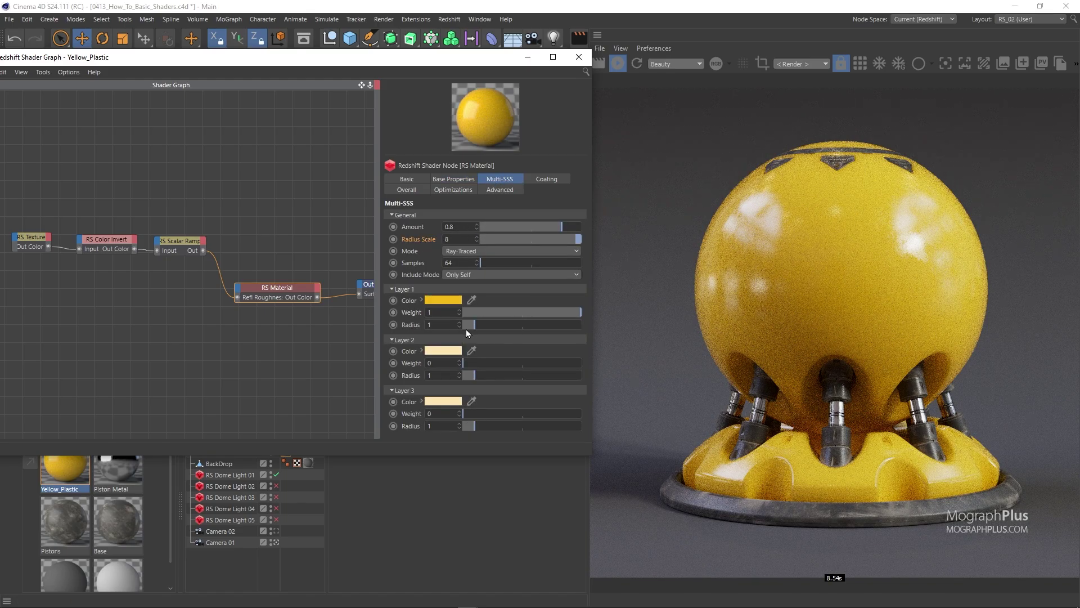
Step: Collapse the Multi-SSS Layer 2 and Layer 3 groups and widen the shader graph window to show the whole node network
click(405, 390)
click(403, 339)
drag(591, 238, 673, 237)
drag(430, 198, 467, 202)
mouse_move(465, 63)
mouse_down()
mouse_move(466, 86)
mouse_move(472, 57)
mouse_move(490, 52)
mouse_move(472, 52)
mouse_up()
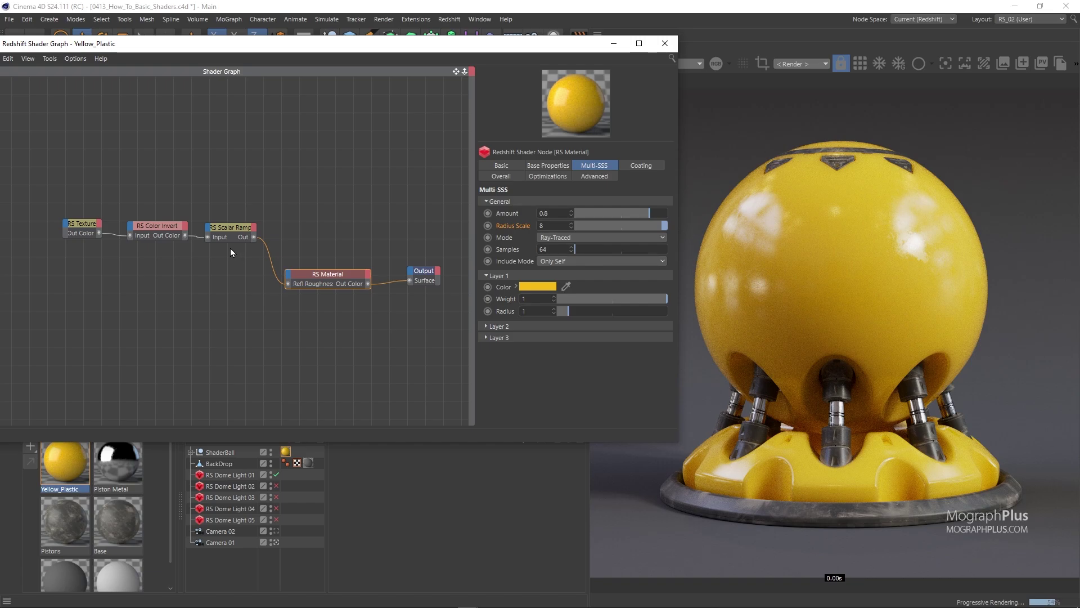
Step: Add an RS Bump Map node to the shader graph, placed below RS Scalar Ramp
double_click(154, 310)
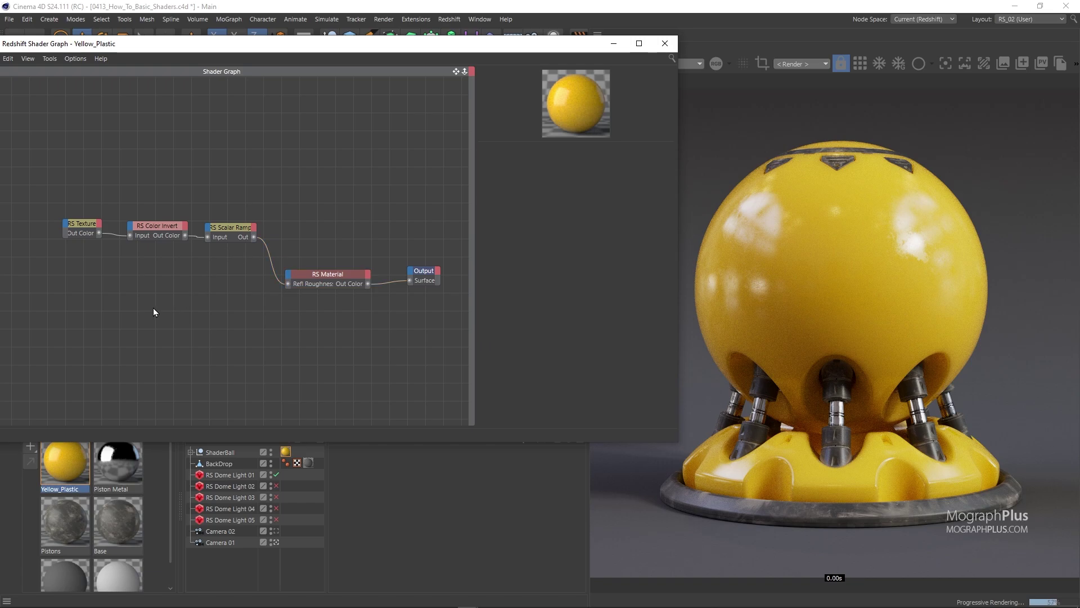
text(bump)
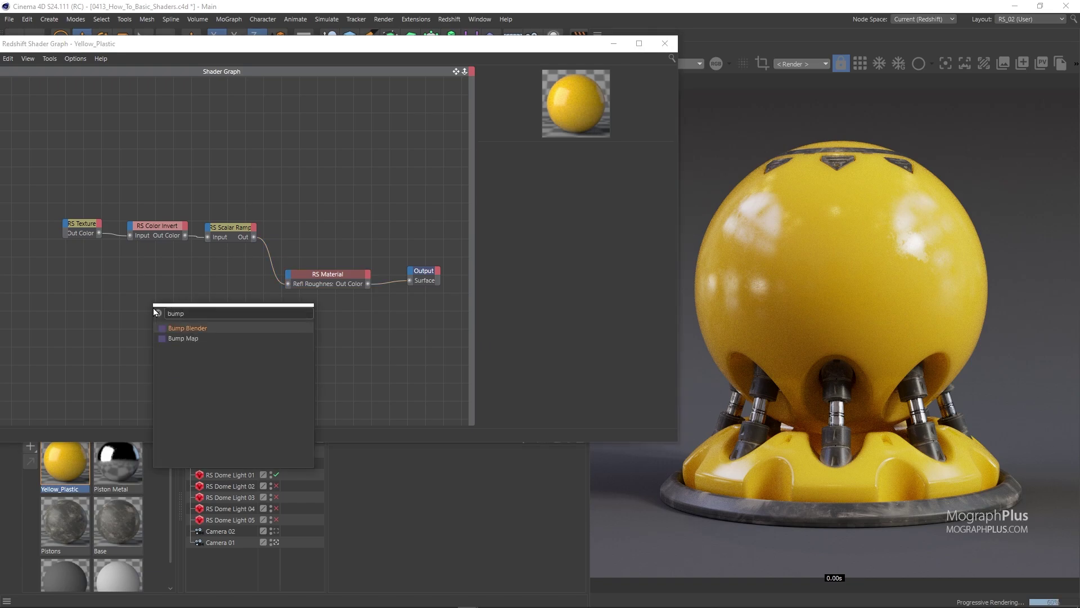
click(237, 338)
drag(239, 342, 235, 336)
Step: Route RS Color Invert's Out Color through RS Bump Map into RS Material's Overall Bump Input, and reconnect RS Material to the Output Surface
click(80, 223)
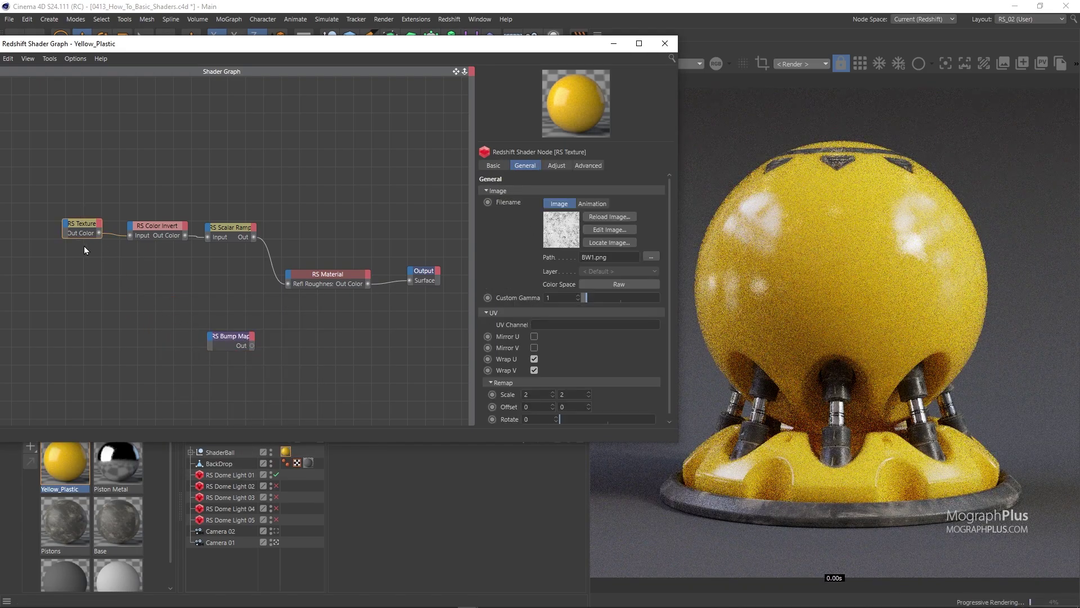
drag(160, 208, 160, 260)
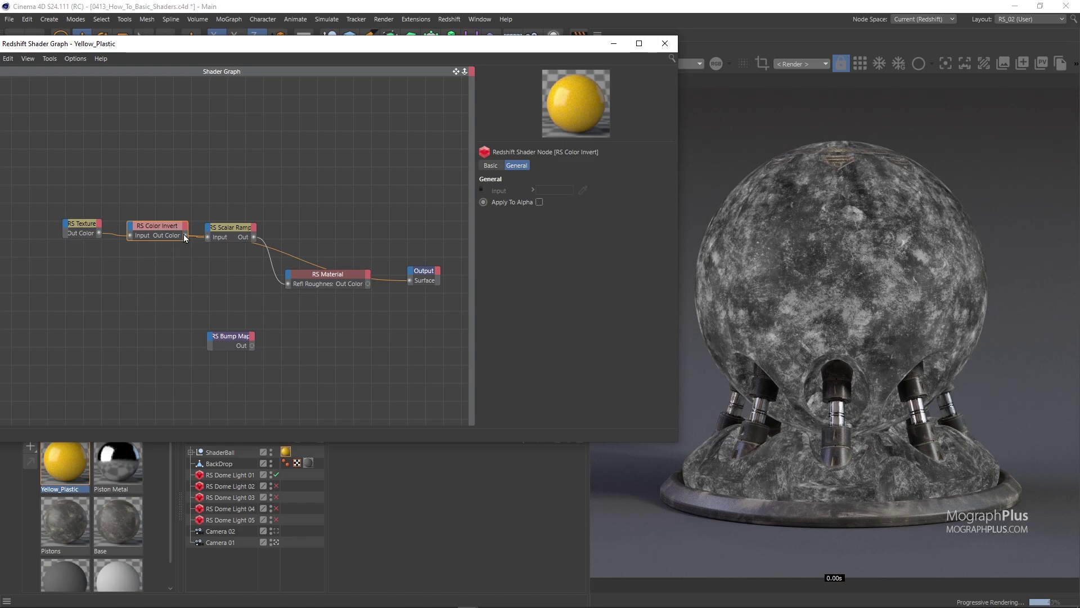
drag(185, 235, 287, 275)
click(258, 356)
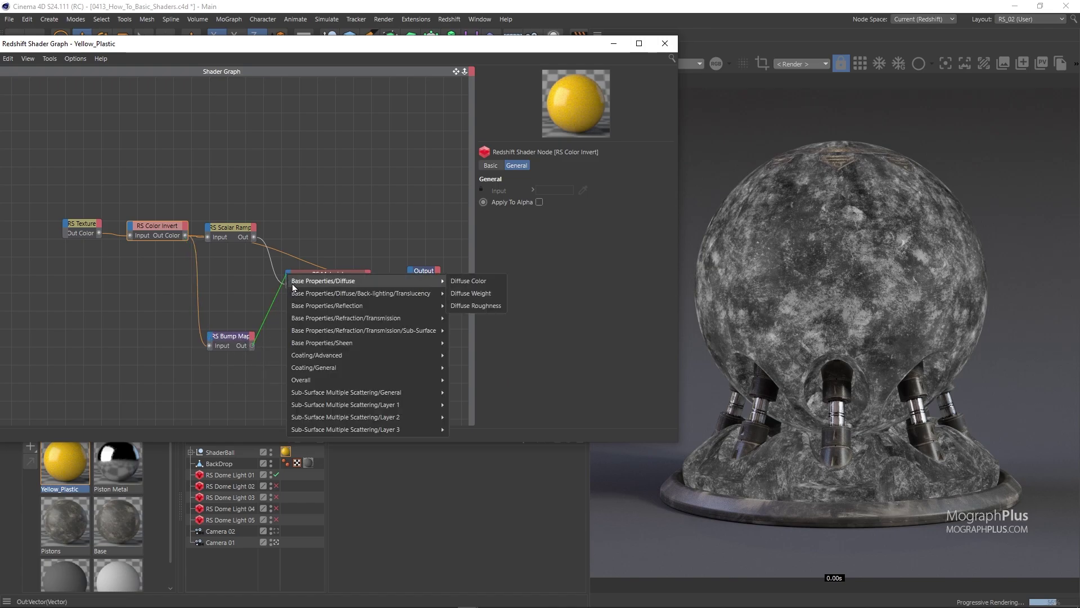
mouse_move(375, 380)
click(486, 416)
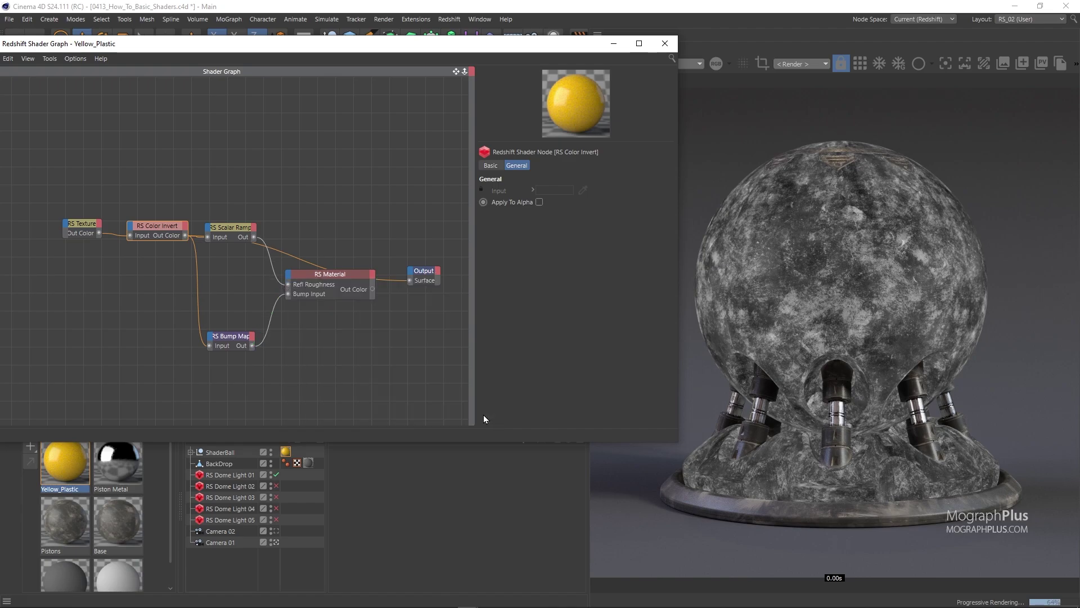
drag(411, 289, 411, 281)
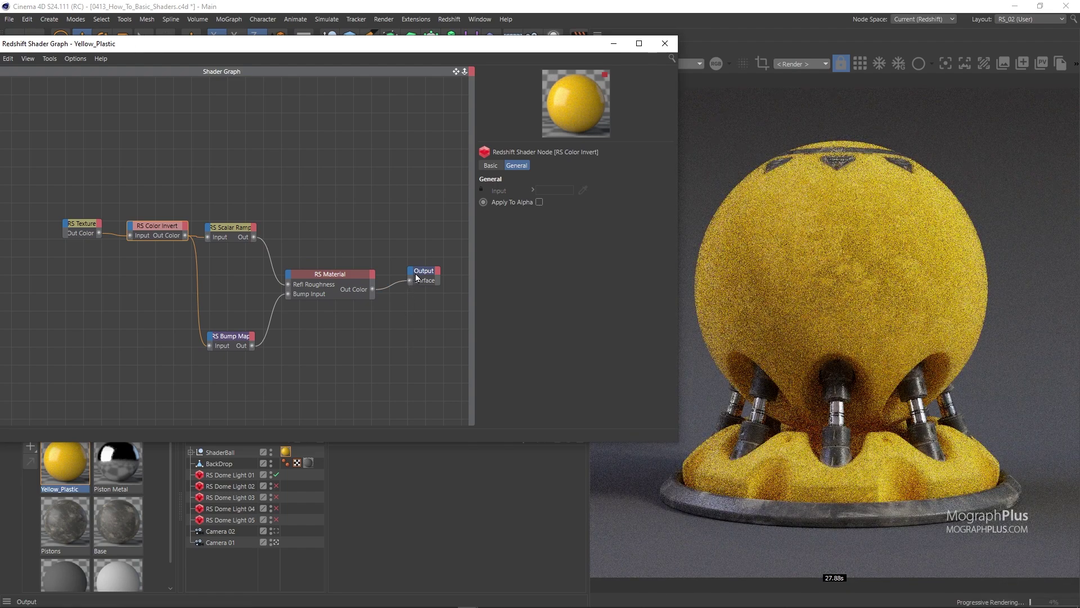
Step: Set RS Bump Map's Height Scale to 0.01 and move the shader graph window clear of the render view
click(231, 338)
click(580, 225)
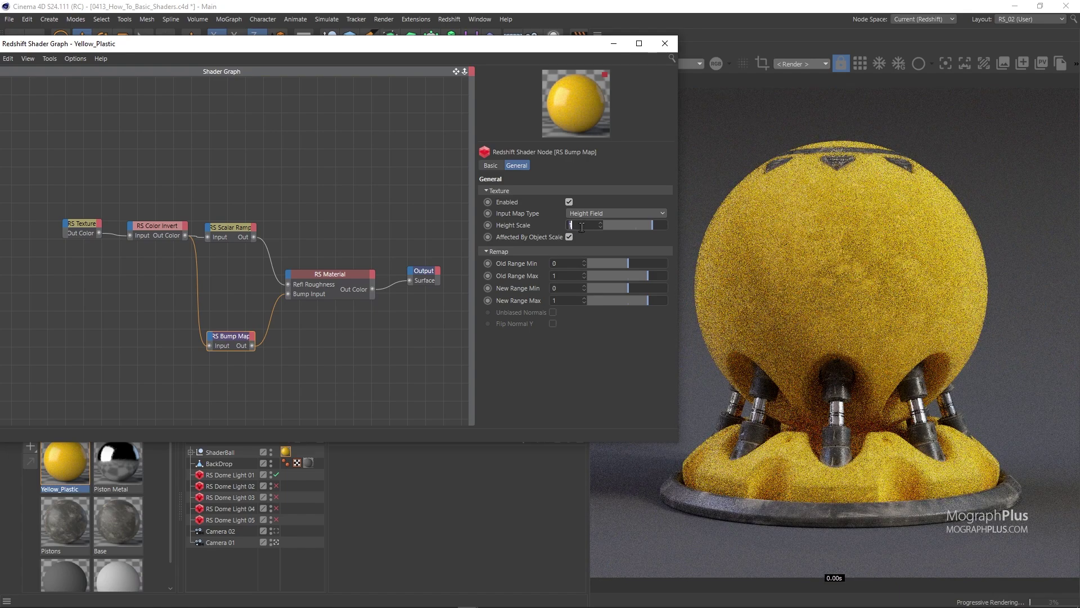
text(5)
key(Return)
drag(537, 50, 449, 74)
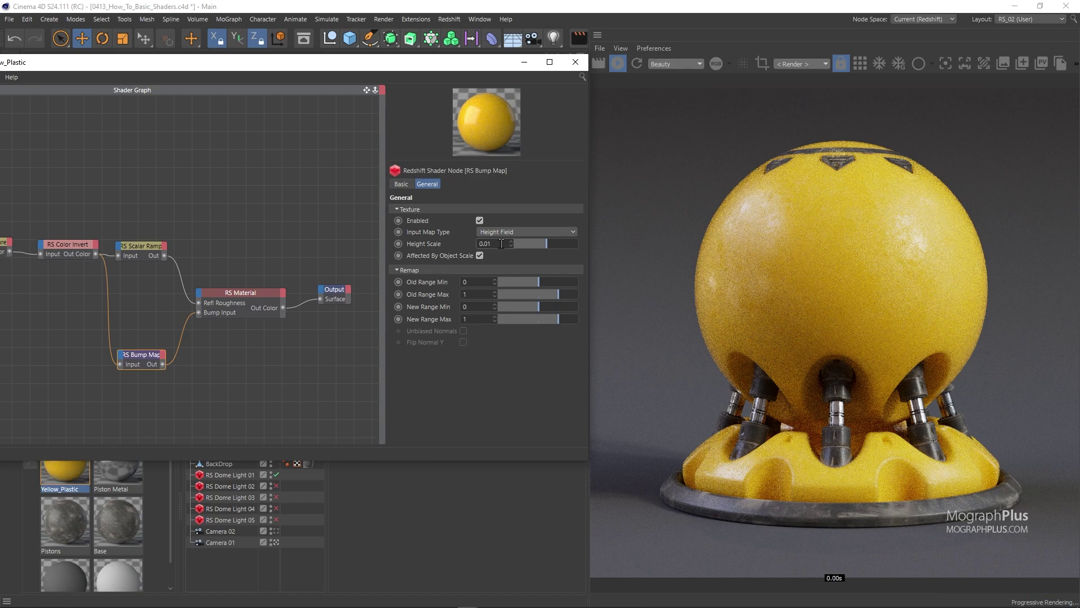
key(Return)
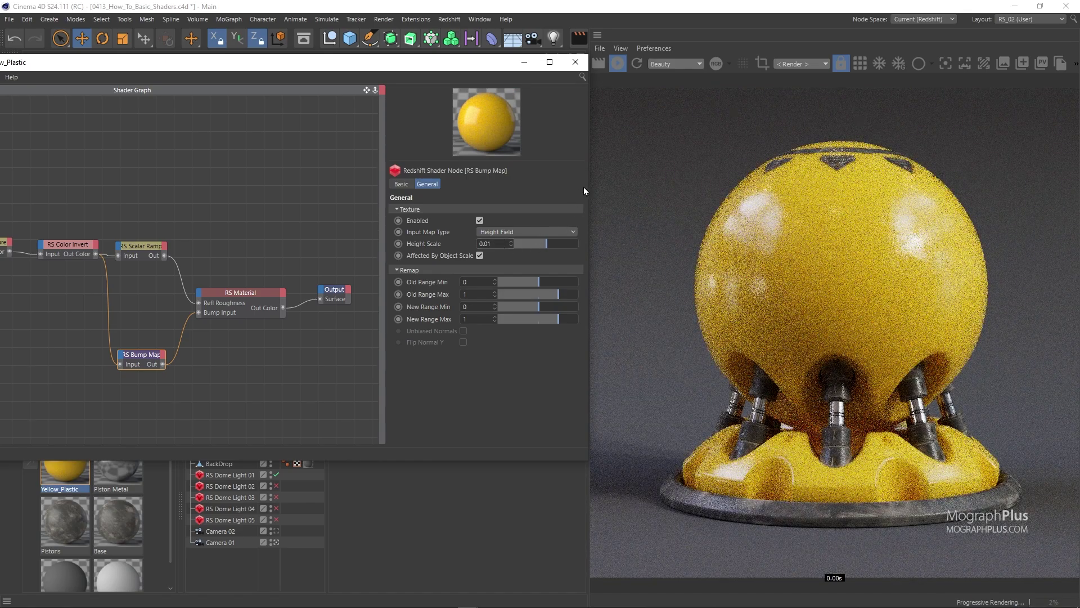
Step: Set the render output to 1600 x 1600 pixels with Lock Ratio enabled in the Render Settings
drag(496, 70, 462, 71)
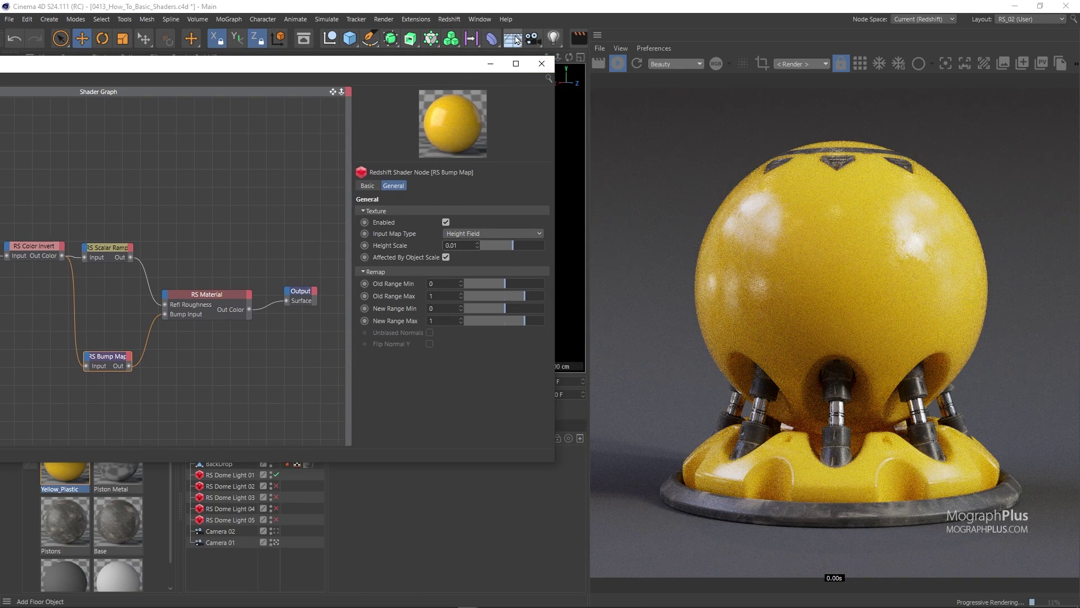
scroll(516, 39, down, 2)
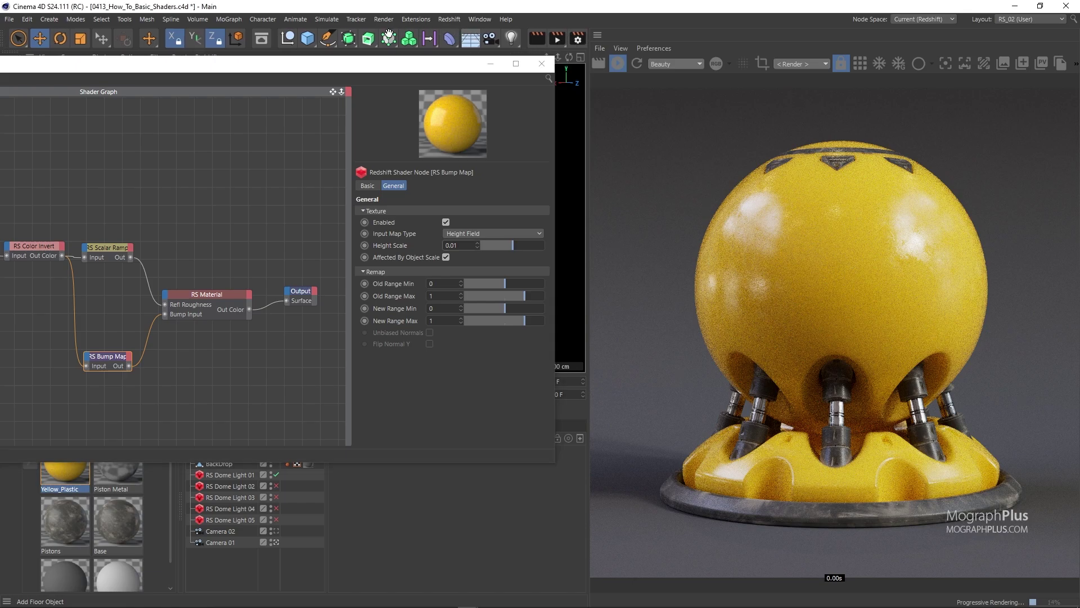
click(577, 38)
click(608, 90)
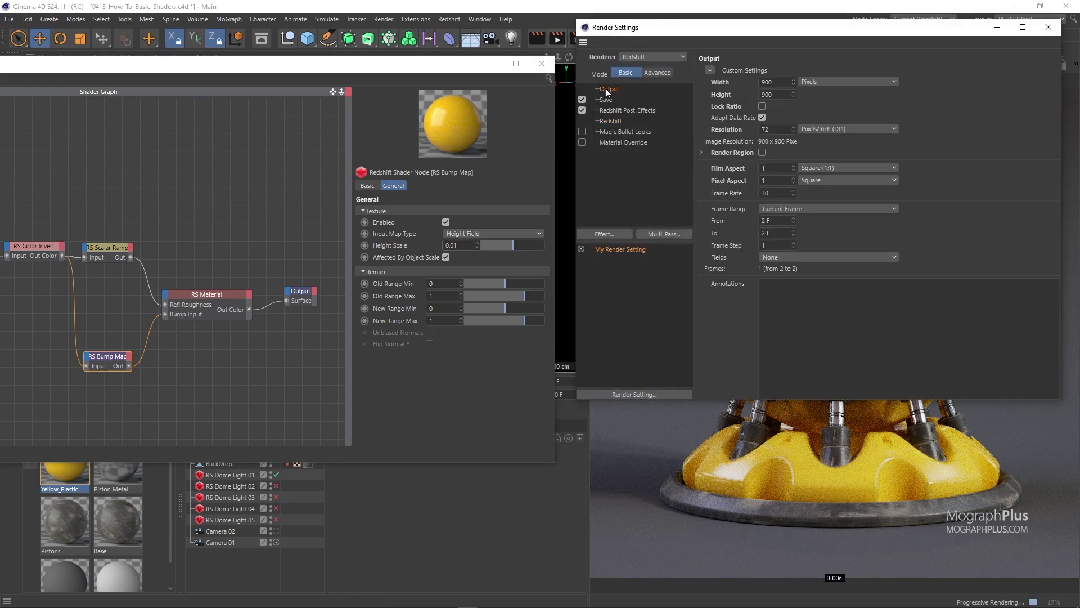
click(763, 106)
double_click(782, 82)
text(1600)
key(Return)
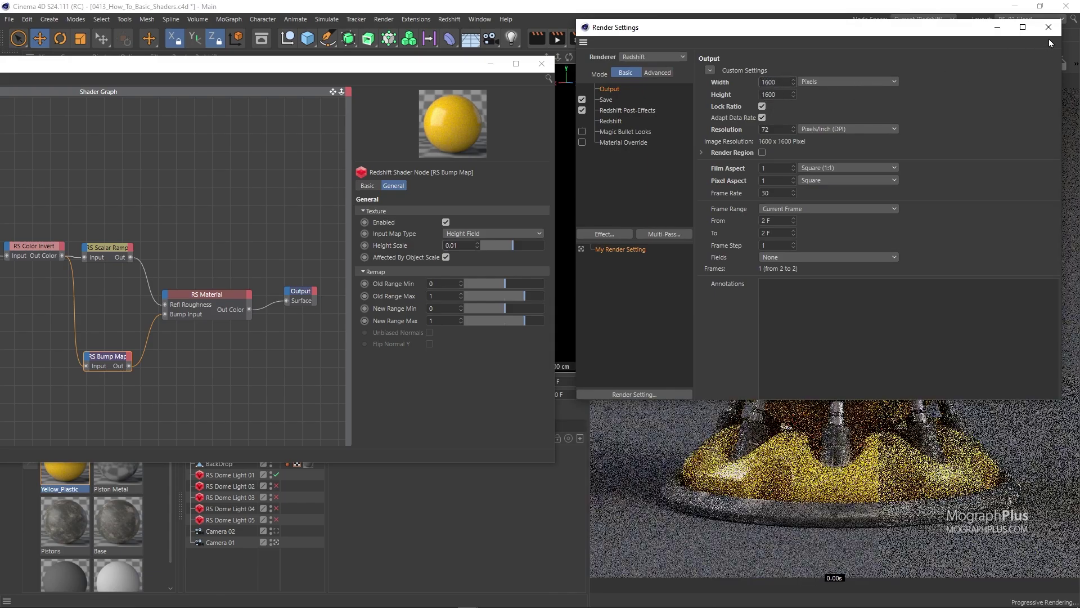
click(1049, 27)
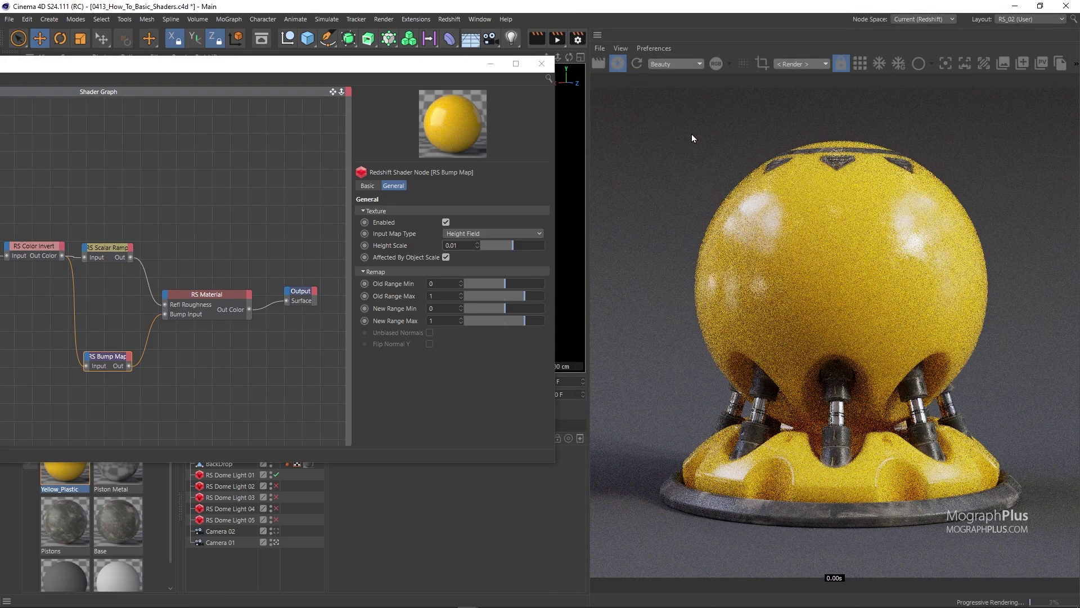
Step: Set a render region around the upper part of the shader ball and render it to examine the bump in the reflections
click(762, 63)
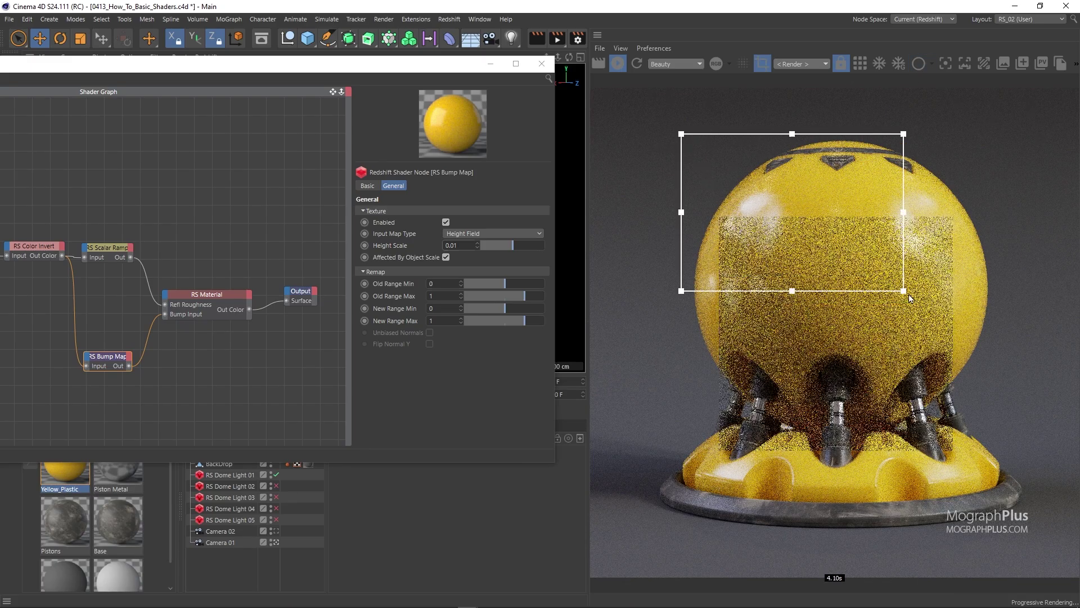
double_click(761, 66)
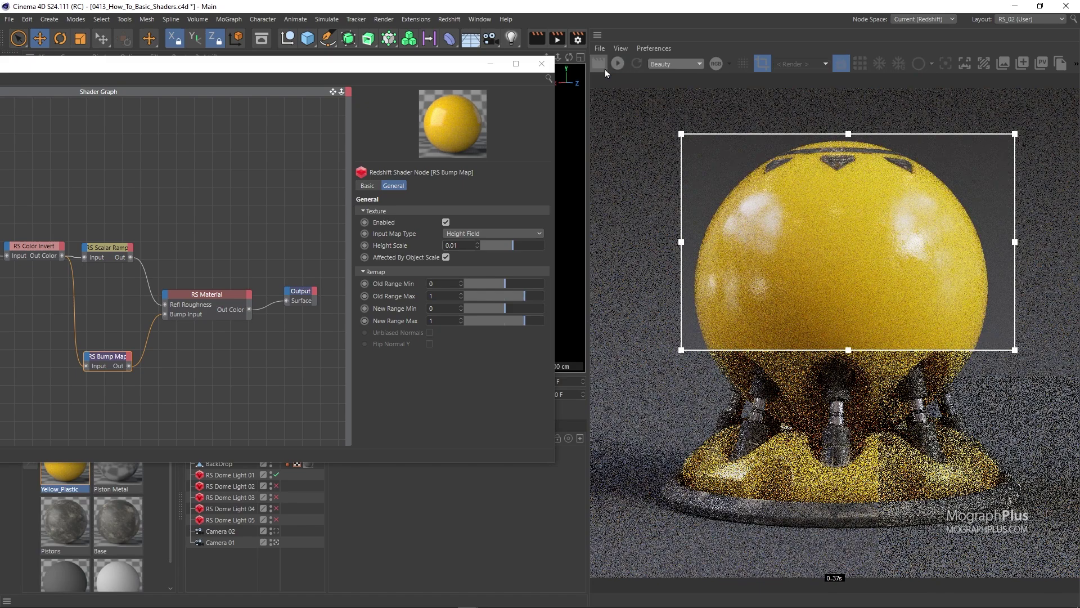
click(598, 64)
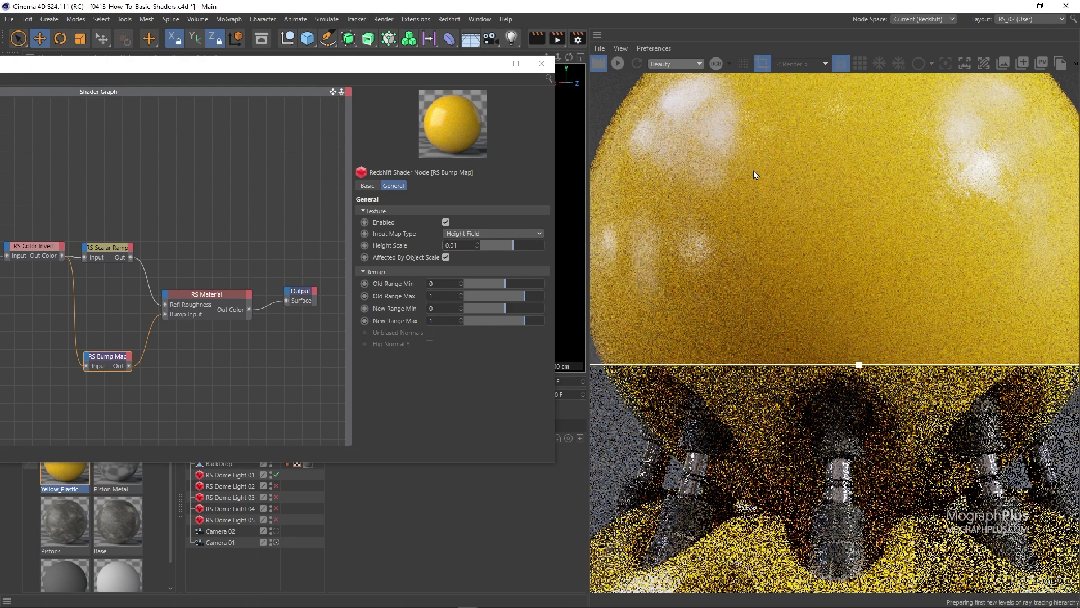
scroll(754, 186, down, 4)
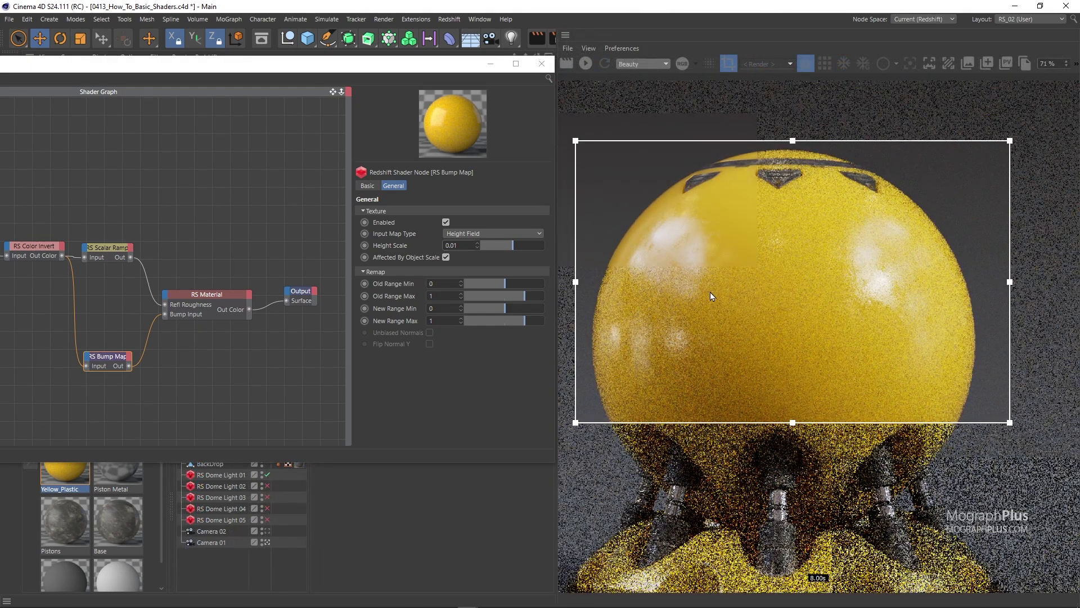
scroll(651, 286, up, 5)
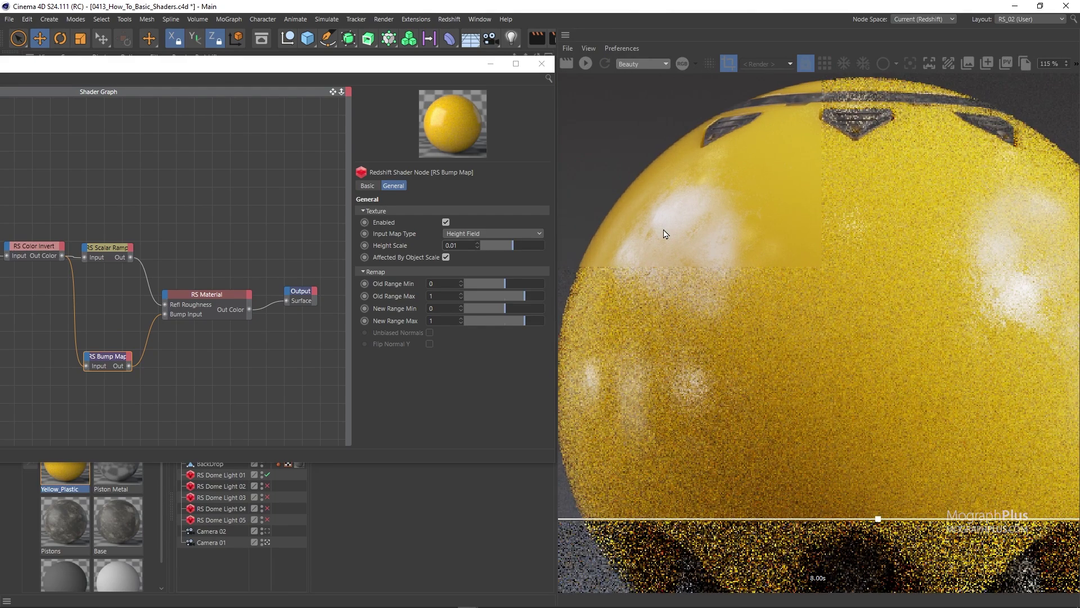
Step: Set RS Bump Map's Height Scale to 0.003 and re-render the region to check the surface detail in the highlights
drag(473, 70, 468, 89)
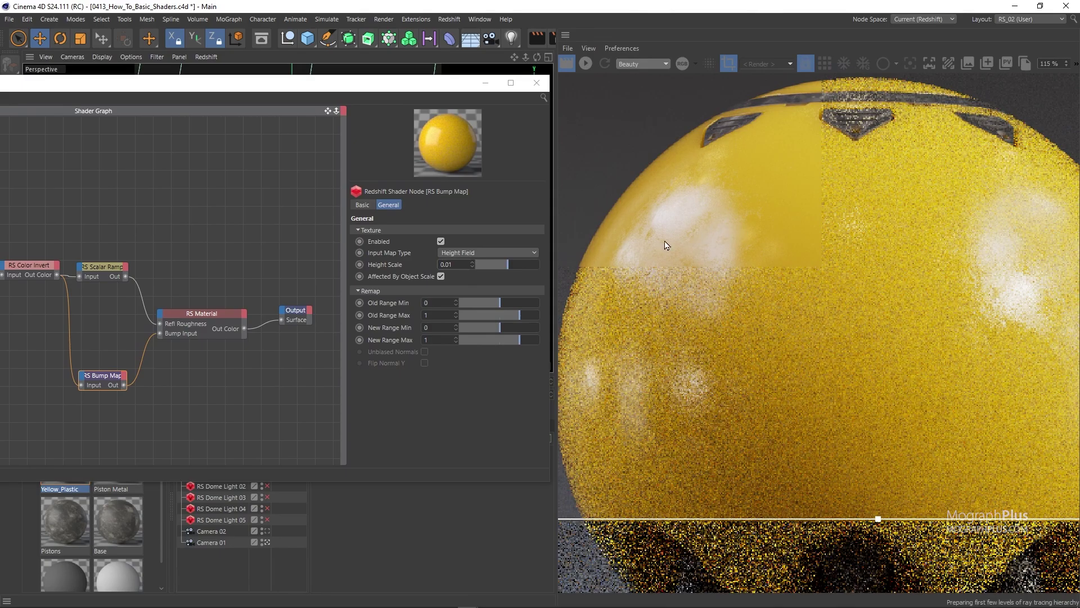
double_click(457, 264)
text(0.003)
key(Return)
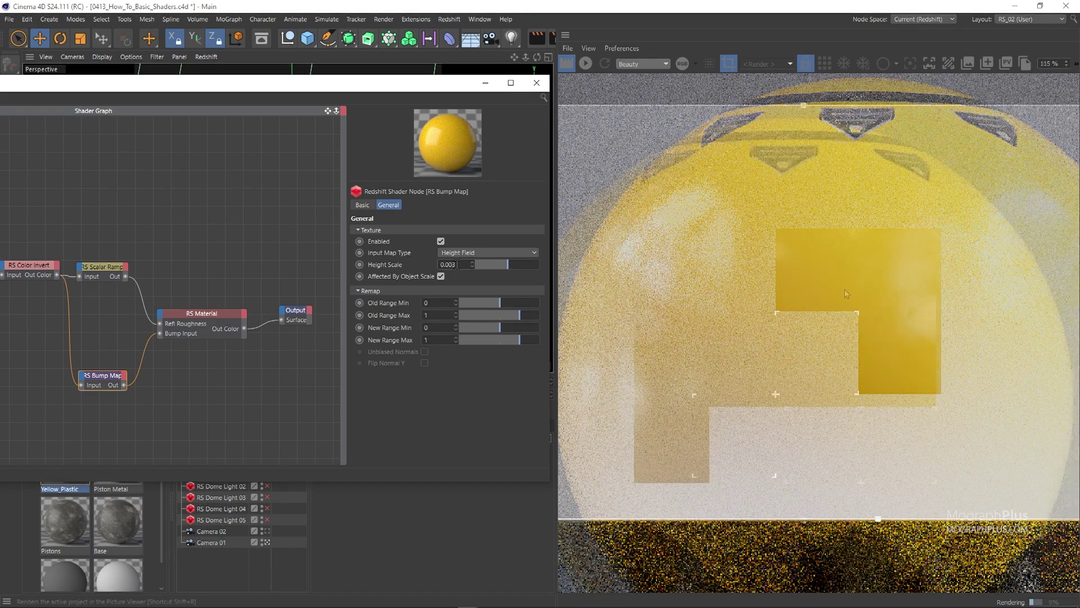
scroll(838, 293, down, 1)
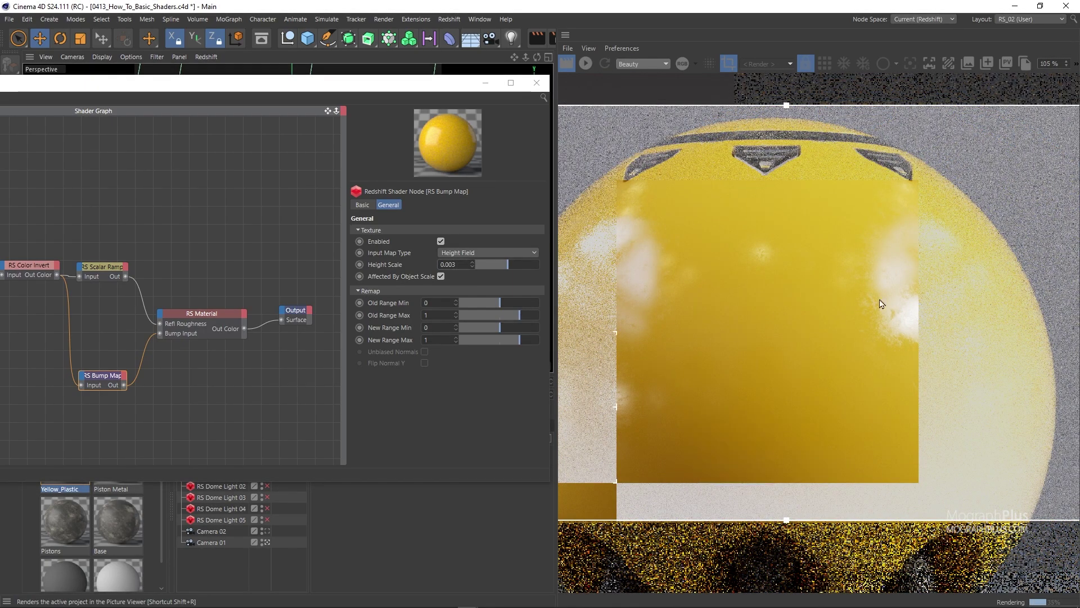
scroll(895, 307, up, 10)
scroll(912, 311, down, 10)
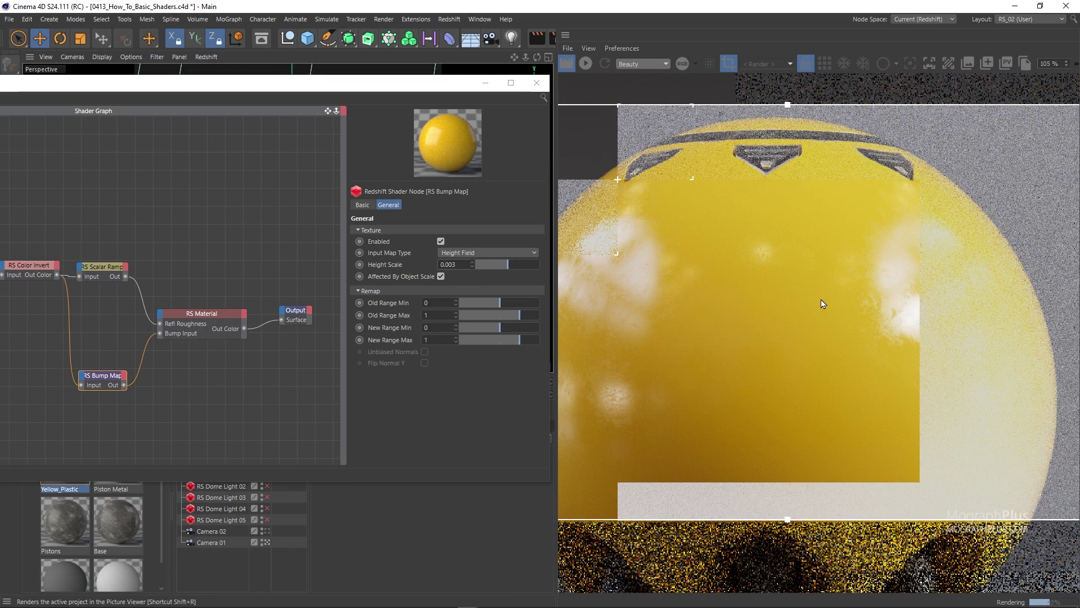
scroll(666, 298, up, 10)
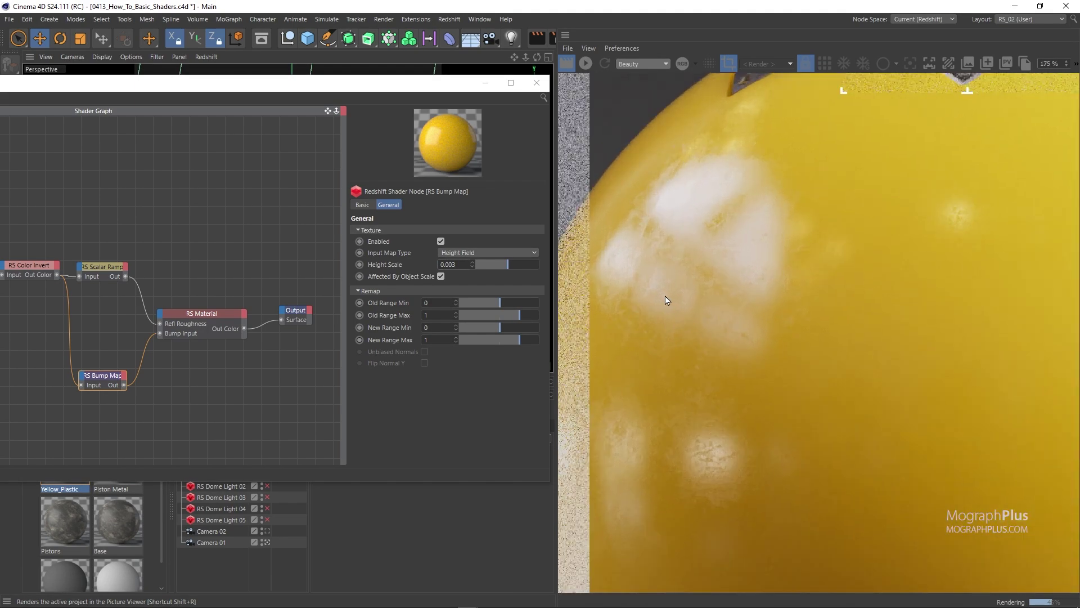
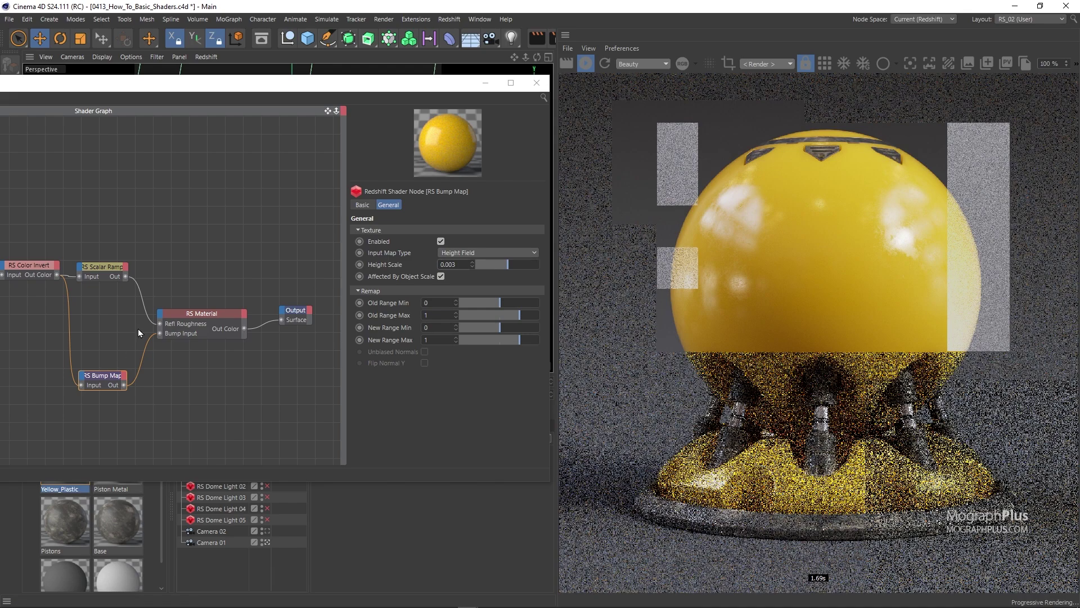
Step: Shift RS Bump Map away from RS Material and add an RS Maxon Noise node below it, previewed through Output
drag(347, 90, 456, 83)
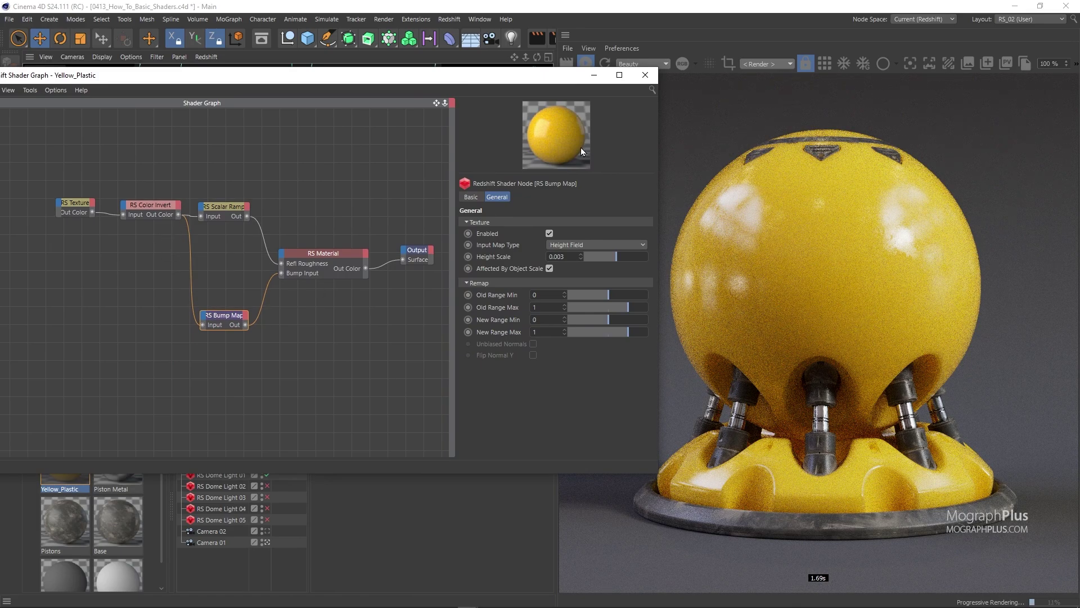
drag(494, 79, 481, 87)
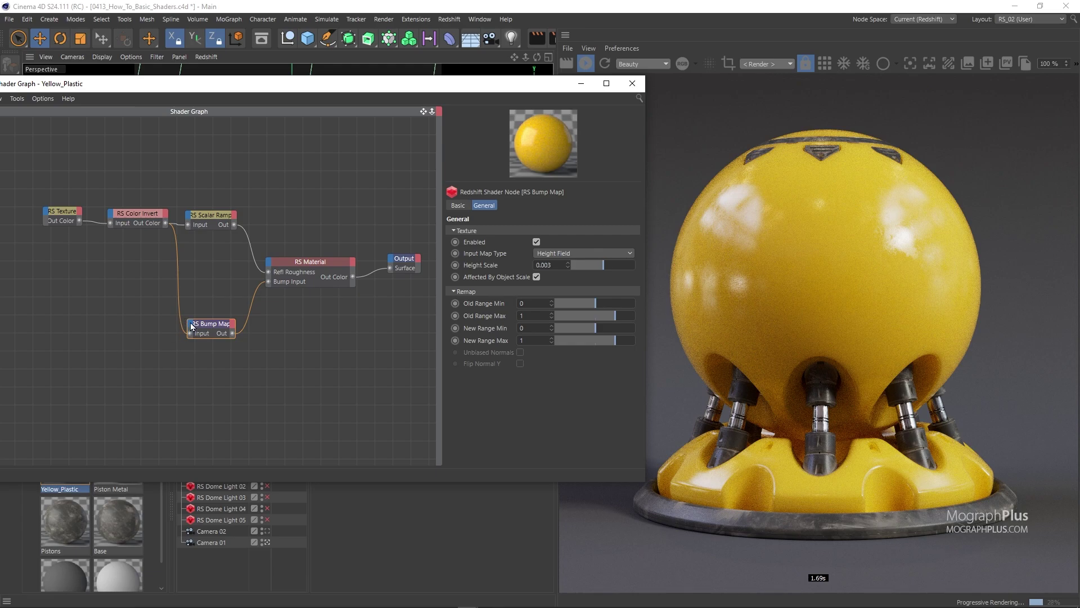
drag(214, 324, 180, 326)
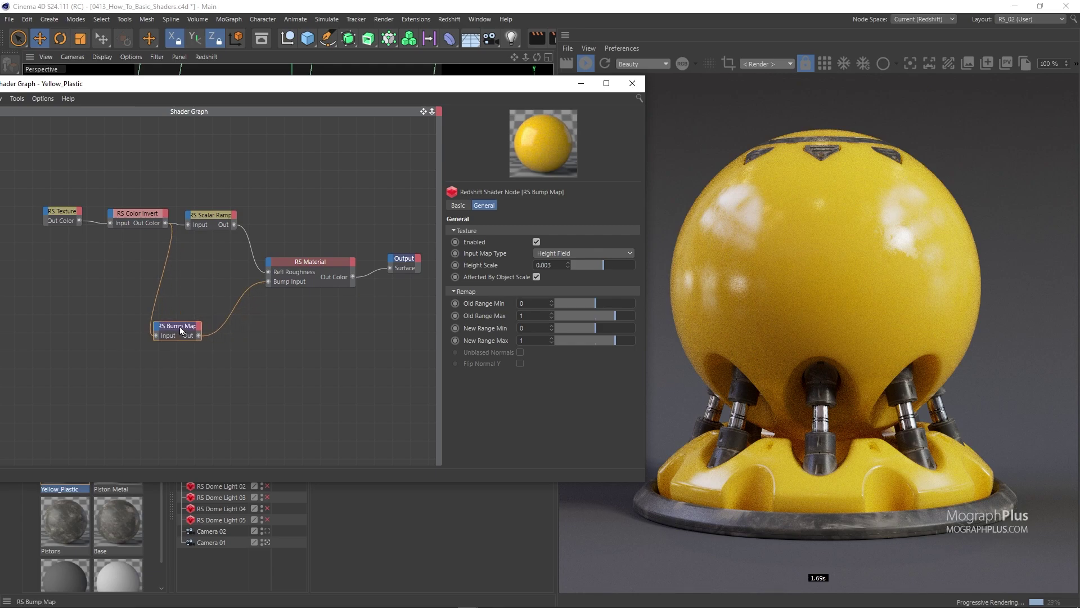
click(117, 383)
key(Tab)
text(max)
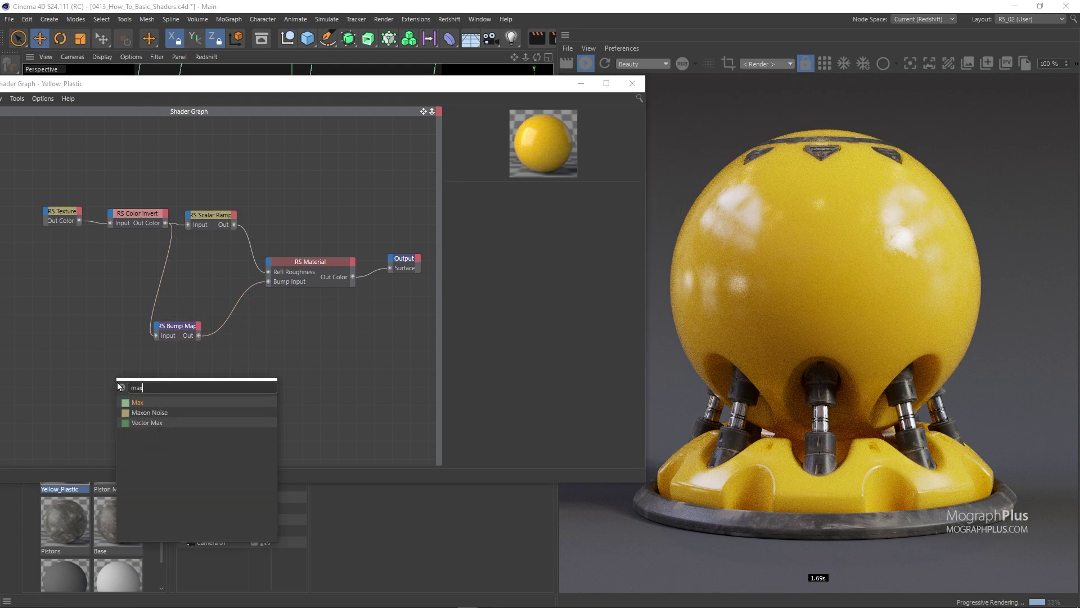
text(on)
key(Return)
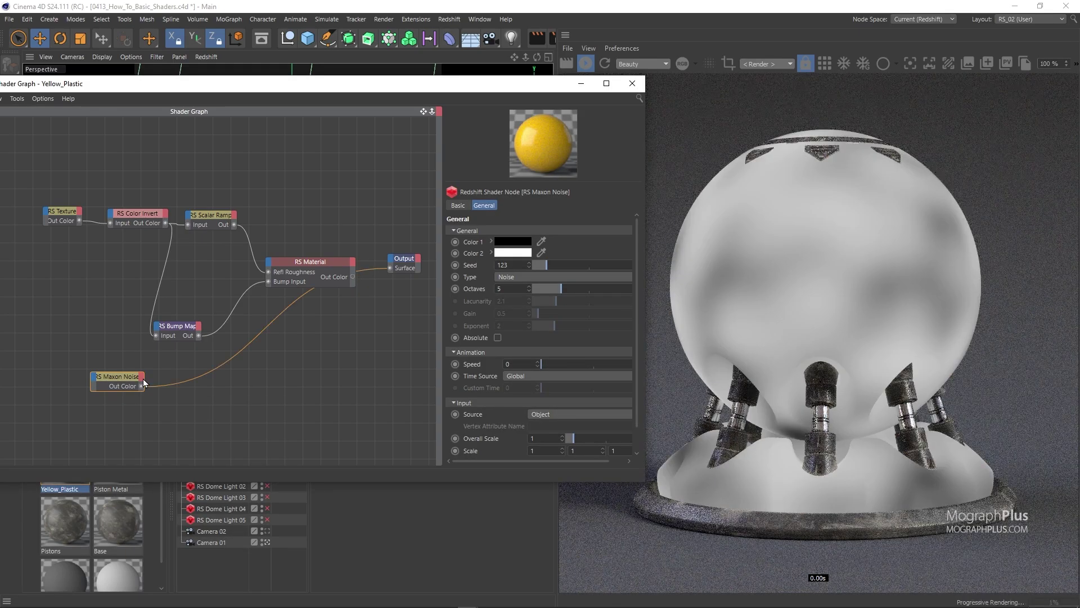
Step: Set RS Maxon Noise's Overall Scale to 0.85
scroll(505, 343, down, 1)
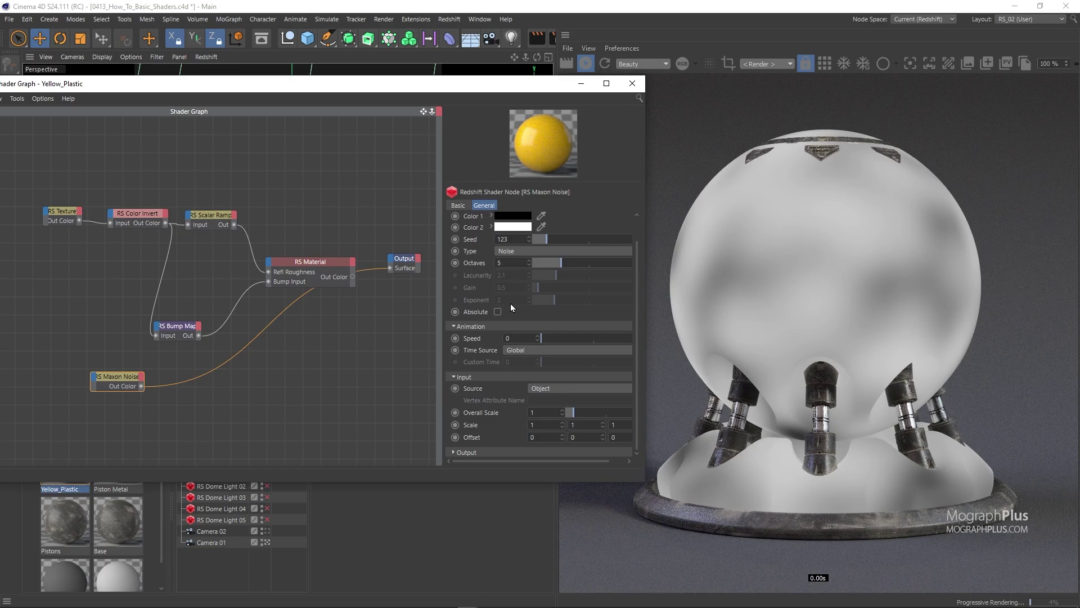
double_click(538, 412)
text(0.85)
key(Return)
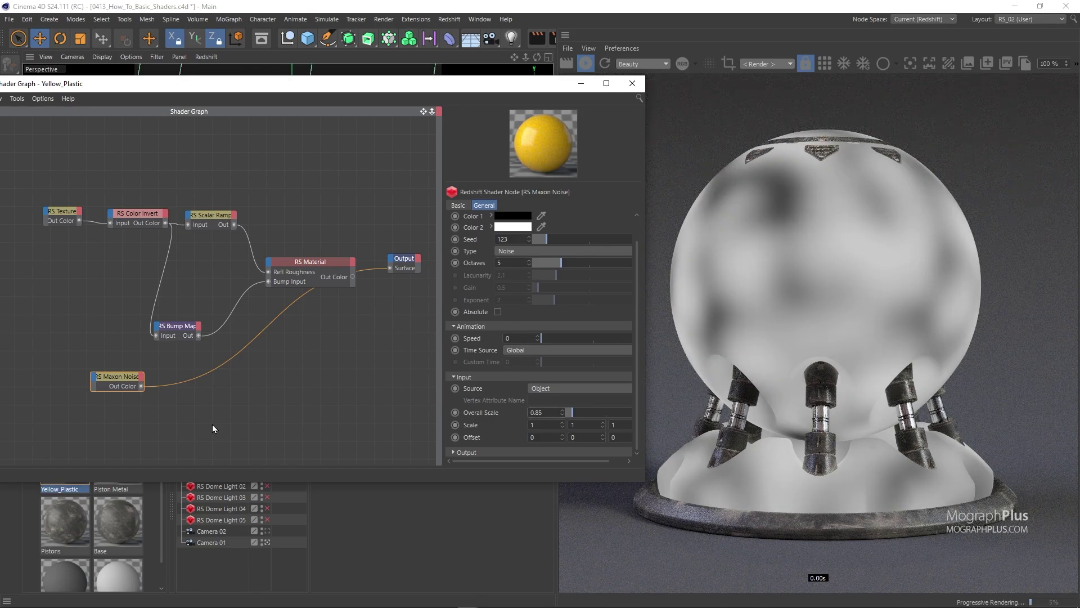
Step: Add a second RS Bump Map node beside RS Maxon Noise
double_click(214, 390)
text(bump)
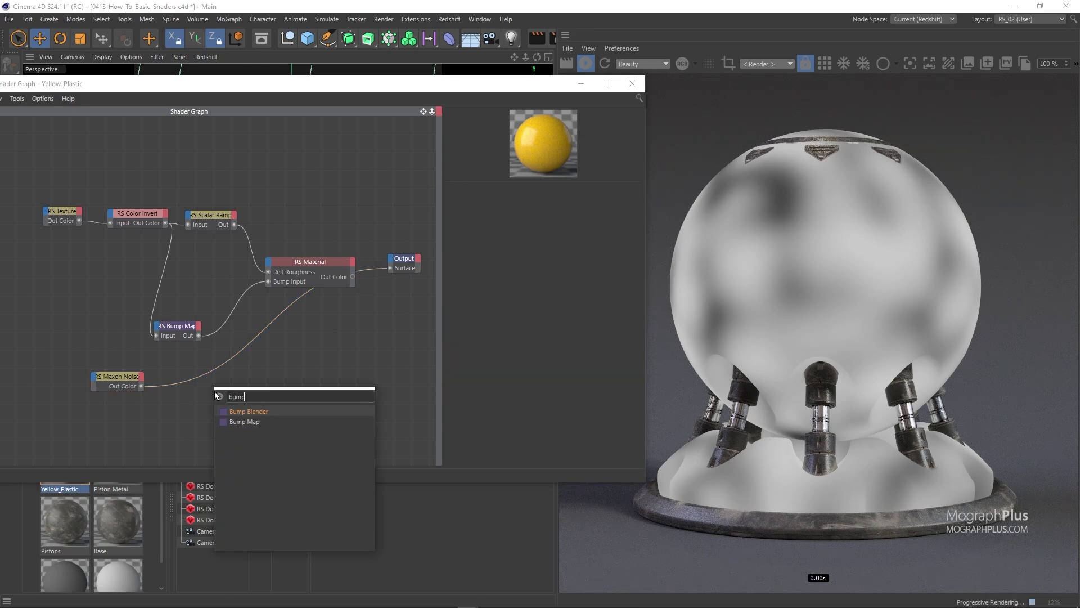
key(Down)
key(Return)
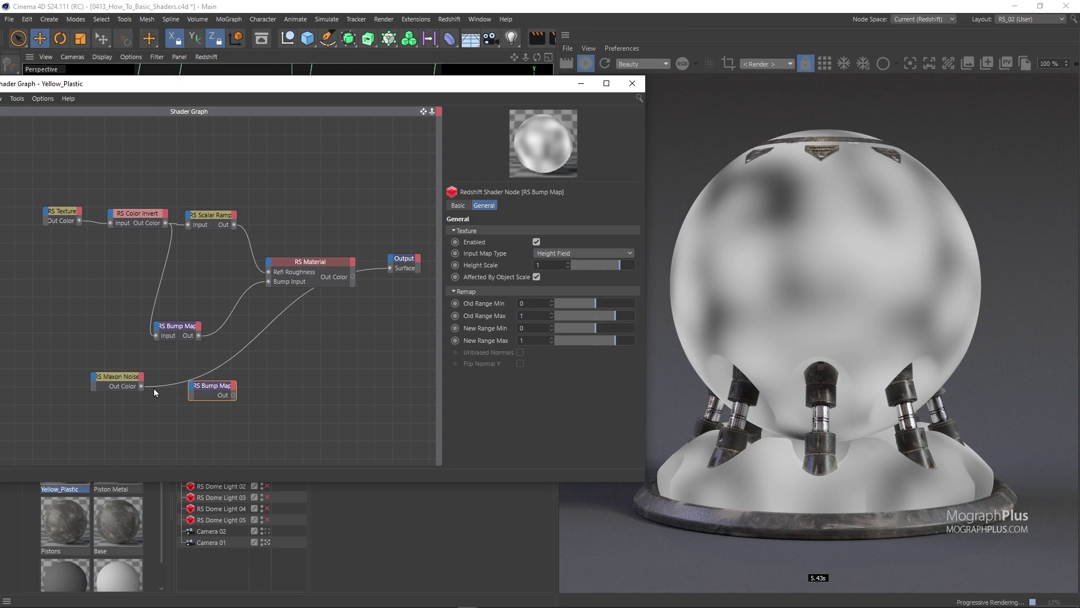
Step: Connect RS Maxon Noise's Out Color to the second RS Bump Map's Input and shift both nodes away from RS Material
drag(141, 387, 192, 386)
click(228, 408)
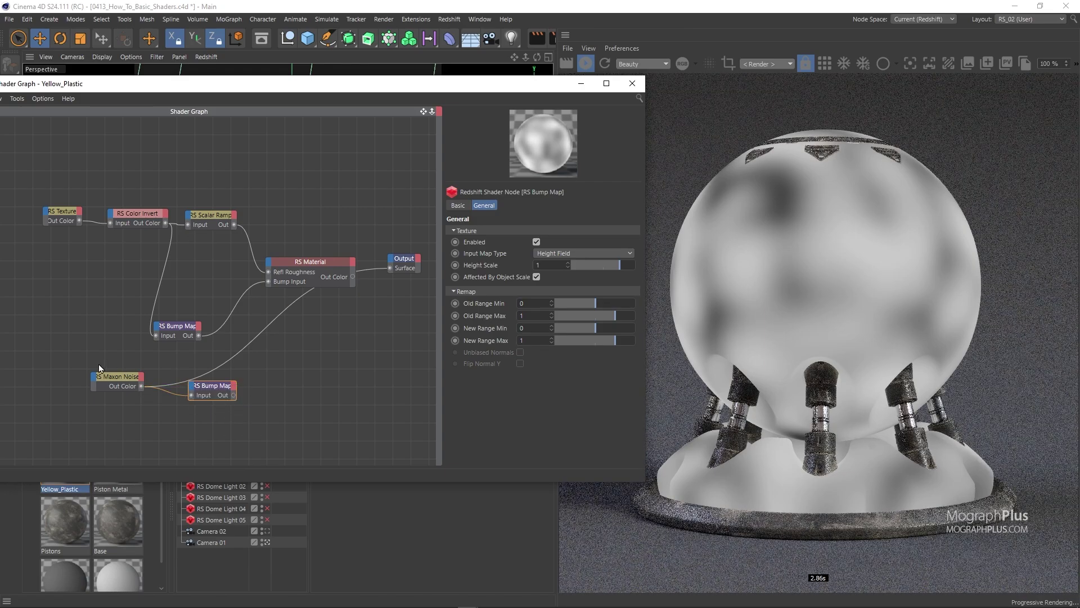
drag(114, 379, 38, 381)
drag(208, 388, 160, 382)
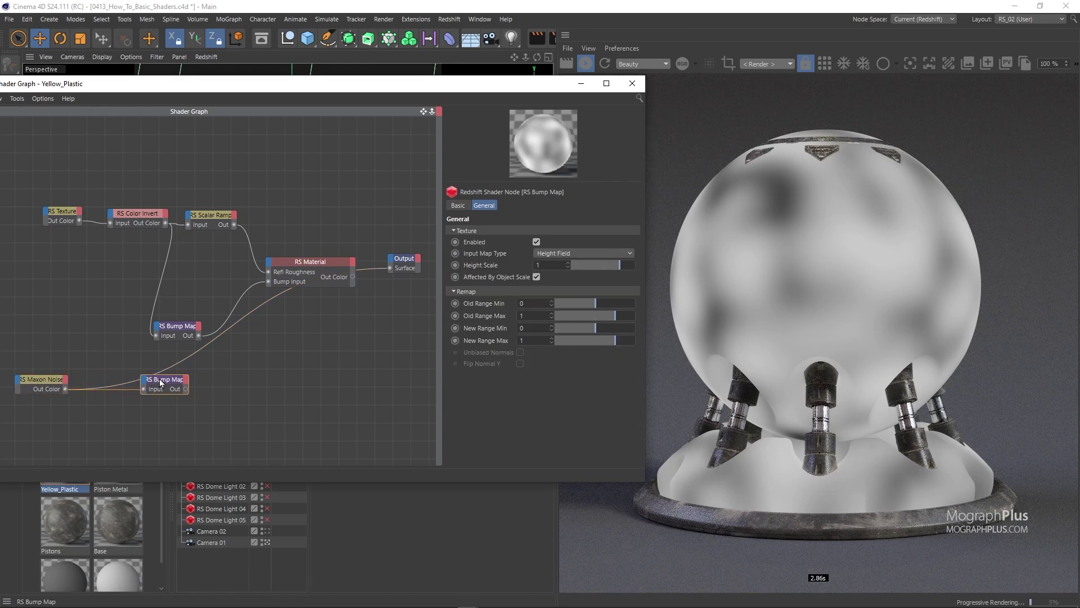
Step: Add an RS Bump Blender node beside the second RS Bump Map
click(237, 372)
double_click(237, 368)
text(blend)
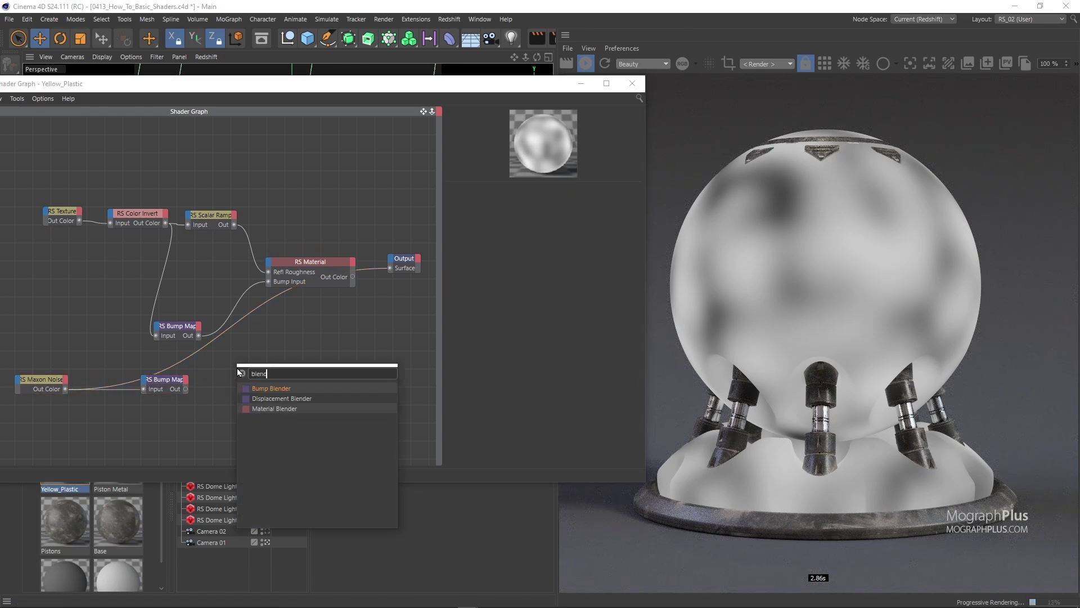
key(Return)
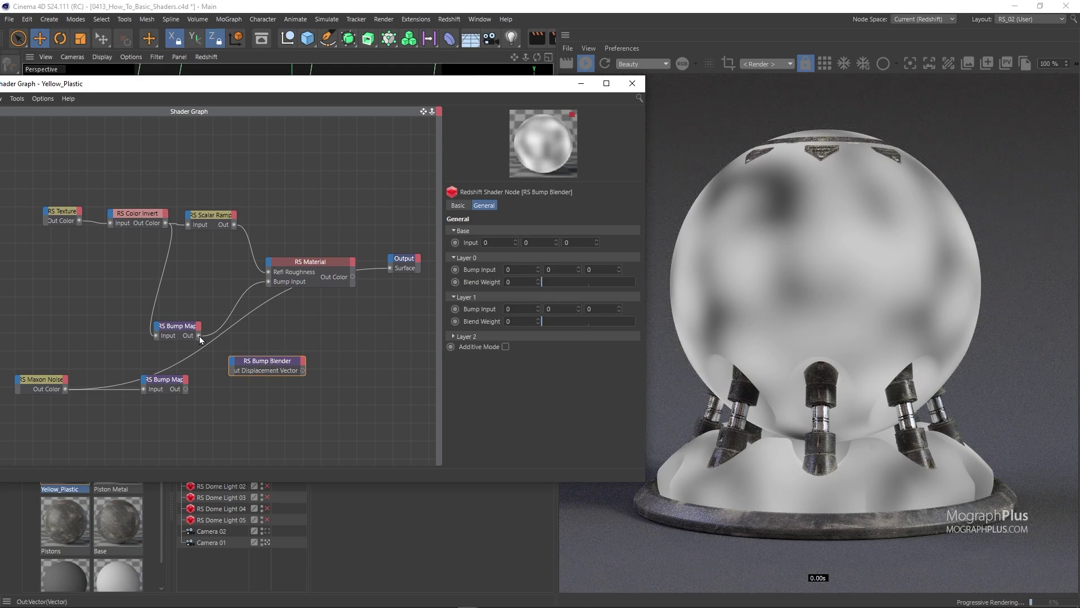
Step: Connect the texture's RS Bump Map to RS Bump Blender's Base Input and the noise's RS Bump Map to its Layer 0 Bump Input
drag(199, 335, 237, 369)
mouse_move(237, 369)
click(276, 372)
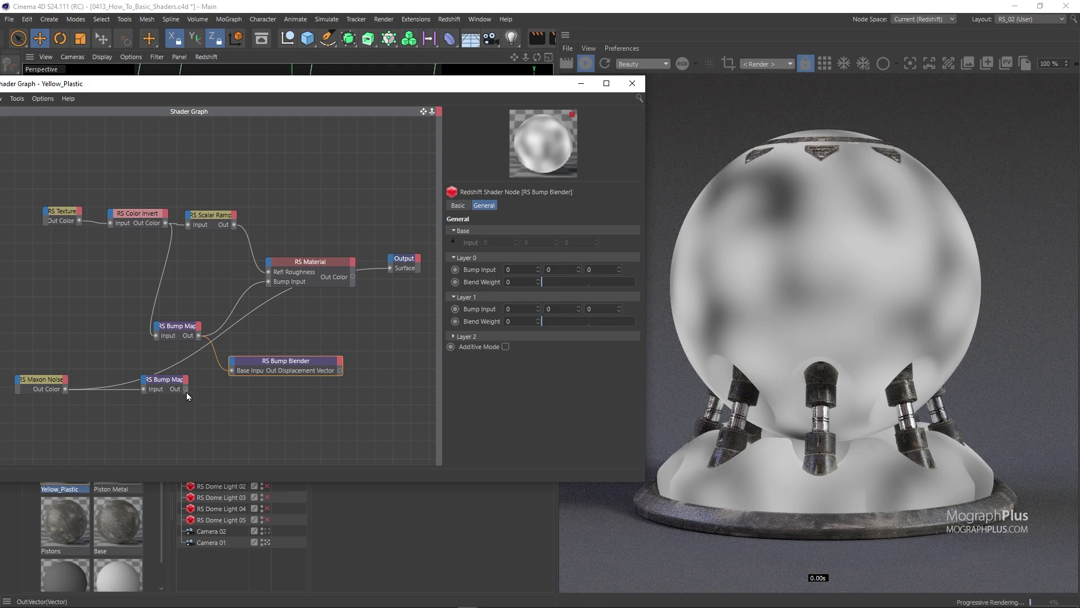
drag(230, 371, 232, 371)
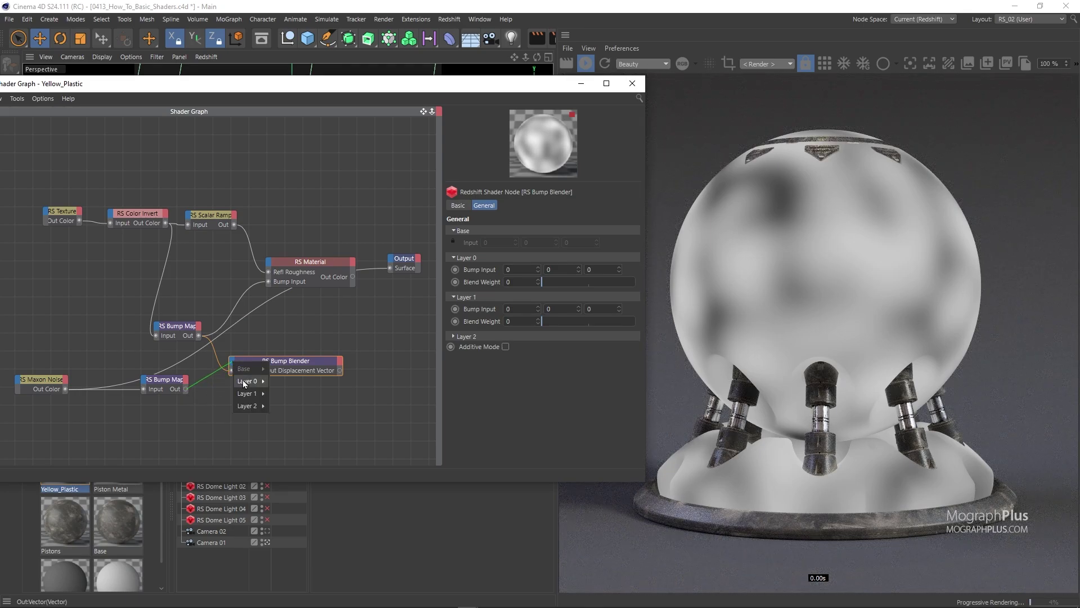
mouse_move(248, 381)
click(285, 382)
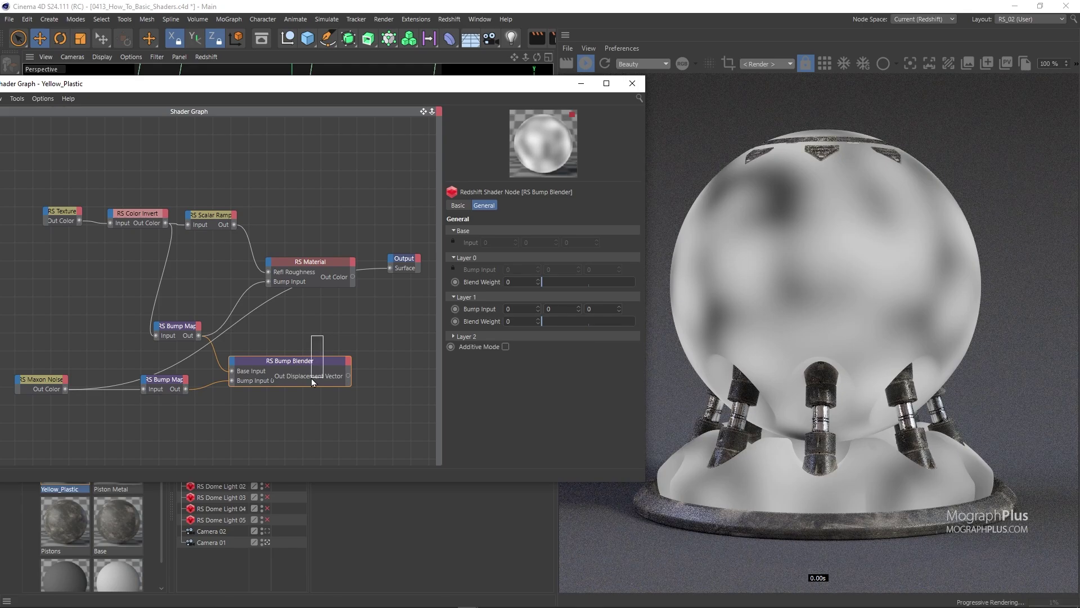
Step: Connect RS Bump Blender to RS Material's Bump Input and route RS Material's Out Color back into Output's Surface
drag(348, 376, 269, 286)
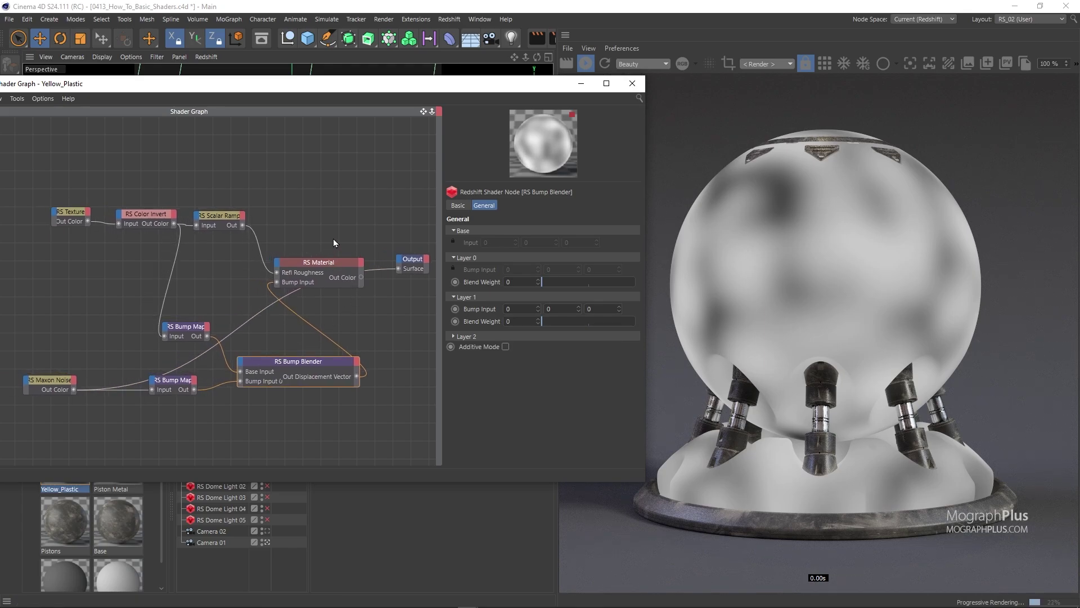
drag(327, 243, 316, 259)
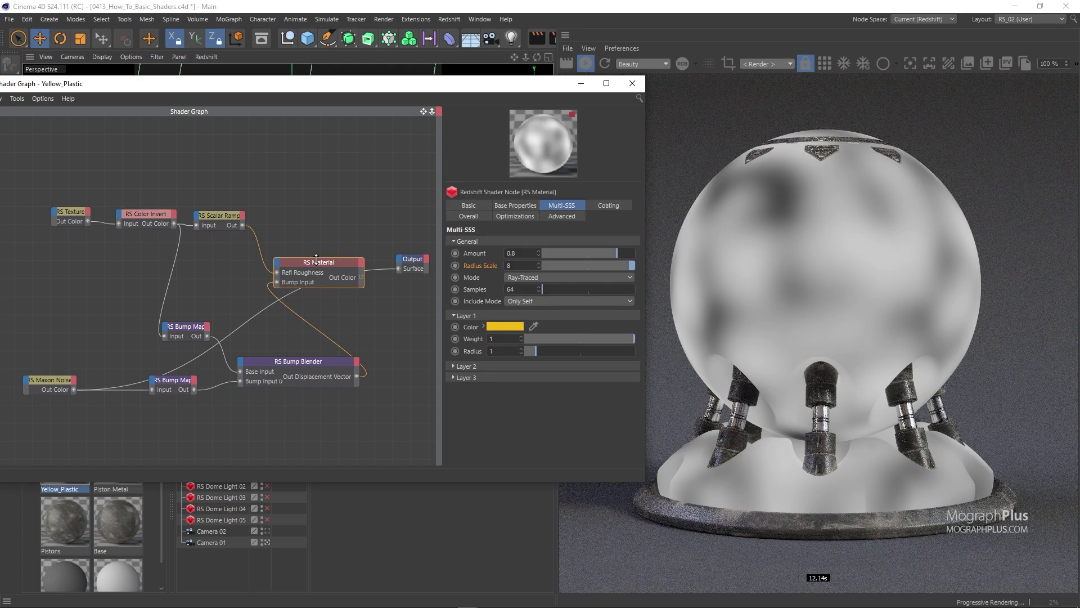
Step: Adjust RS Bump Blender's Layer 0 Blend Weight, trying 1 and 0.47 before settling on 0.506
click(297, 368)
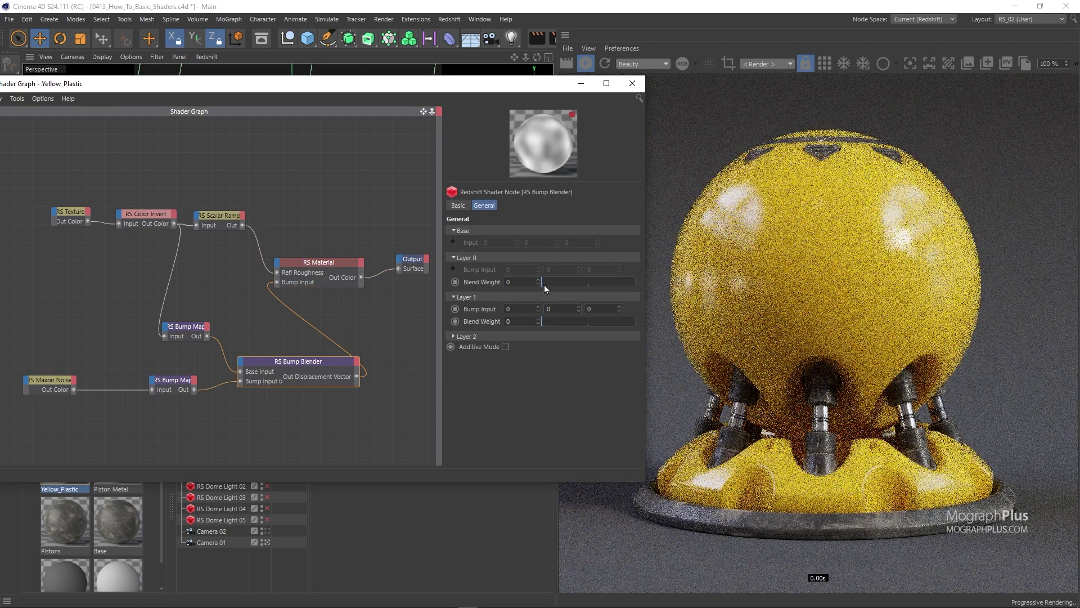
drag(589, 285, 635, 284)
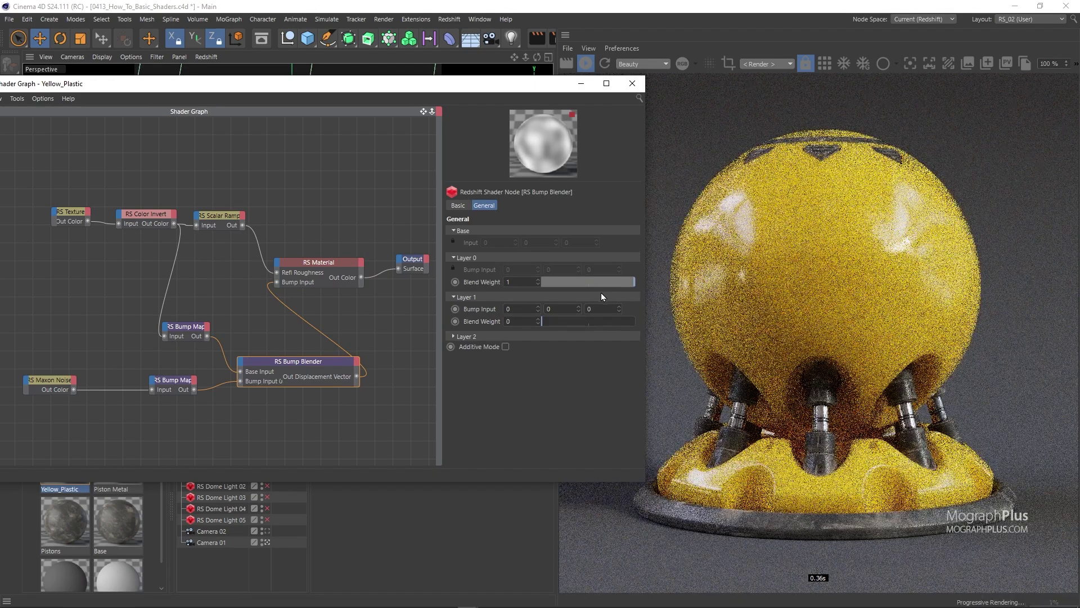
click(586, 283)
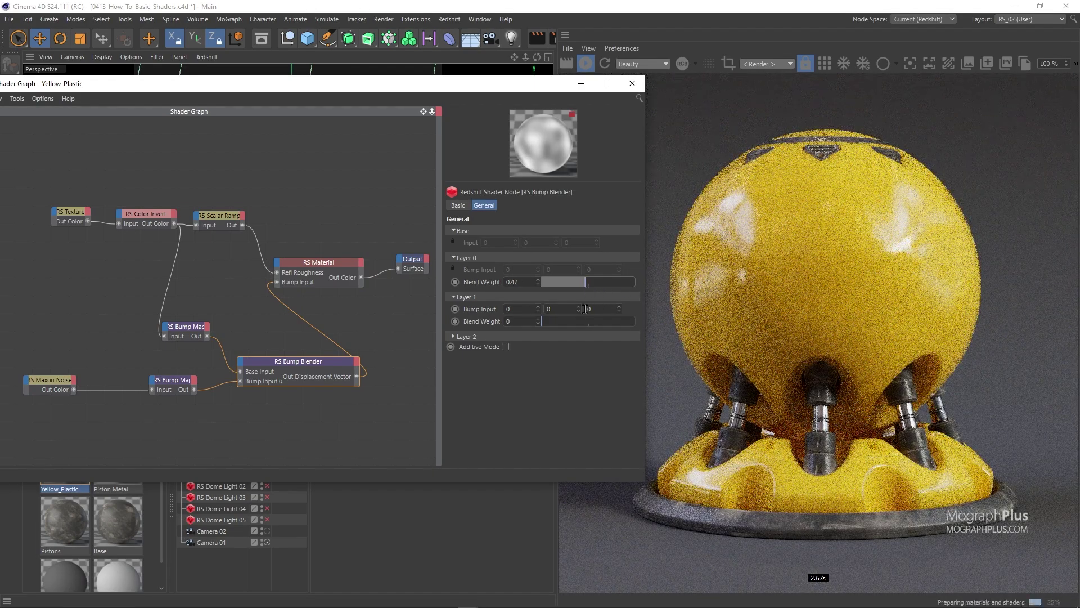
click(589, 284)
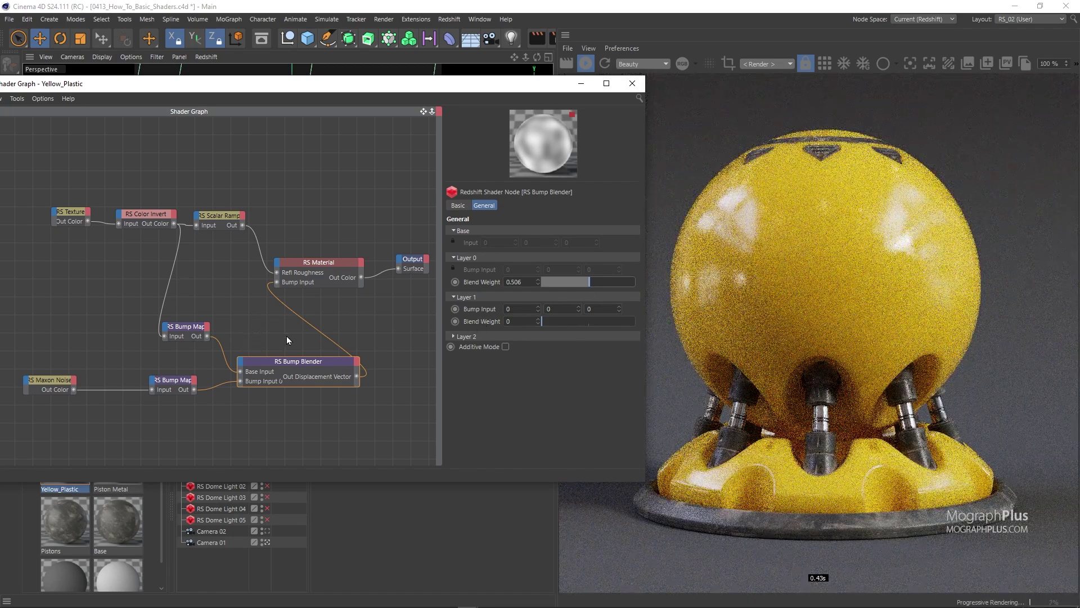
Step: Move RS Material and Output together further from RS Bump Blender and select the blender again
drag(346, 242, 400, 266)
drag(326, 269, 362, 275)
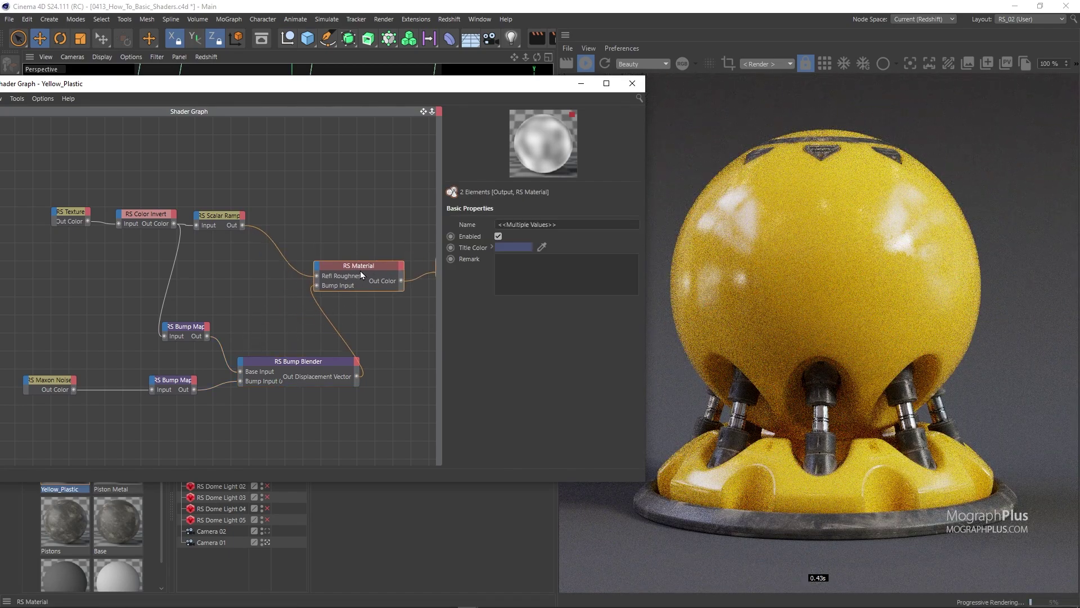
click(286, 321)
click(299, 362)
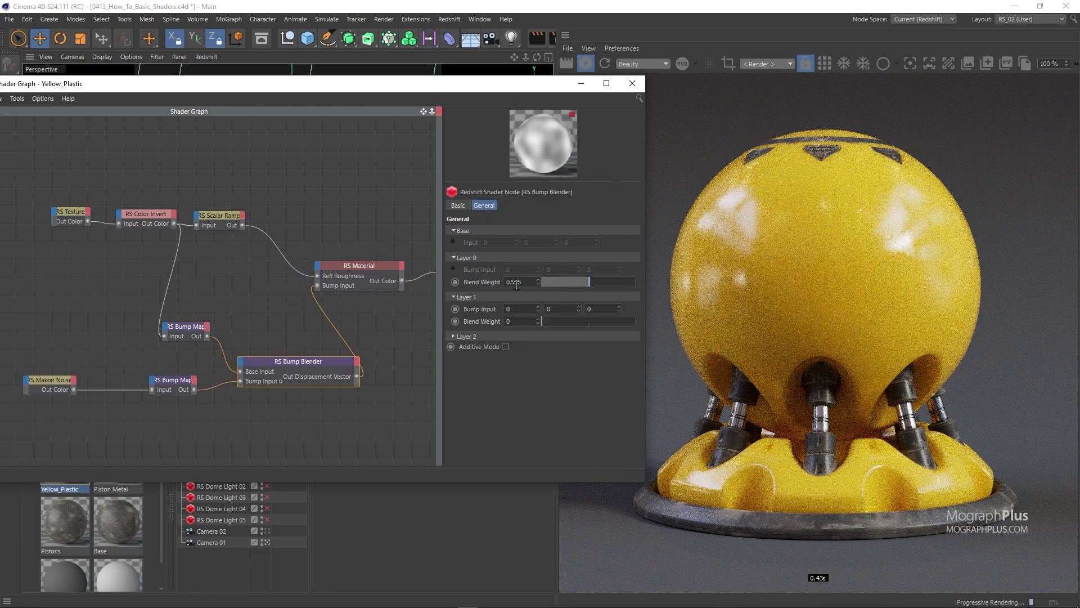
Step: Try a Height Scale of 5 on the RS Bump Map fed by RS Maxon Noise, and settle on 0.5
click(174, 382)
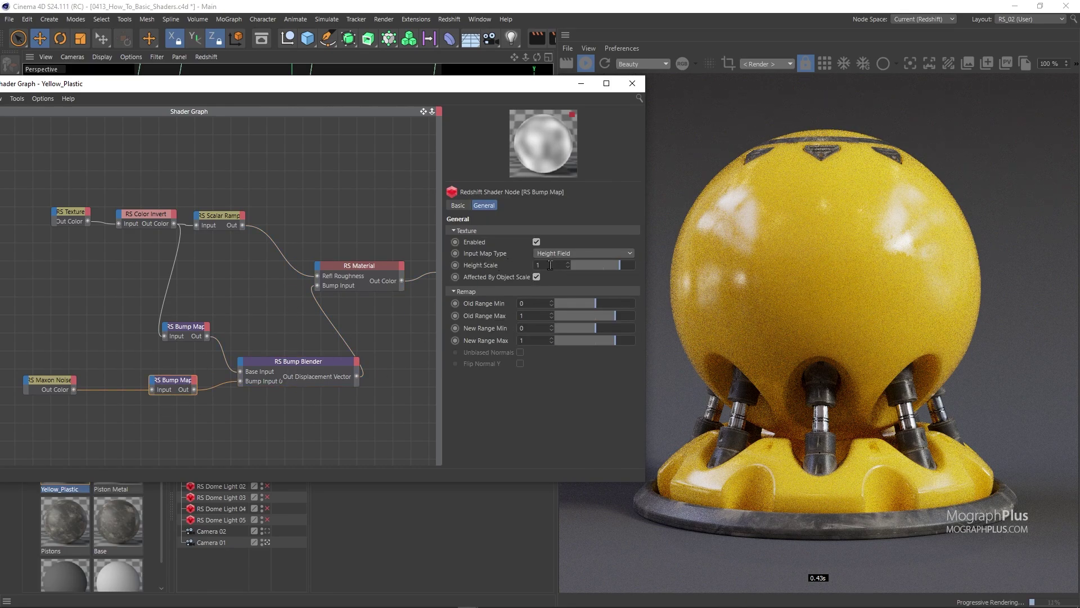
text(5)
key(Return)
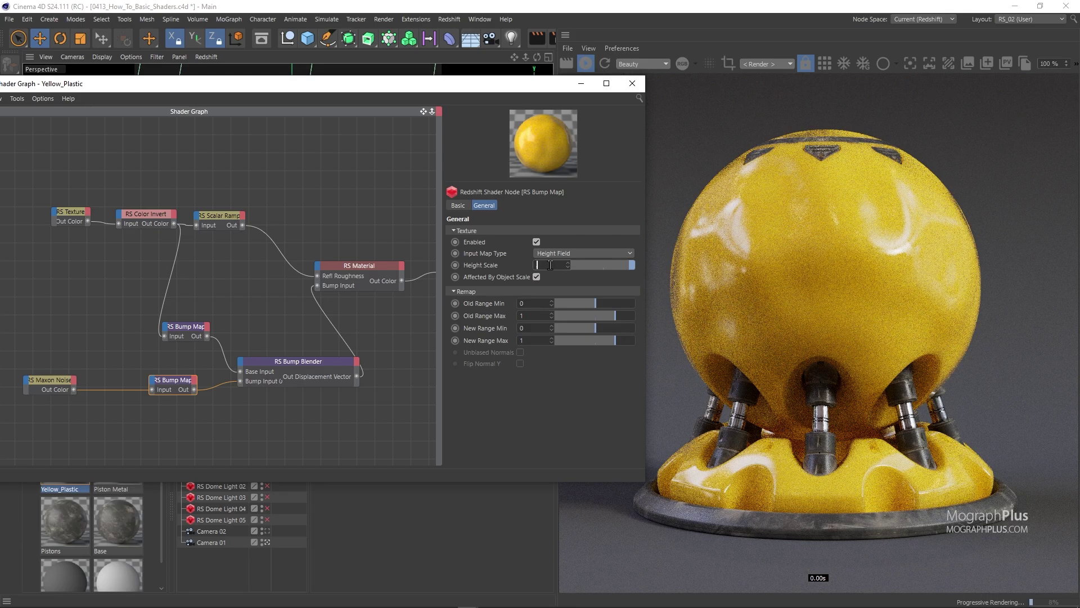
text(0.5)
key(Return)
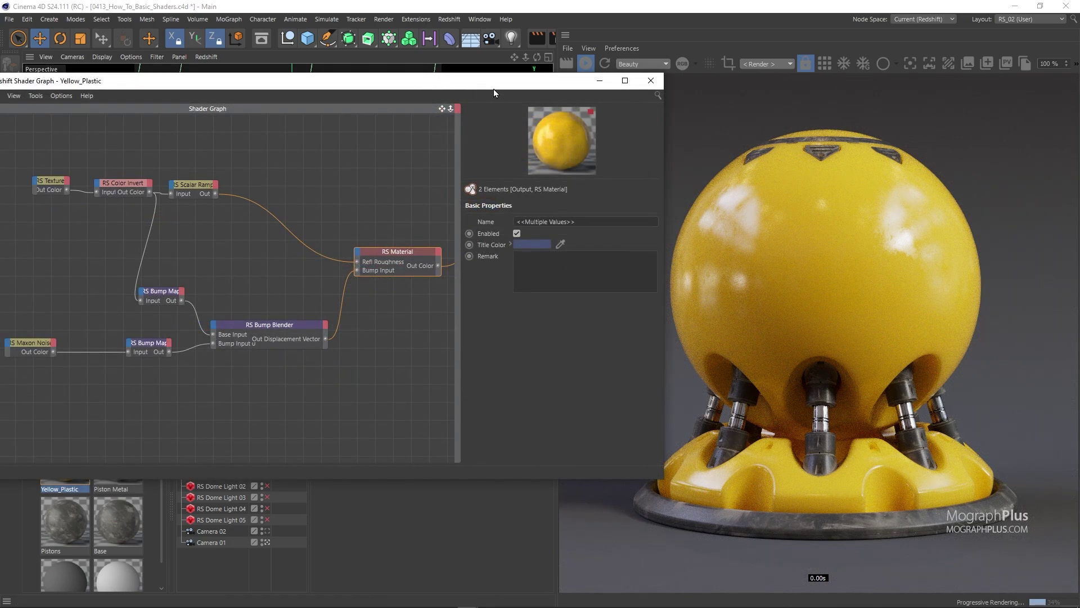
Step: Try a Coating Weight of 1 on RS Material and reduce it to 0.3
drag(492, 87, 468, 93)
drag(365, 243, 379, 323)
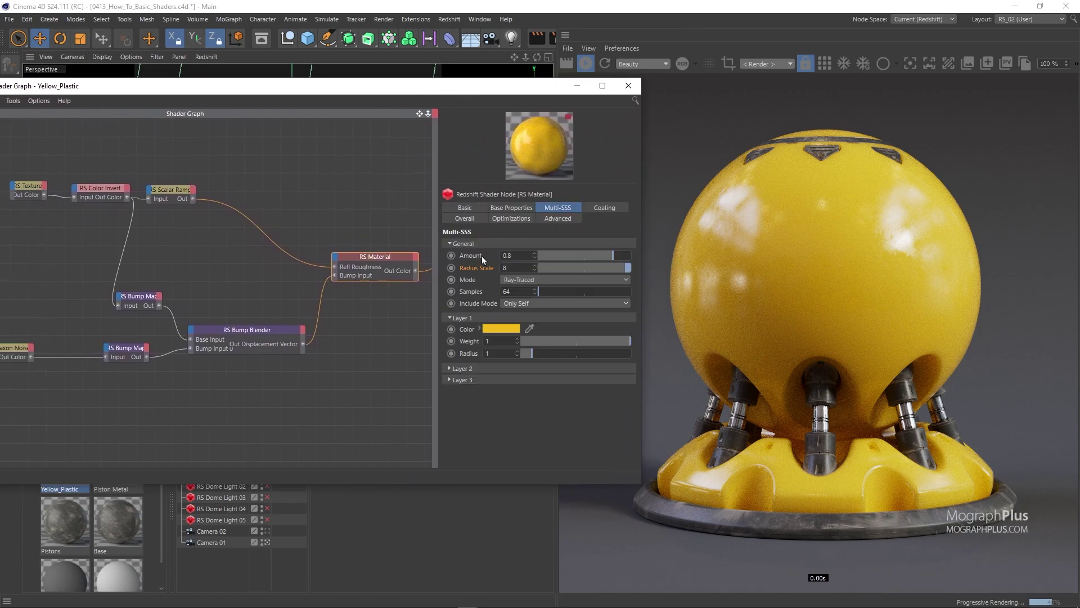
click(600, 207)
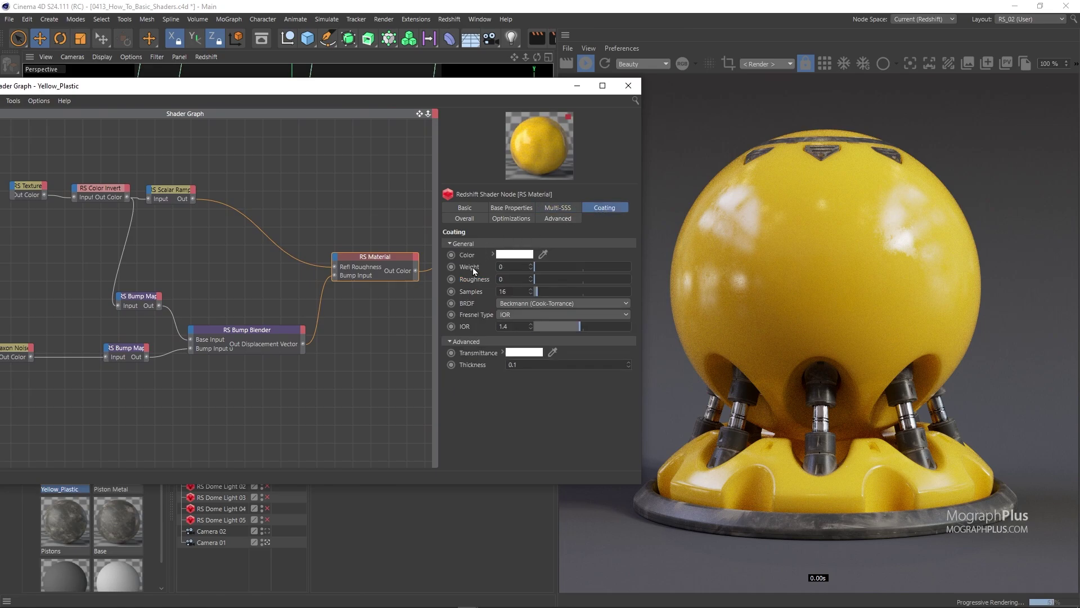
double_click(506, 266)
text(1)
key(Return)
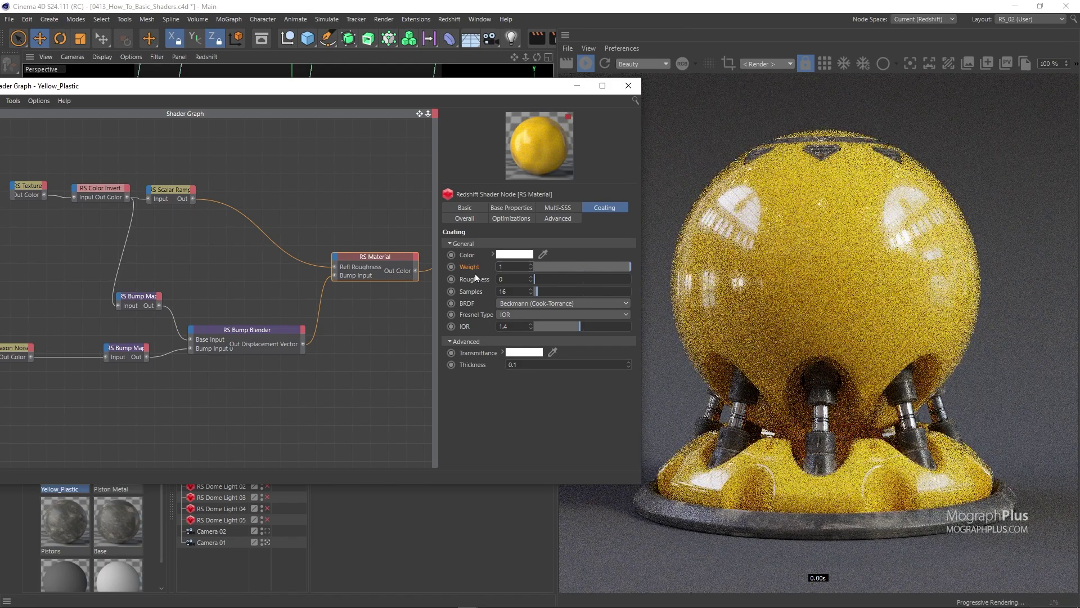
double_click(517, 266)
text(0.3)
key(Return)
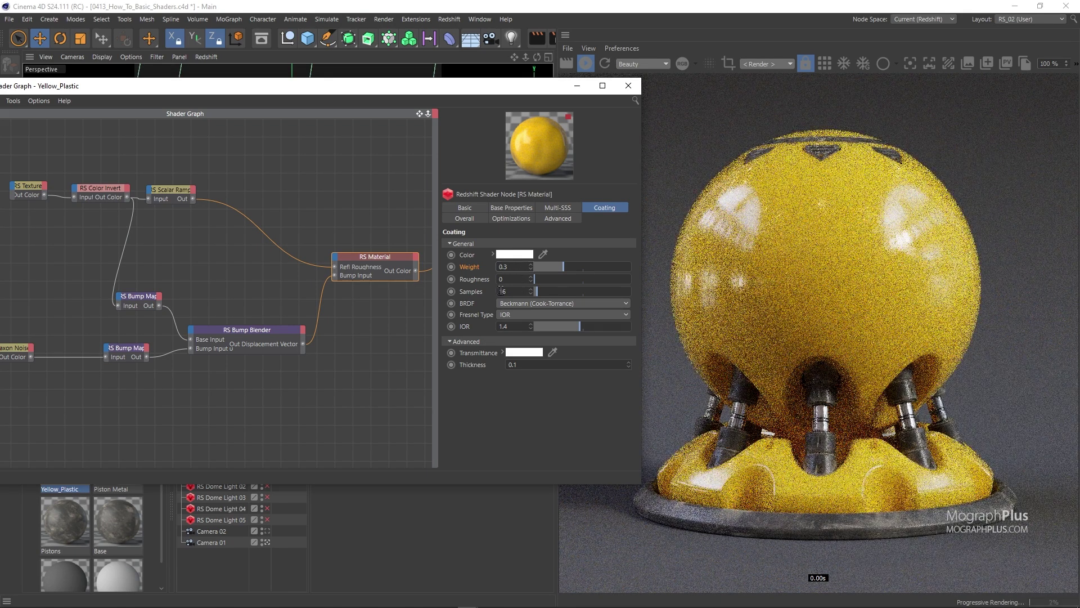
Step: Set RS Material's coating IOR to 1.2 and coating Roughness to 0.05
click(513, 328)
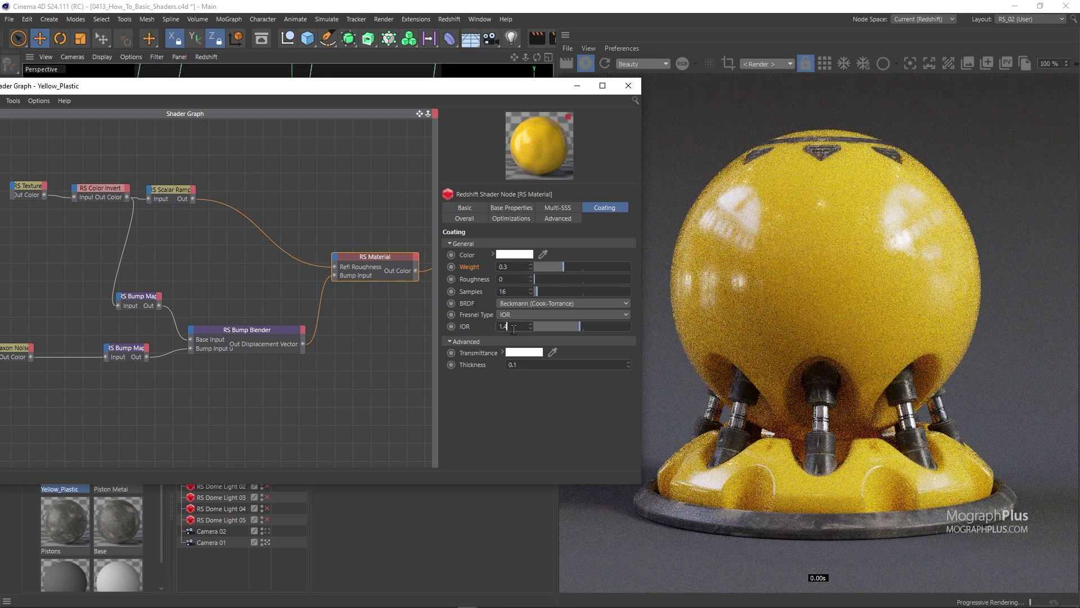
text(2)
key(Return)
text(5)
key(Return)
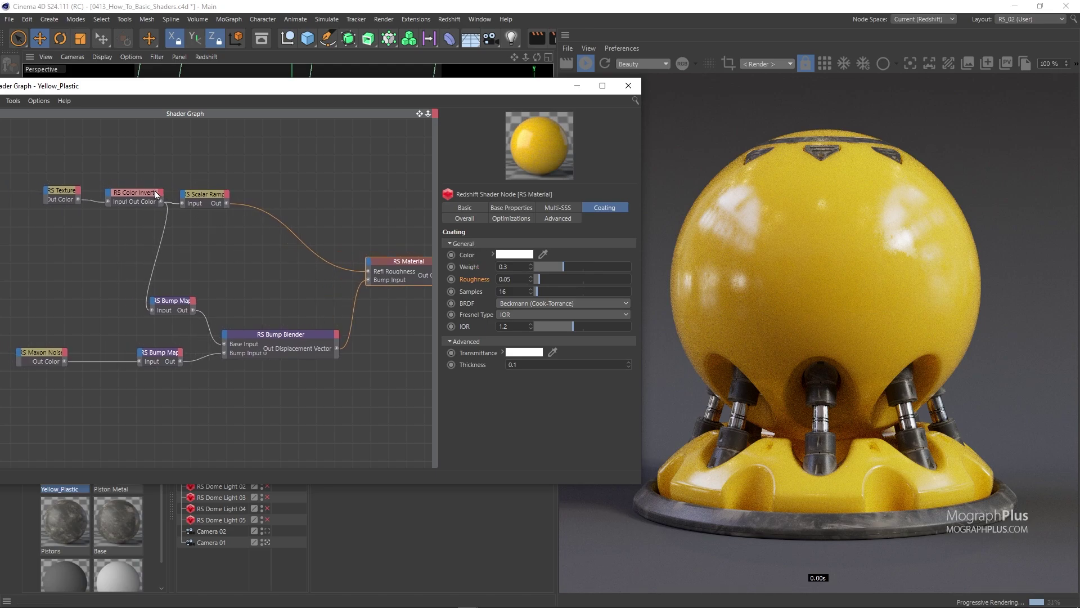
Step: Show the RS Texture node's settings and stop the interactive render
click(48, 196)
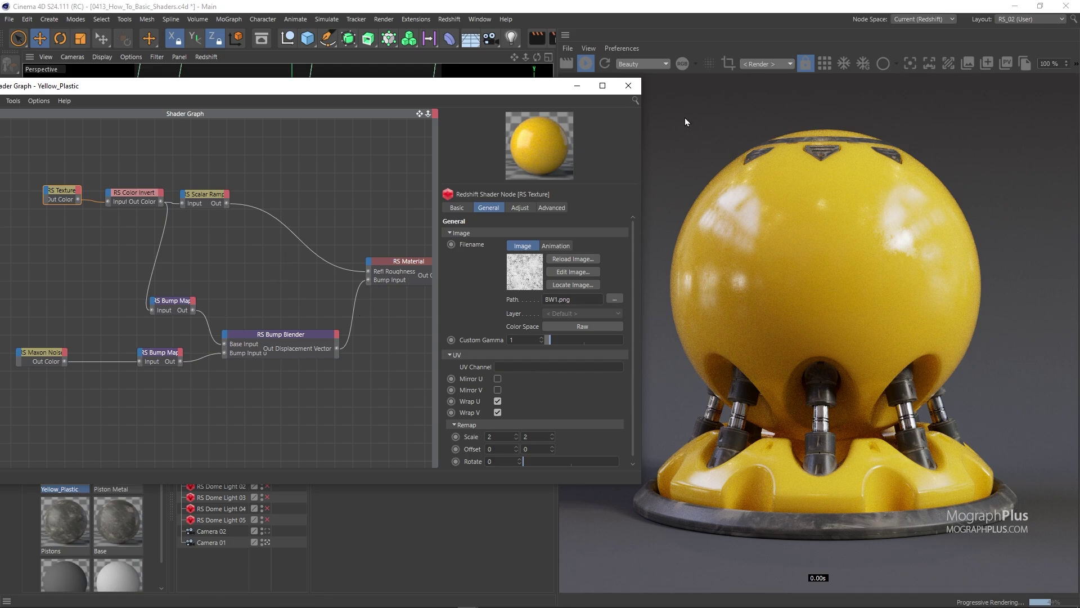
click(585, 63)
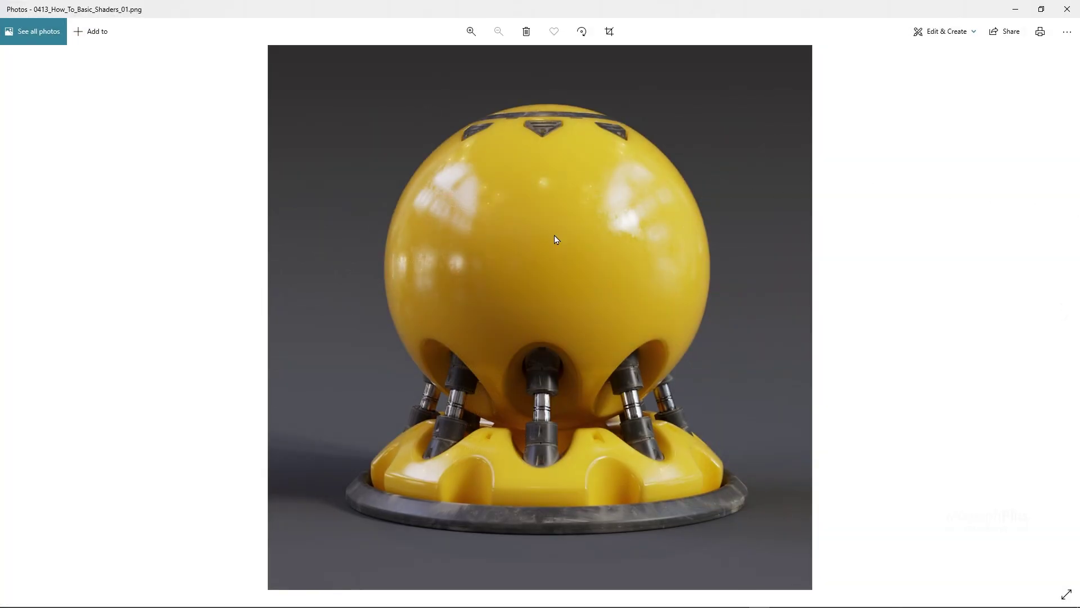
Step: Examine the final render 0413_How_To_Basic_Shaders_01.png in Photos, checking the ball's highlights and the base up close, and close it
scroll(554, 237, up, 3)
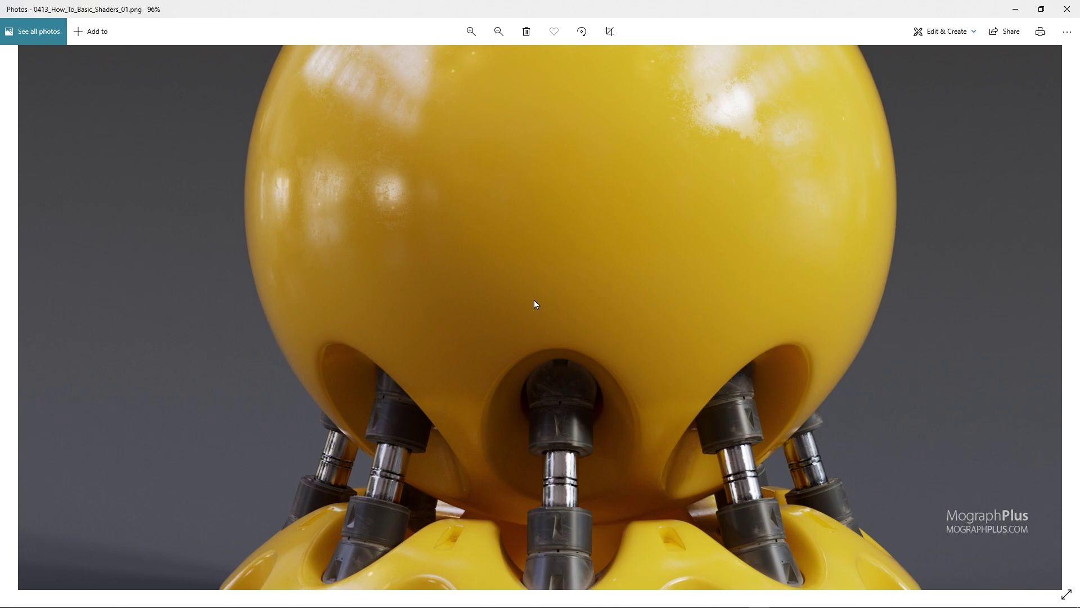
scroll(515, 231, down, 3)
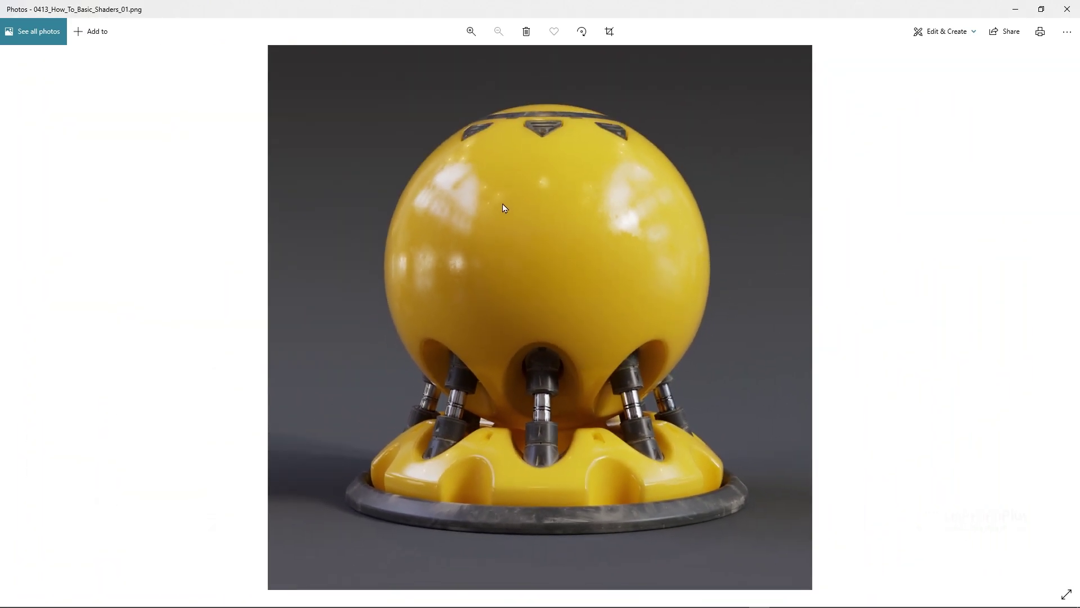
scroll(550, 183, up, 3)
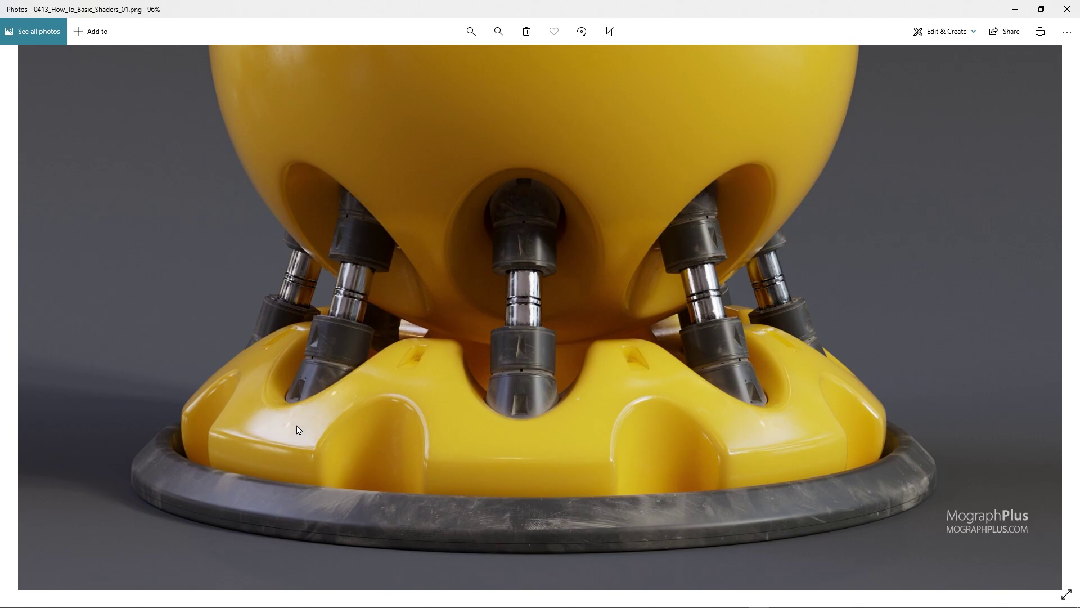
scroll(242, 443, up, 4)
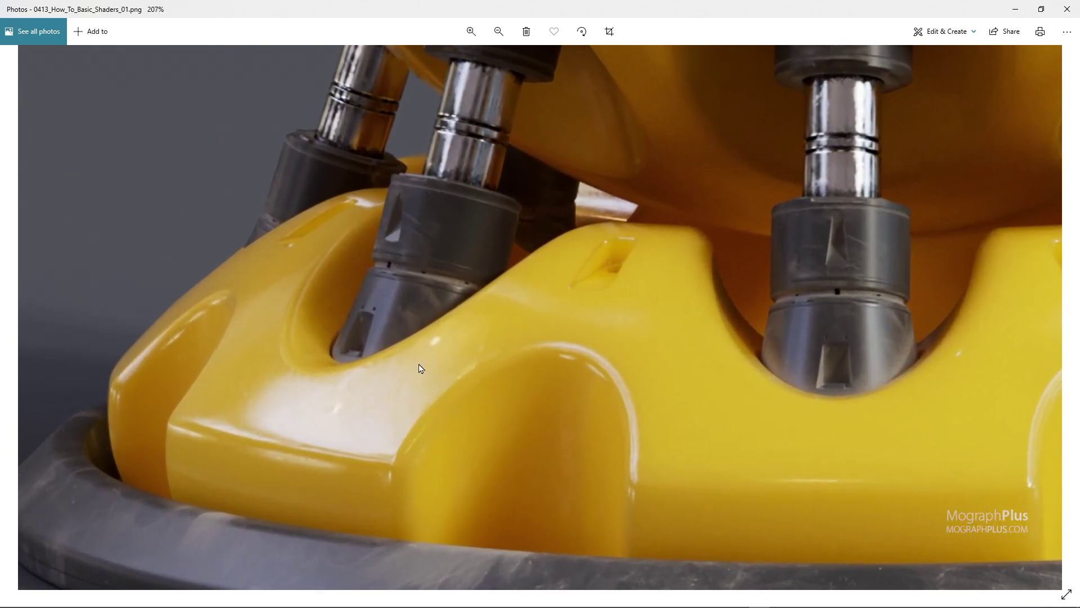
scroll(500, 320, down, 4)
scroll(562, 211, up, 3)
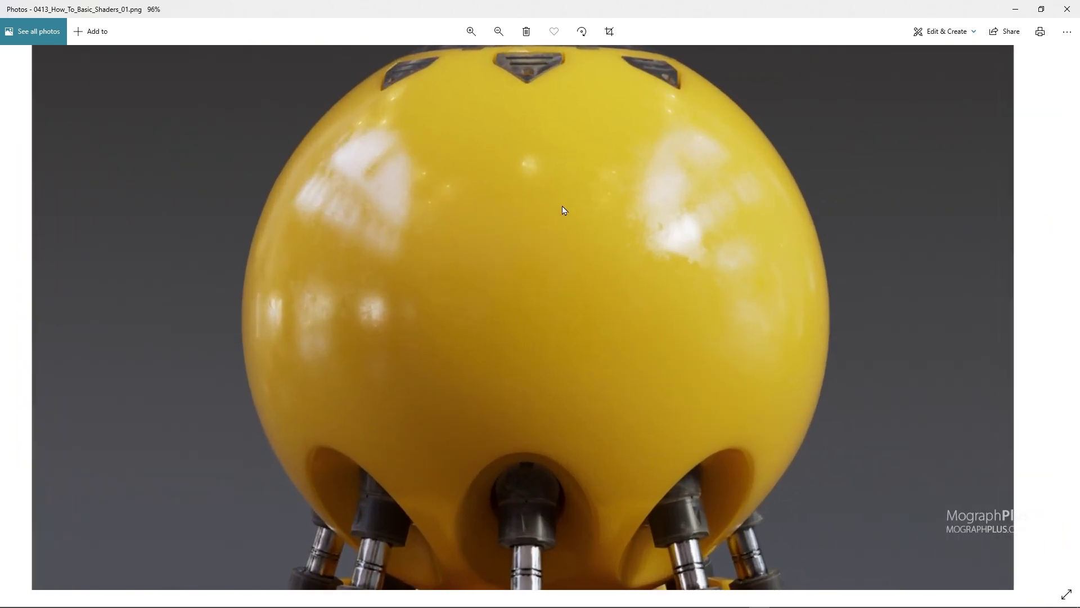
scroll(677, 212, down, 3)
click(1067, 9)
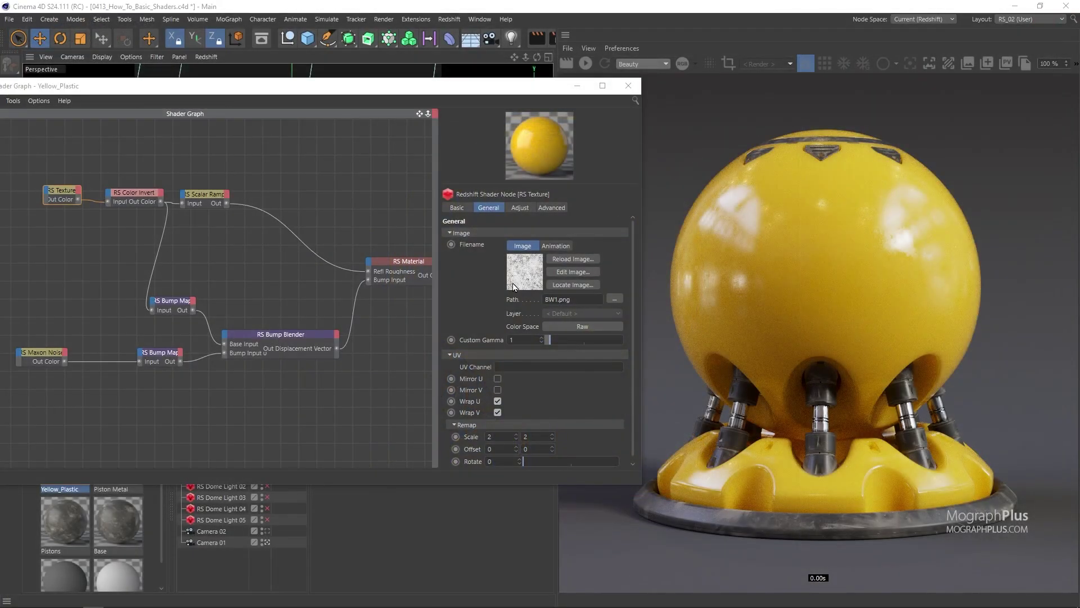
Step: Close the shader graph, duplicate the Yellow_Plastic material and assign the duplicate to ShaderBall
click(624, 89)
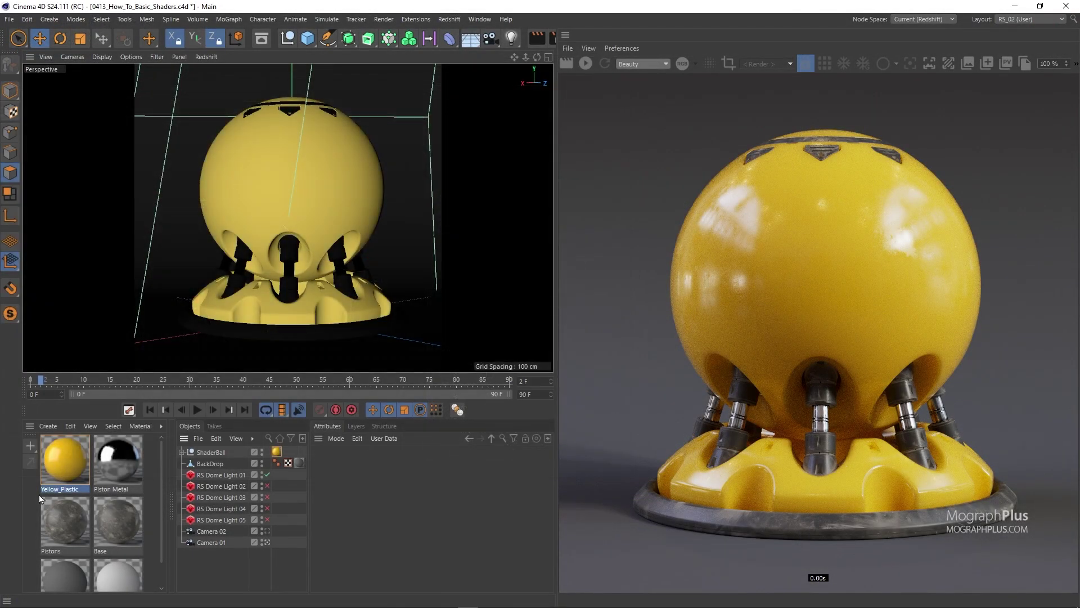
key(ctrl+c)
key(ctrl+v)
drag(97, 468, 275, 452)
Step: Open the shader graph of the first Yellow_Plastic material in the material list
click(62, 457)
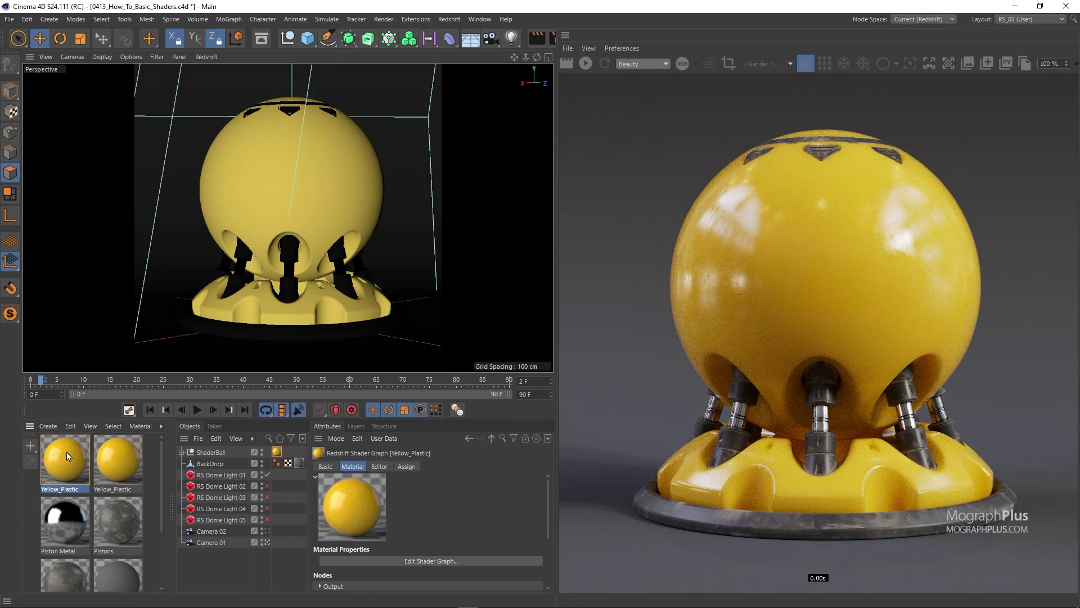
double_click(67, 451)
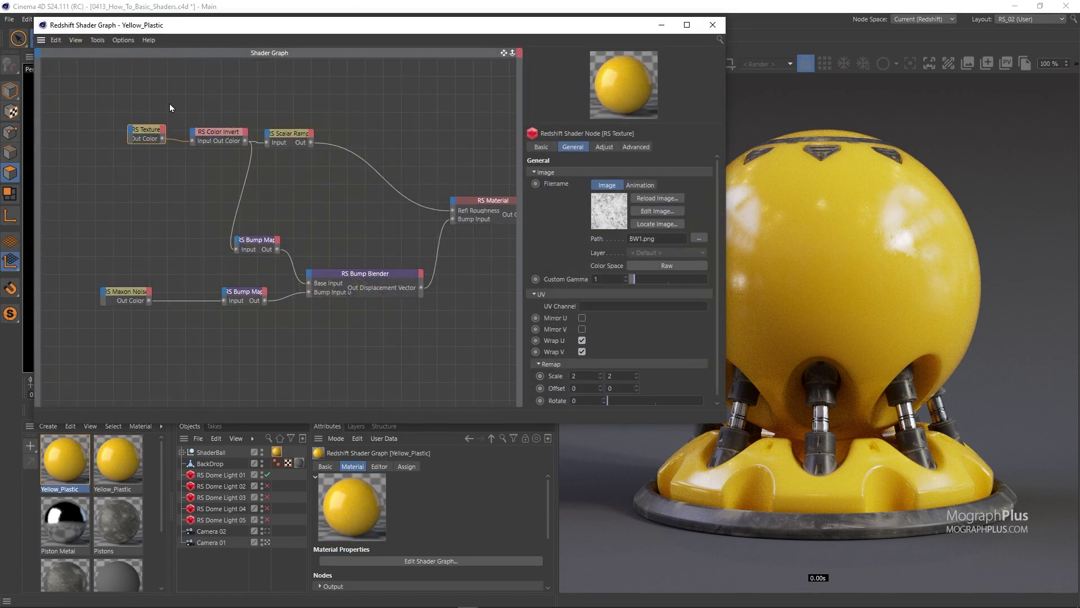
Step: Show the RS Material node's settings in the shader graph and start the interactive render
click(483, 201)
key(h)
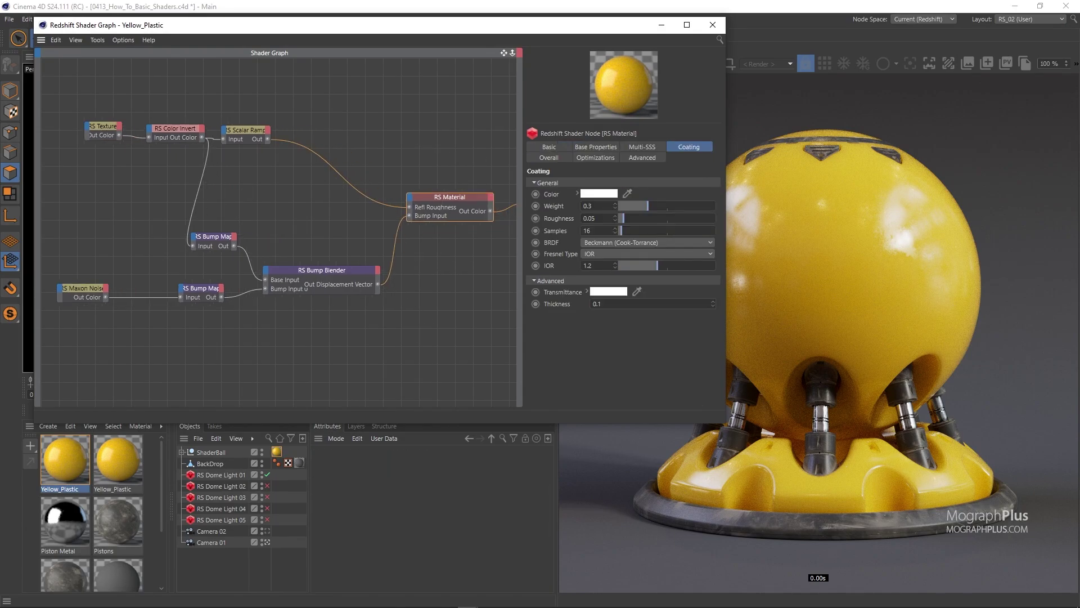
drag(606, 27, 536, 94)
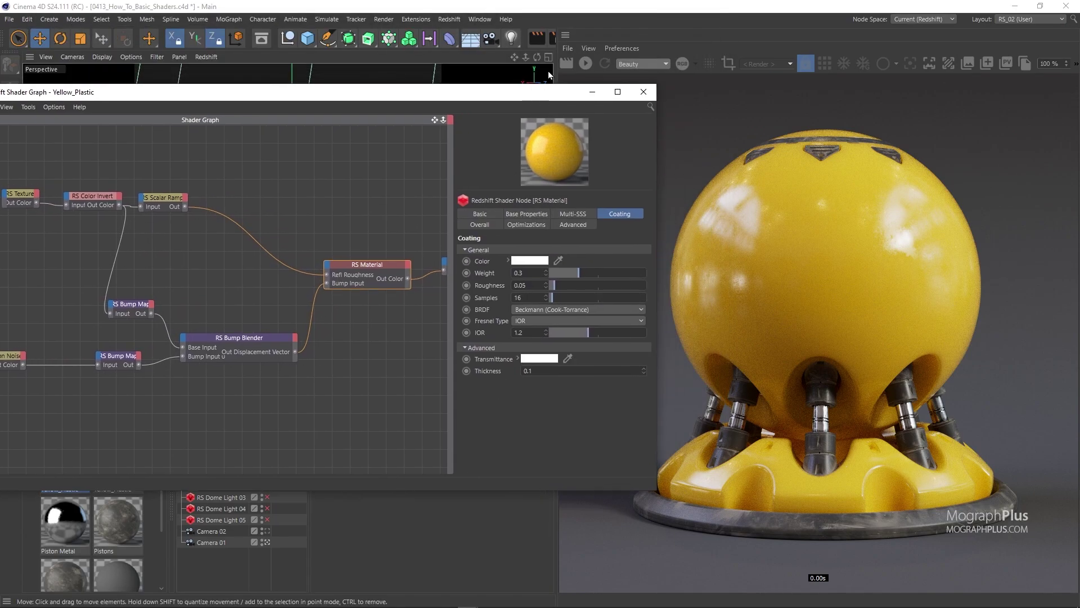
click(583, 64)
Step: Set the RS Material's diffuse color to the palette's red swatch, RGB 219, 42, 33
click(526, 214)
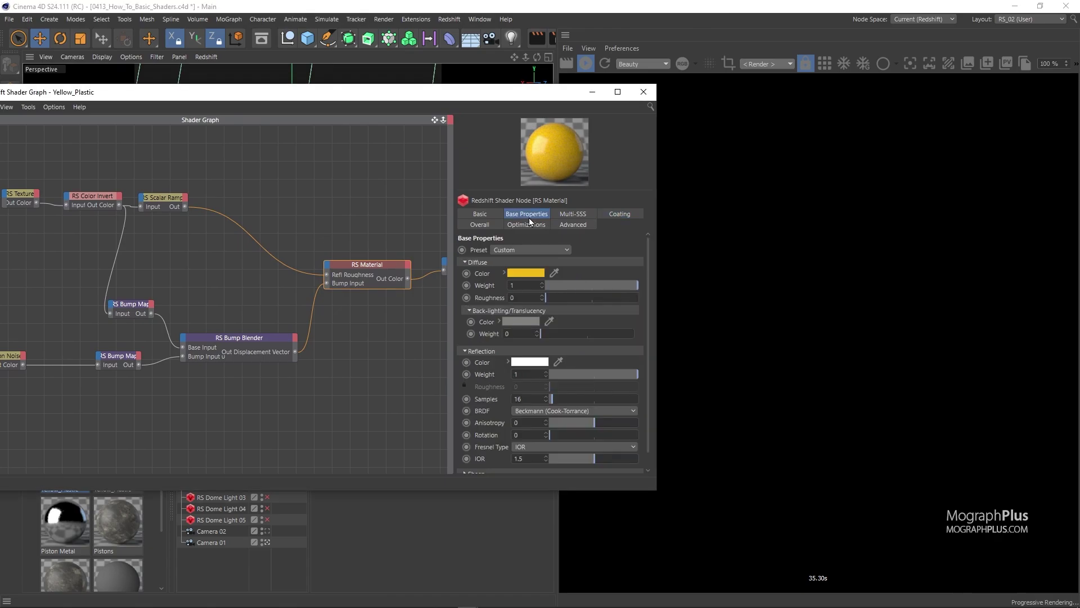
click(529, 278)
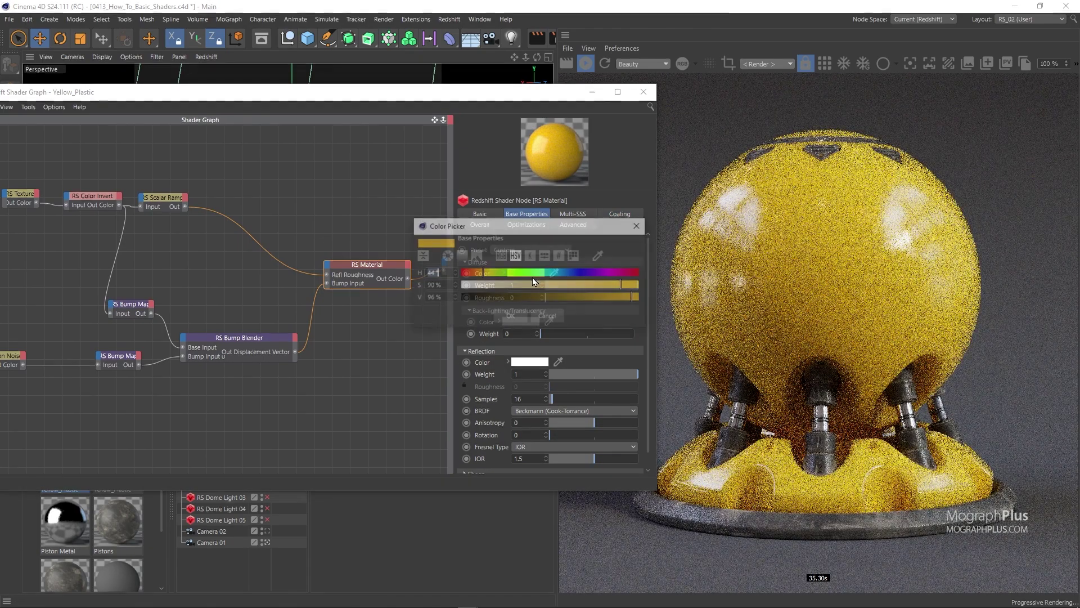
click(574, 256)
click(573, 296)
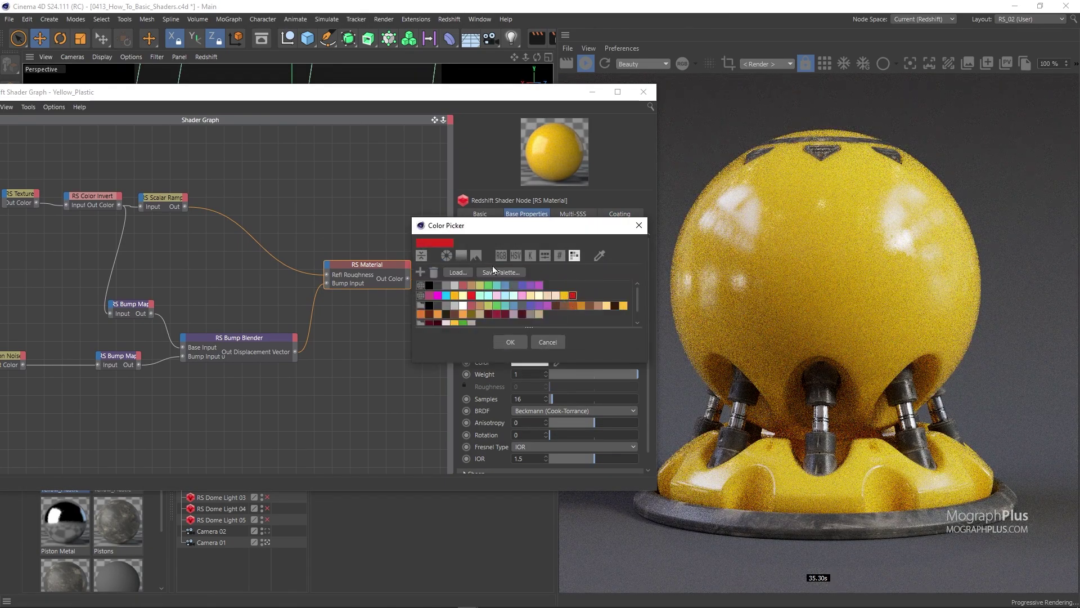
click(501, 255)
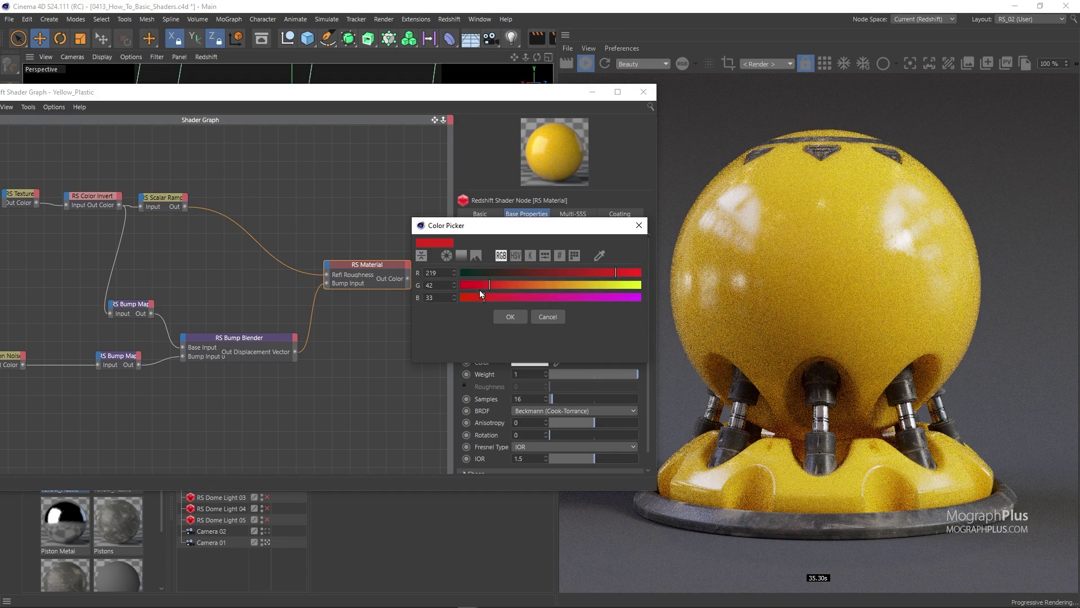
click(500, 315)
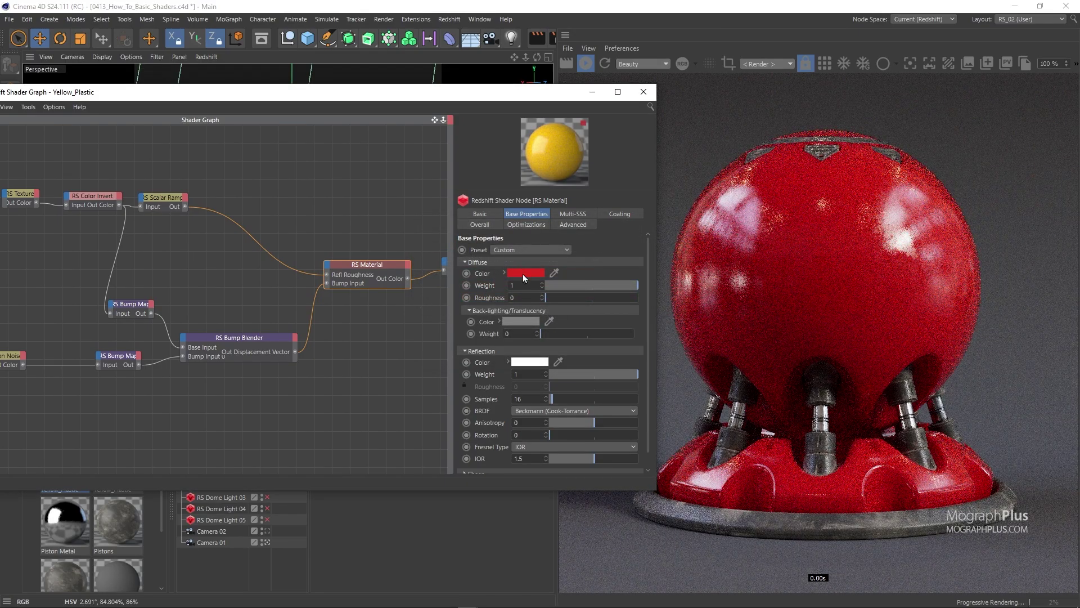
Step: Give Layer 1 of the RS Material's Multi-SSS the same red color as the diffuse
click(569, 215)
click(518, 336)
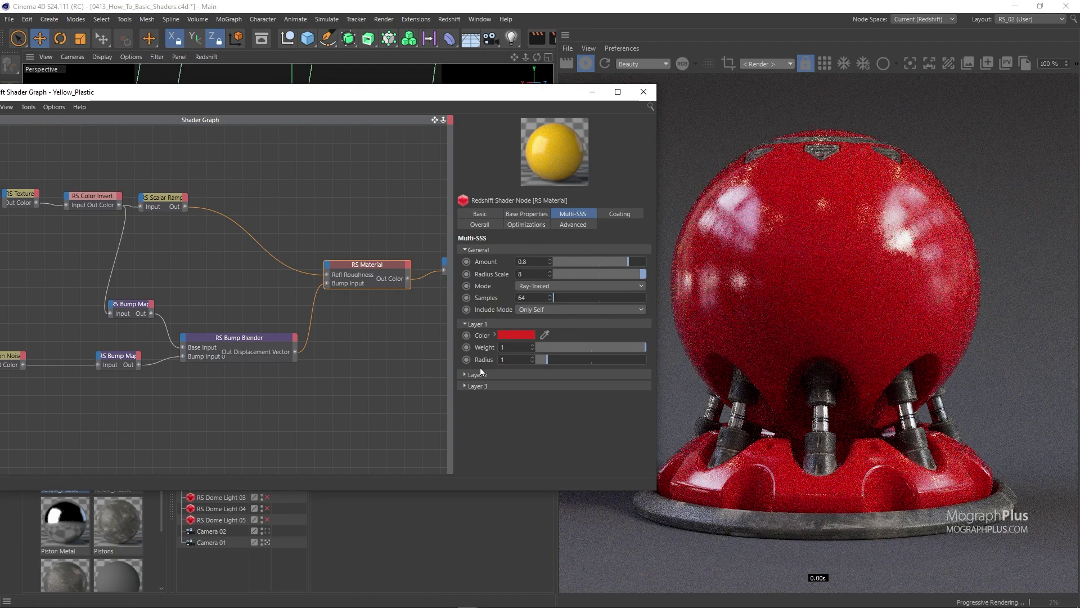
drag(512, 100, 528, 96)
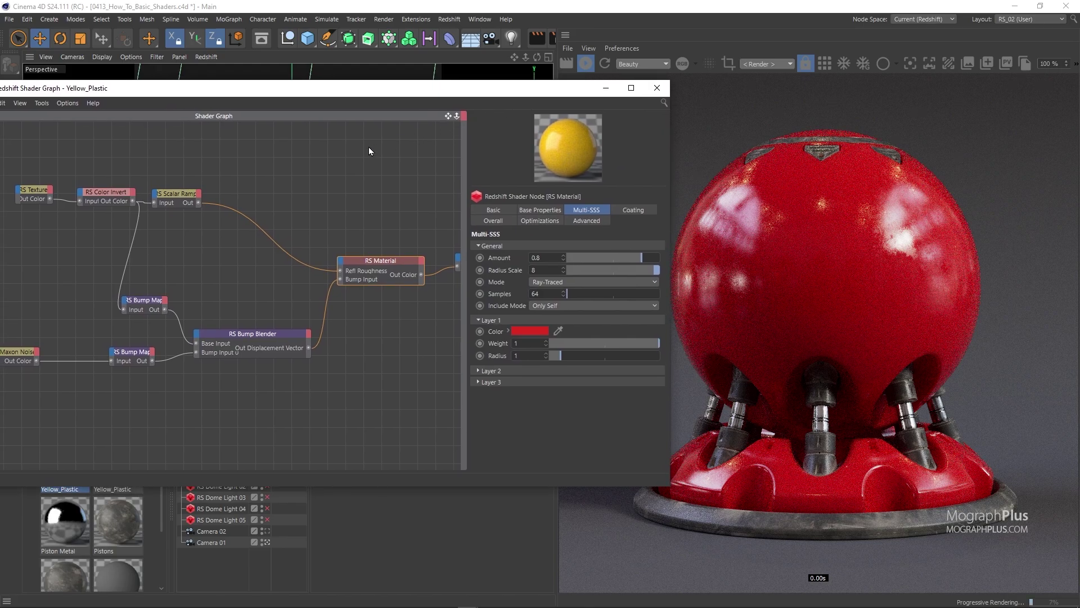
Step: Set the Y value of the RS Scalar Ramp's end point at X 1 to 0.5
drag(230, 167, 164, 221)
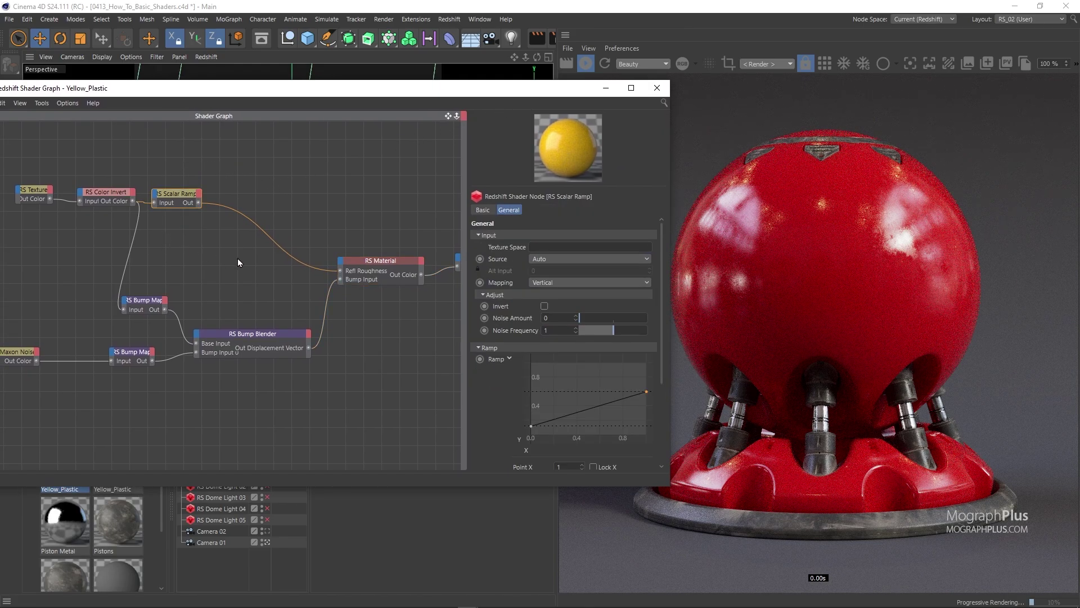
drag(515, 95, 420, 96)
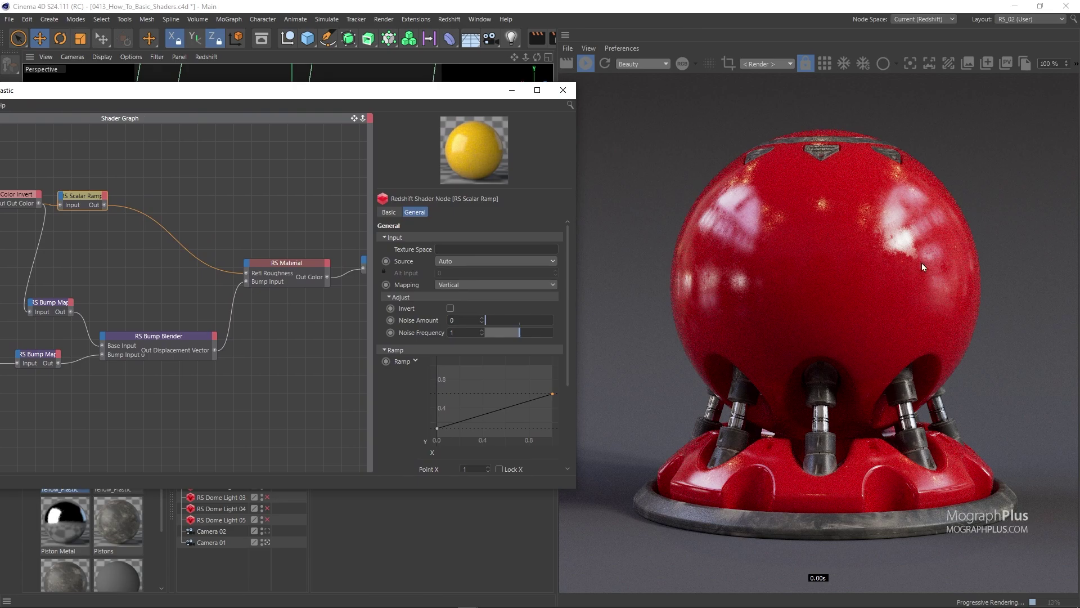
scroll(924, 264, up, 1)
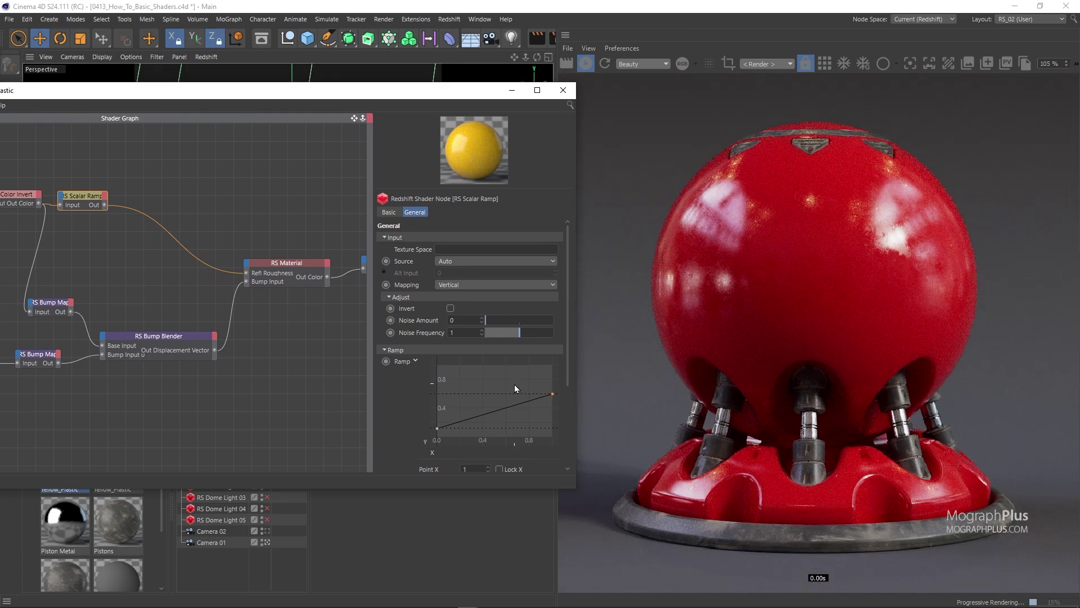
scroll(427, 356, down, 2)
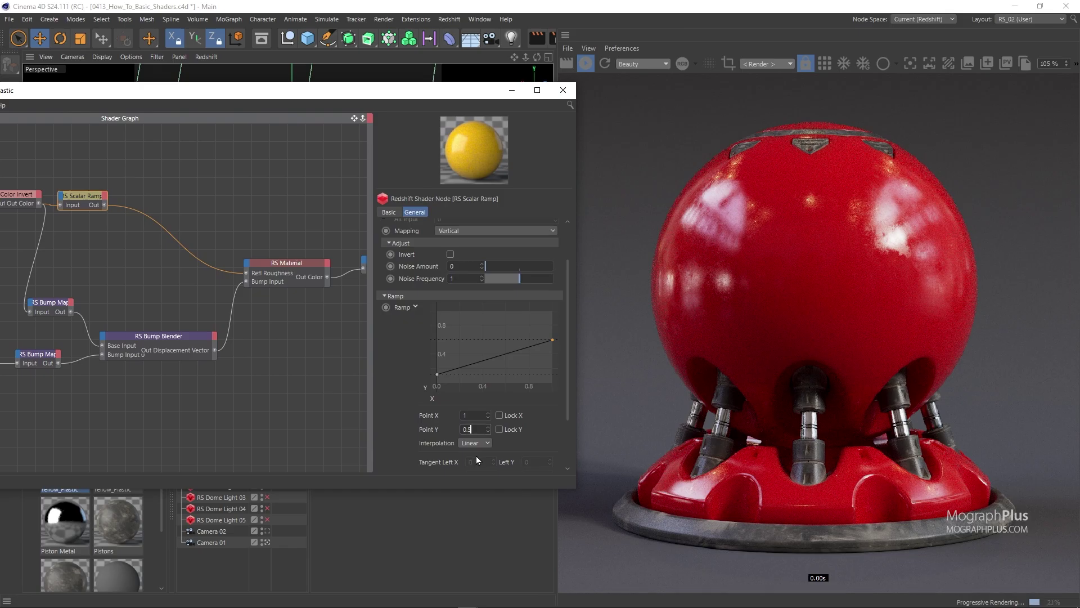
key(Return)
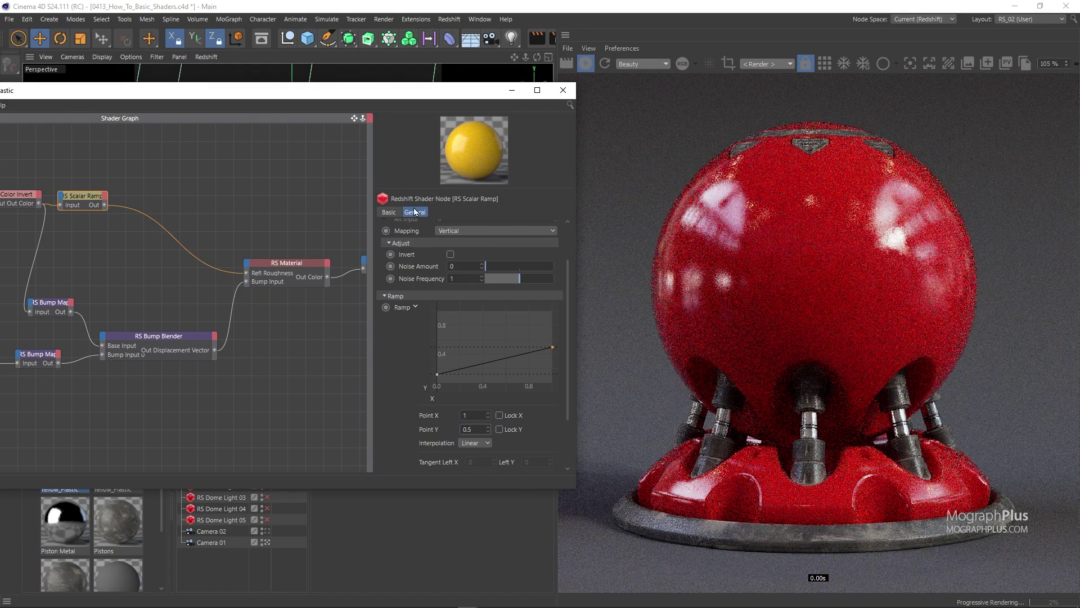
Step: Close the shader graph and reopen it from the first Yellow_Plastic material in the material list
drag(402, 95, 426, 96)
click(574, 99)
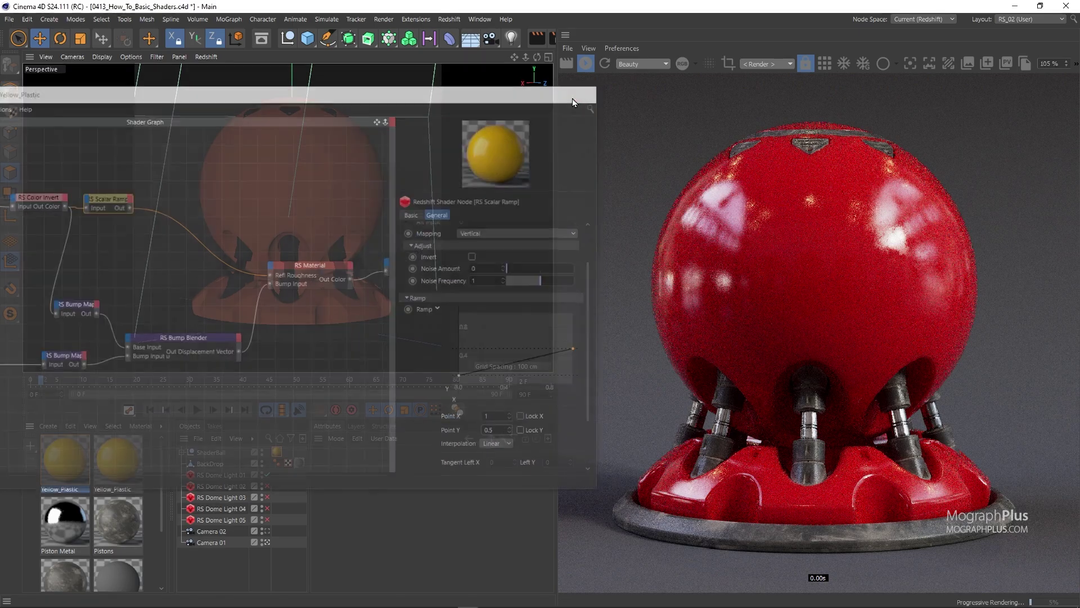
double_click(76, 449)
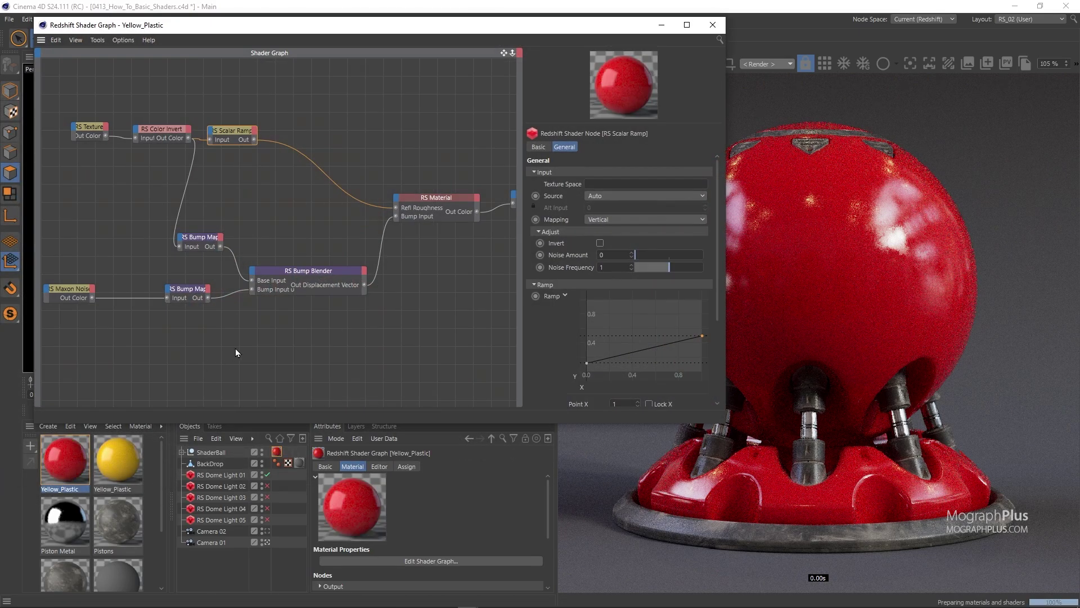
drag(567, 30, 478, 41)
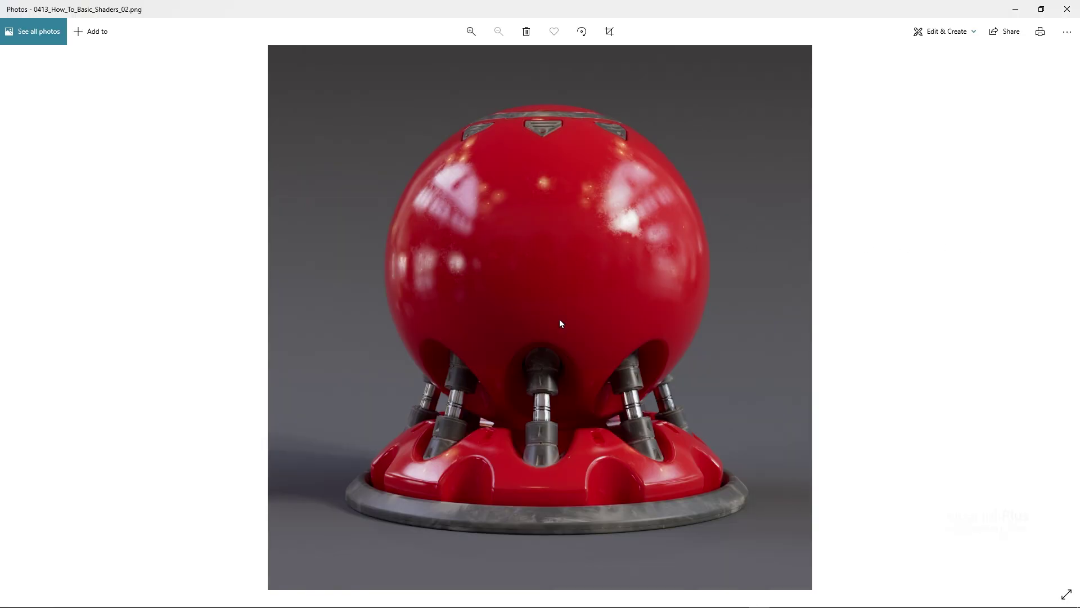
Step: Examine the final render 0413_How_To_Basic_Shaders_02.png in Photos, checking the red ball's highlights and the base up close
ctrl+scroll(552, 207, up, 2)
drag(567, 216, 575, 297)
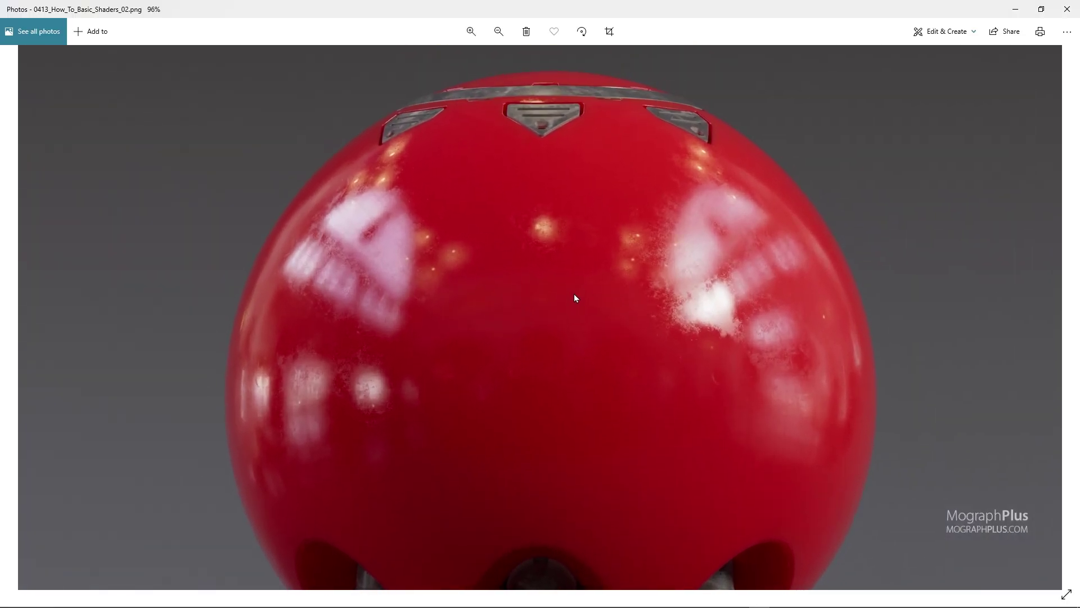
drag(543, 428, 543, 418)
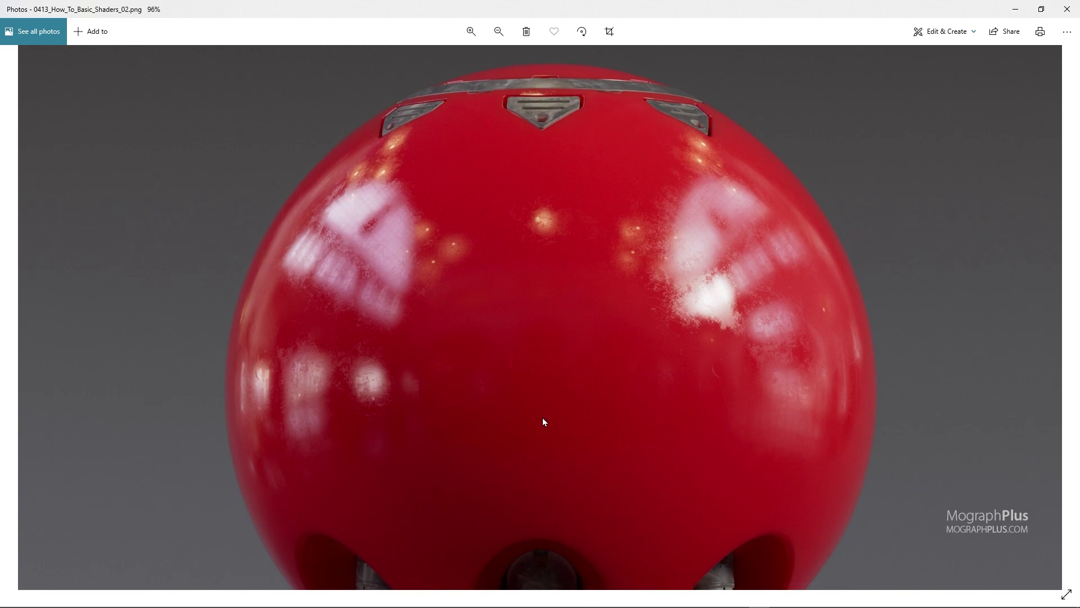
scroll(542, 418, down, 5)
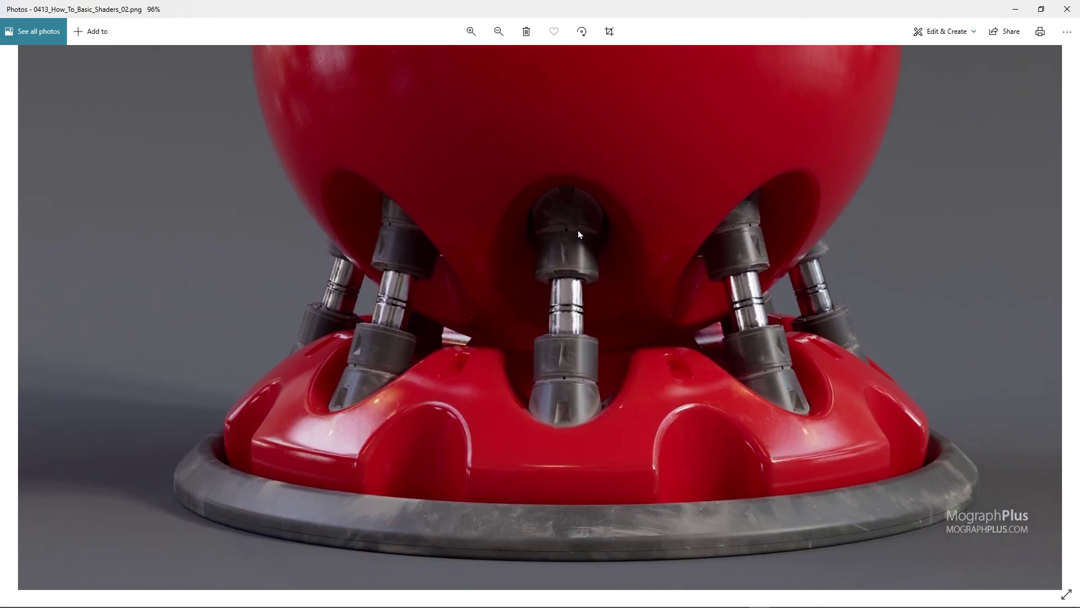
ctrl+scroll(578, 228, down, 3)
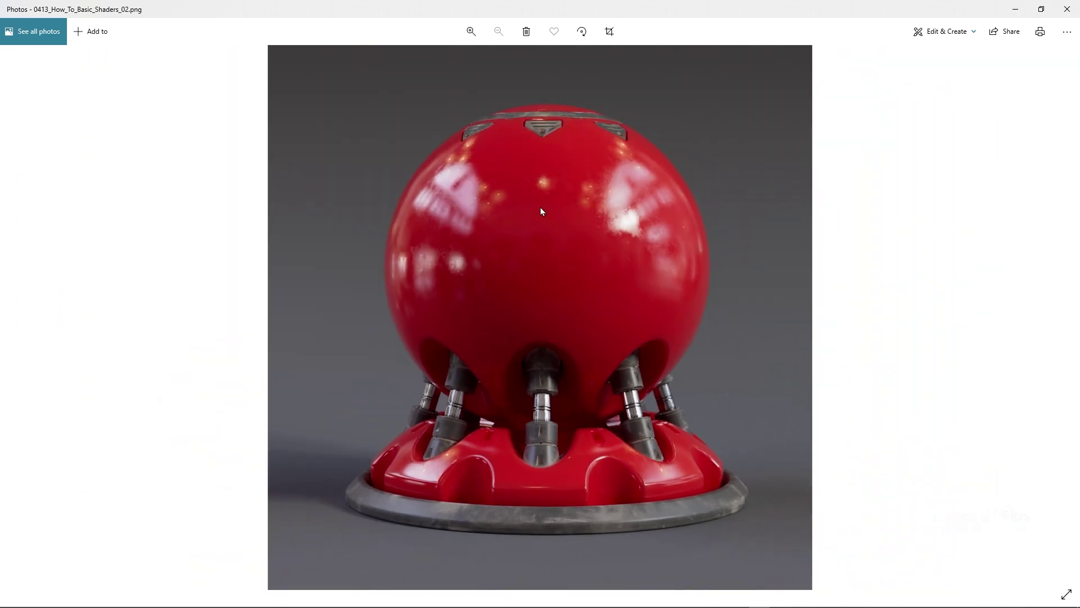
ctrl+scroll(540, 207, up, 3)
mouse_move(549, 221)
mouse_down()
mouse_move(565, 331)
mouse_move(549, 208)
mouse_up()
scroll(555, 264, down, 3)
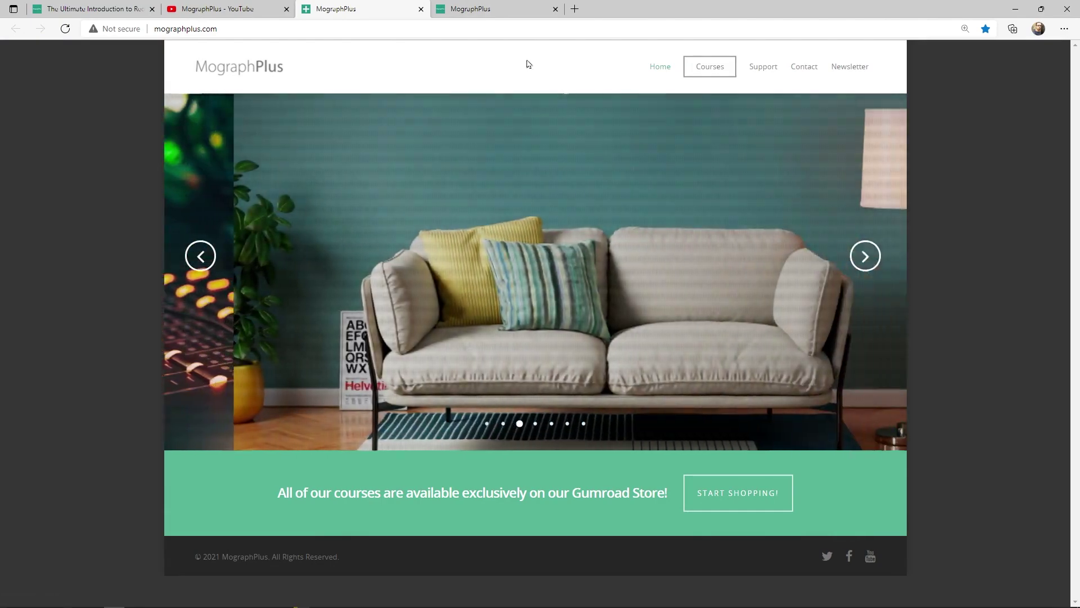
Step: Browse back through the featured courses on mographplus.com in the browser and switch to the MographPlus Gumroad store page
click(202, 256)
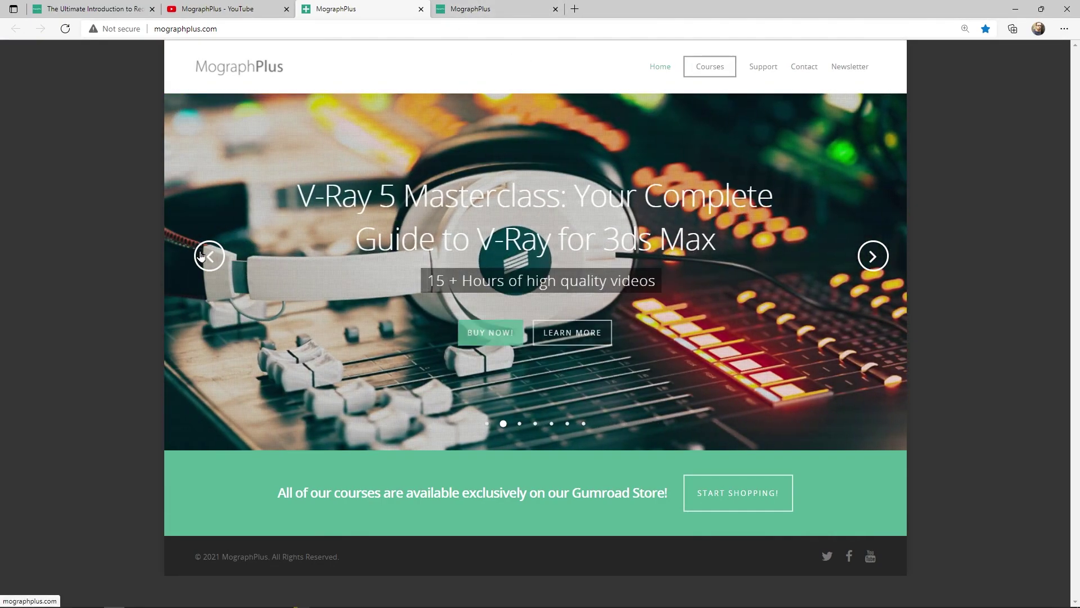
click(210, 256)
click(467, 9)
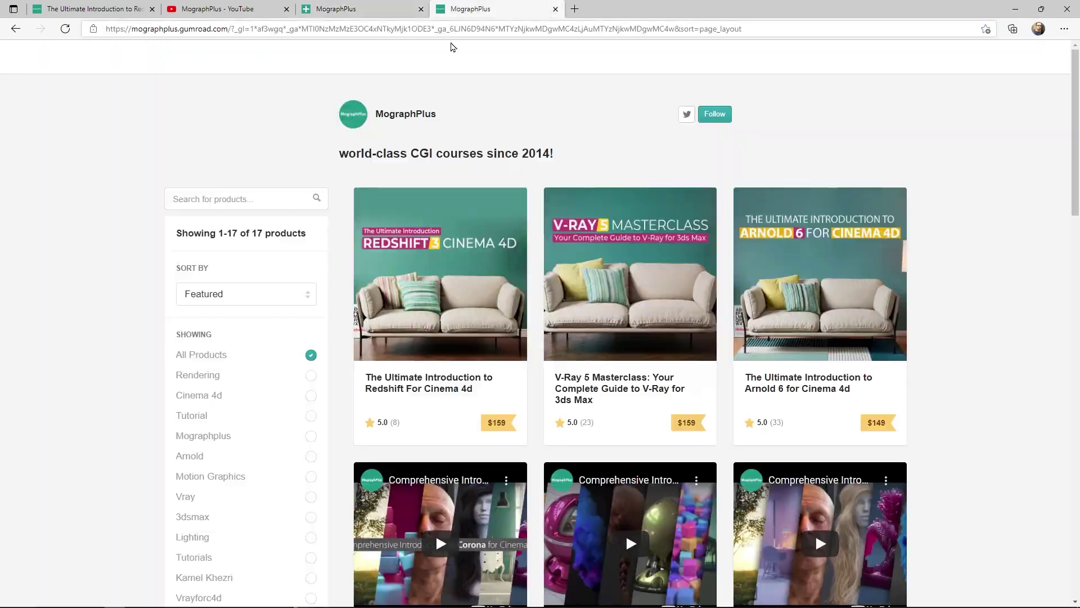